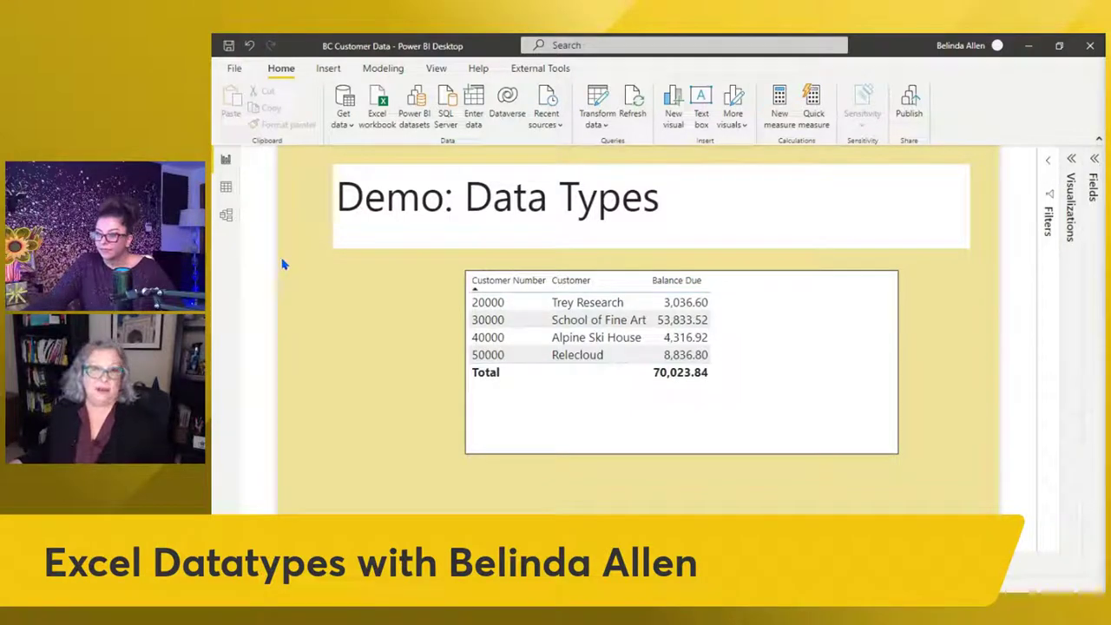
- Review the Customers table's featured table setup in the model view, including description, row label and key column, and save it as is
{"action": "left_click", "coordinate": [225, 216]}
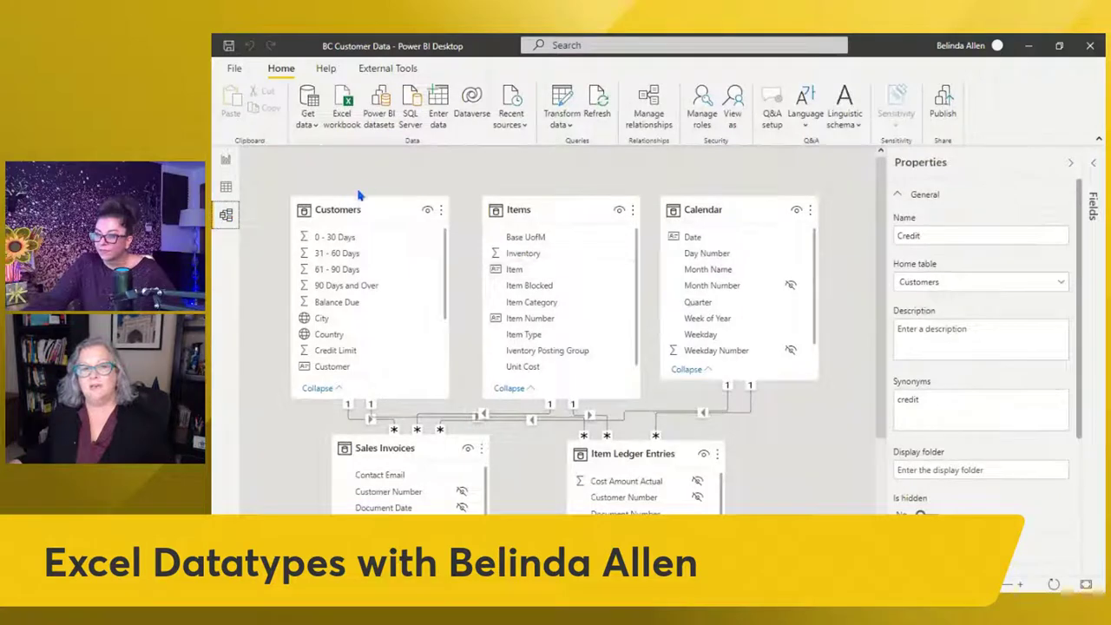
{"action": "left_click", "coordinate": [340, 209]}
{"action": "scroll", "coordinate": [981, 347], "scroll_direction": "down", "scroll_amount": 1}
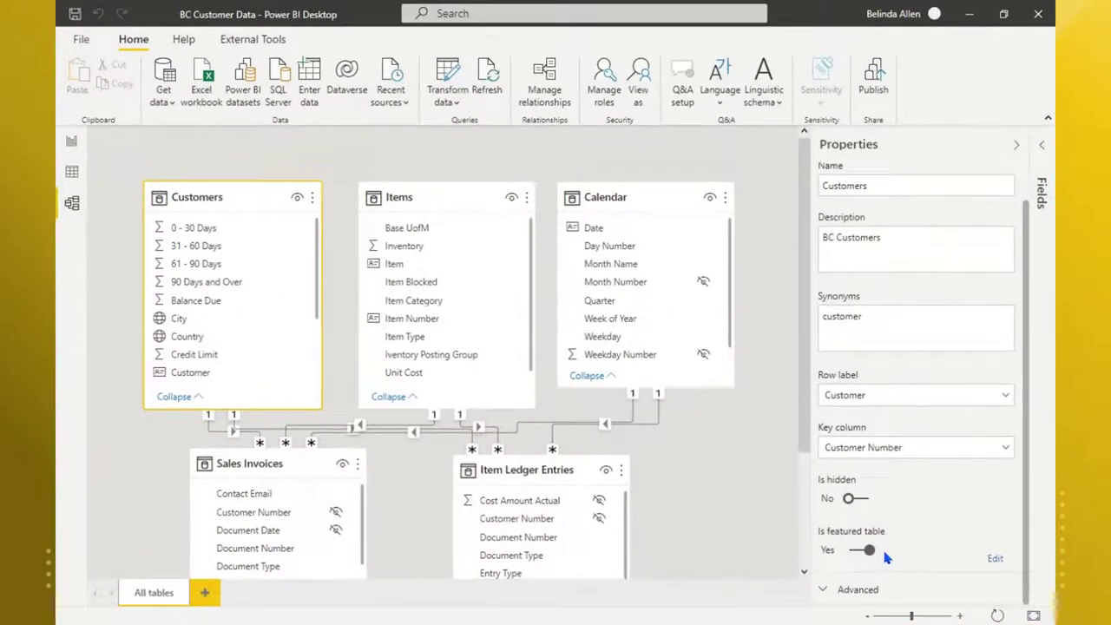
{"action": "left_click", "coordinate": [994, 558]}
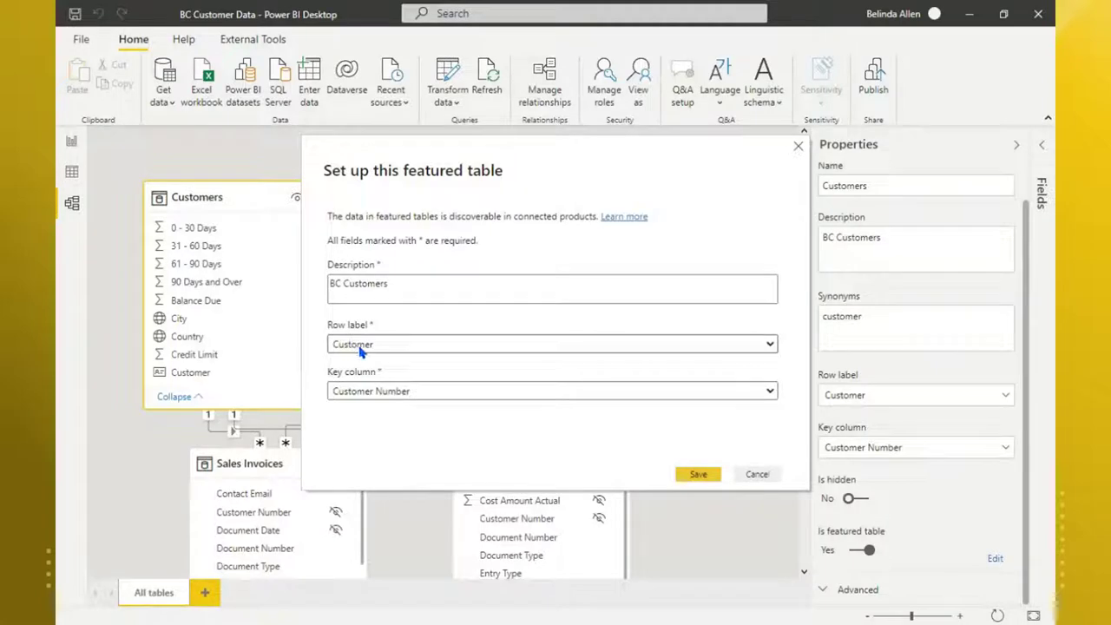
{"action": "left_click", "coordinate": [698, 476]}
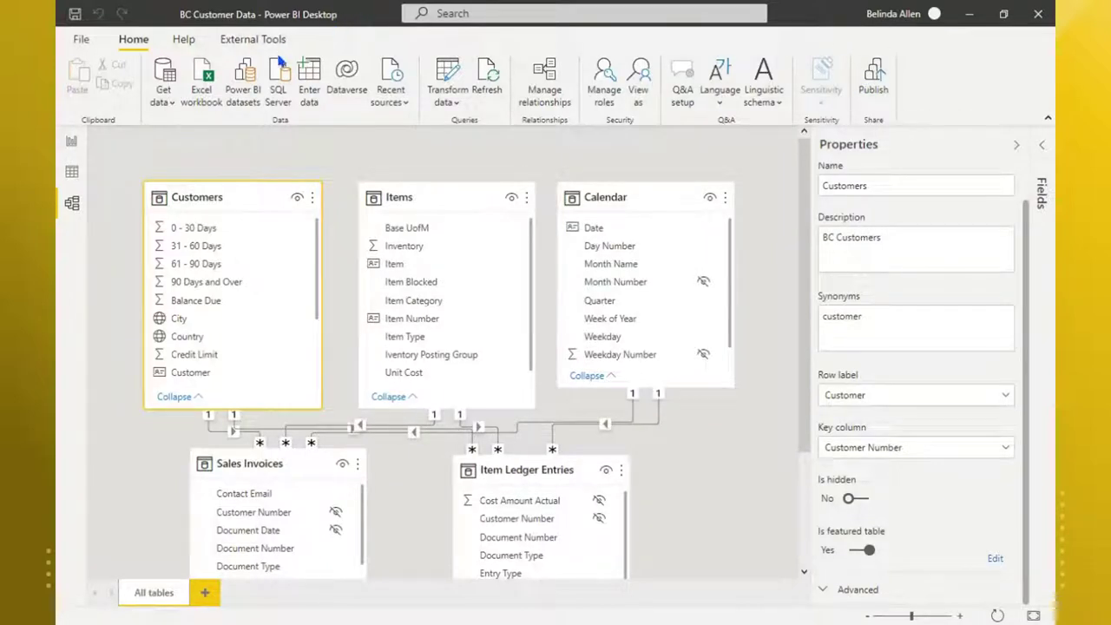
- Switch to the blank Excel workbook and enter the stock tickers MSFT and TSLA in cells C3 and C4
{"action": "left_click", "coordinate": [968, 14]}
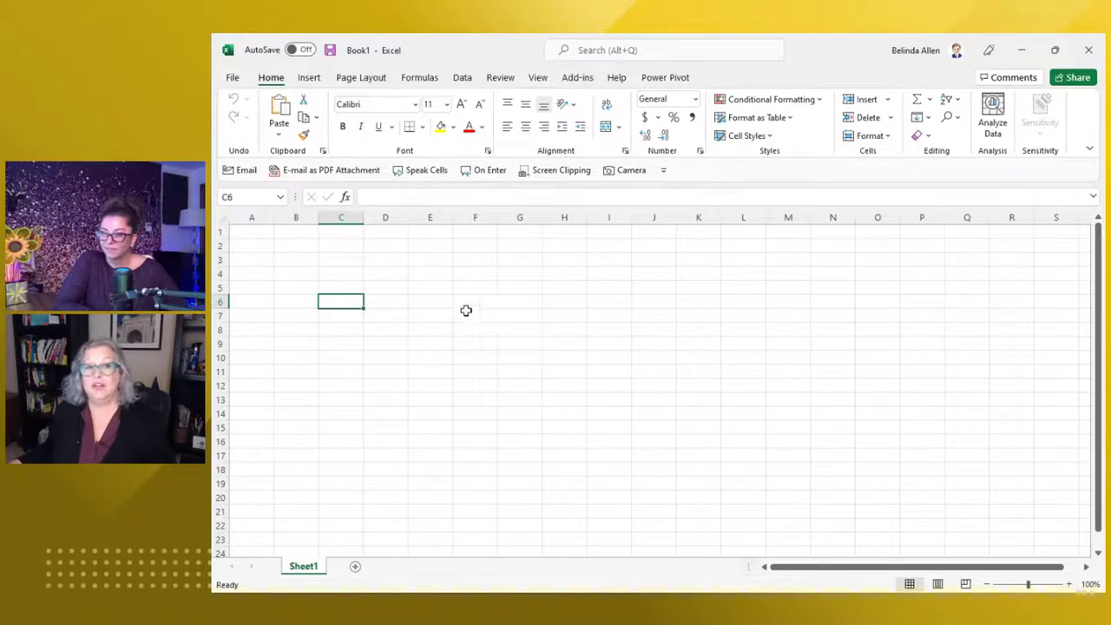
{"action": "left_click", "coordinate": [349, 258]}
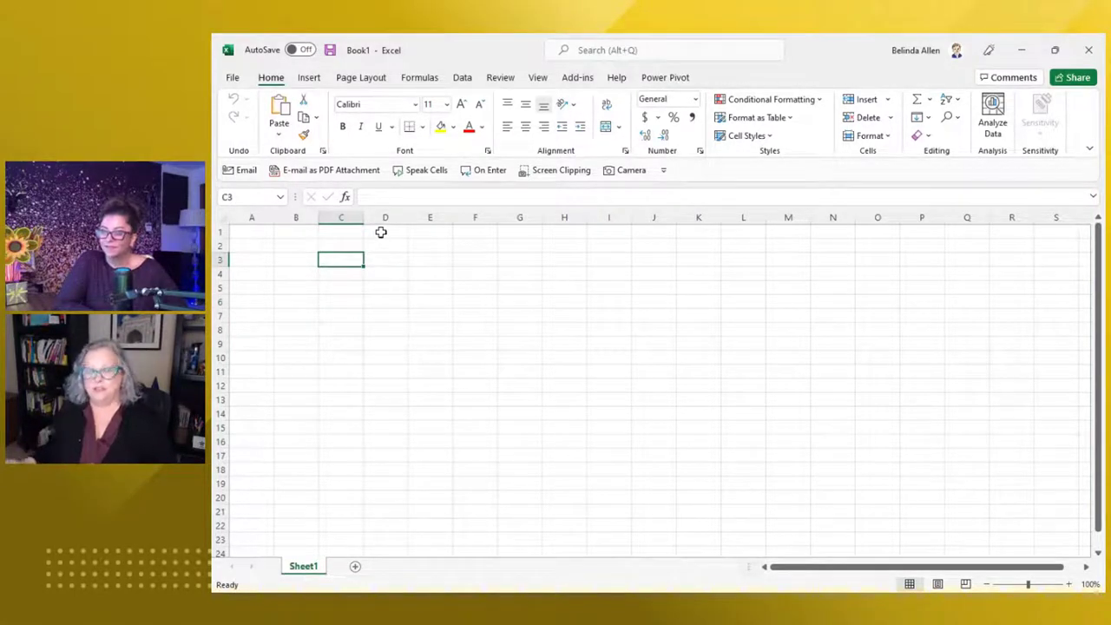
{"action": "type", "text": "MSFT"}
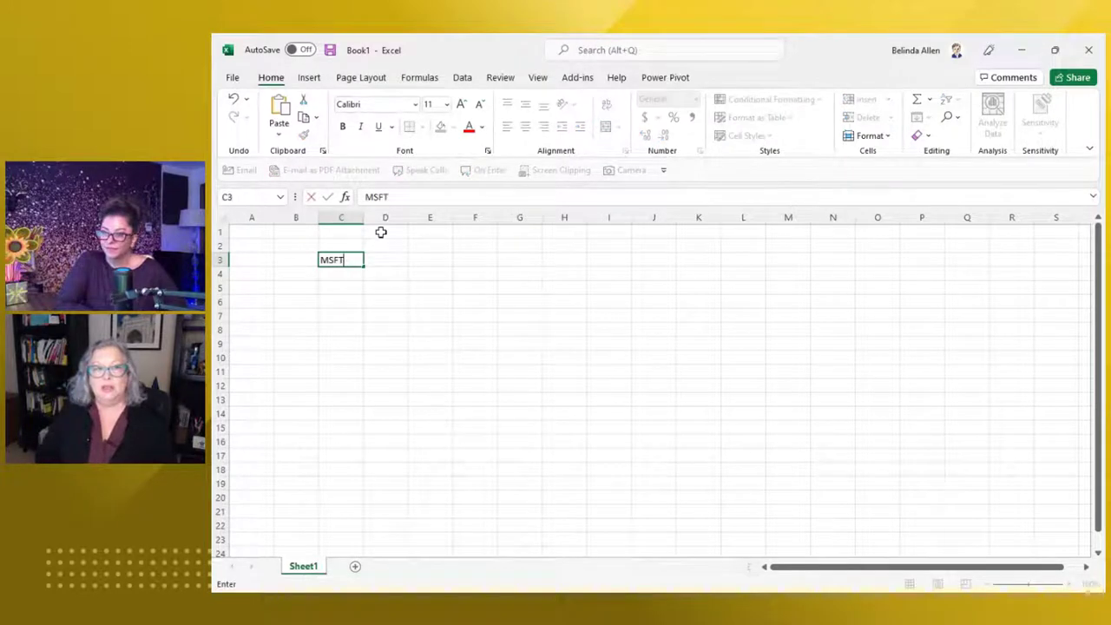
{"action": "key", "text": "Return"}
{"action": "type", "text": "TSLA"}
{"action": "key", "text": "Return"}
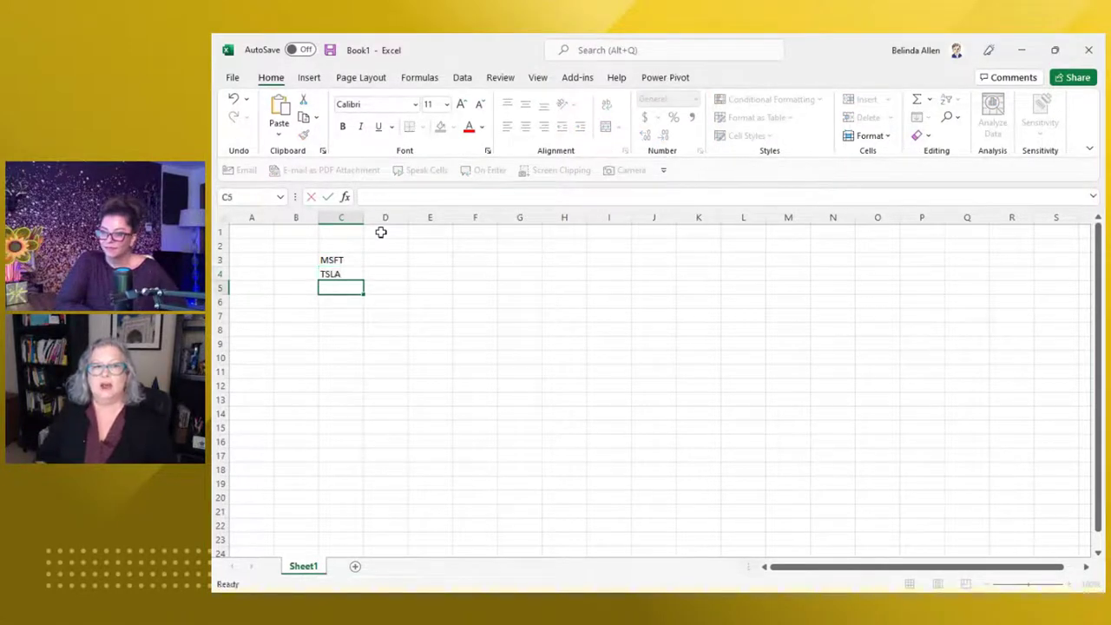
- Convert the tickers in C3:C4 to the Stocks data type and autofit column C
{"action": "left_click", "coordinate": [337, 260]}
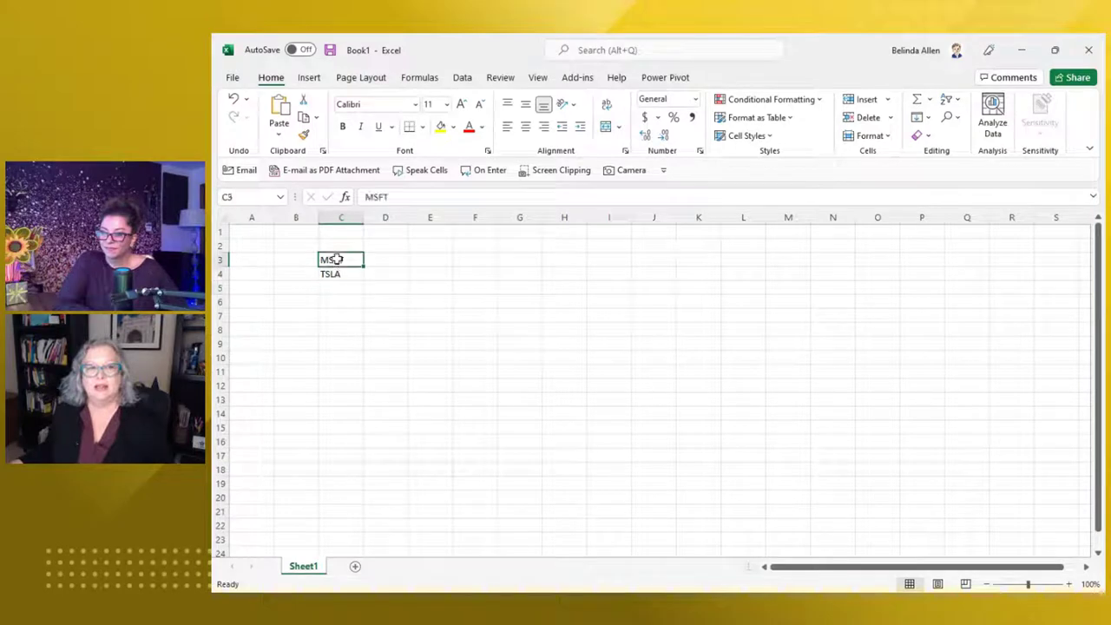
{"action": "left_click_drag", "start_coordinate": [337, 260], "coordinate": [338, 274]}
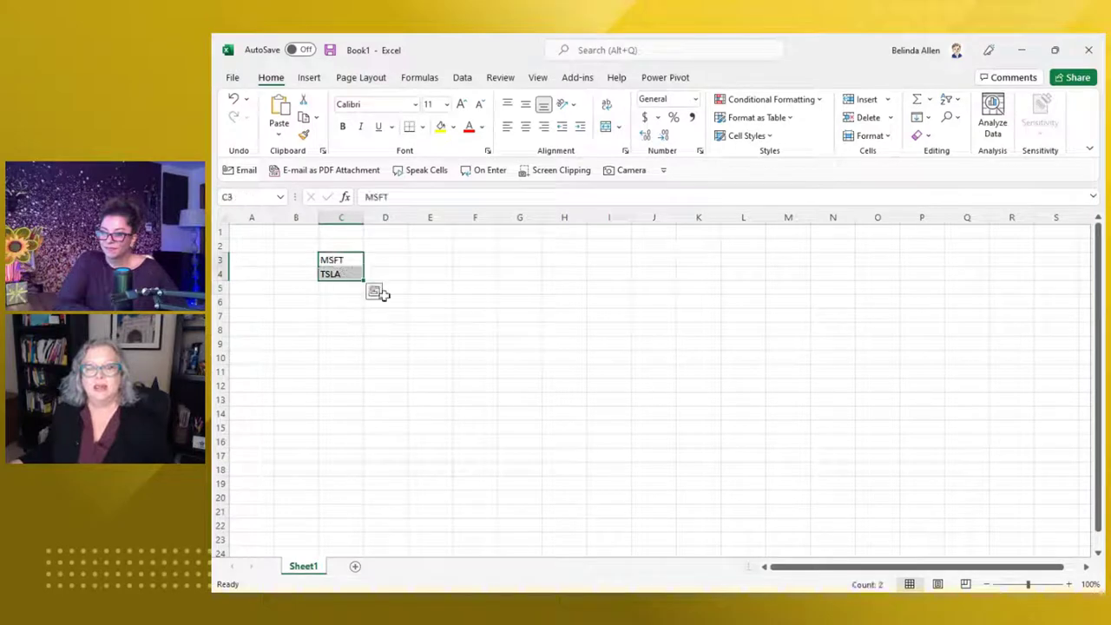
{"action": "left_click", "coordinate": [463, 78]}
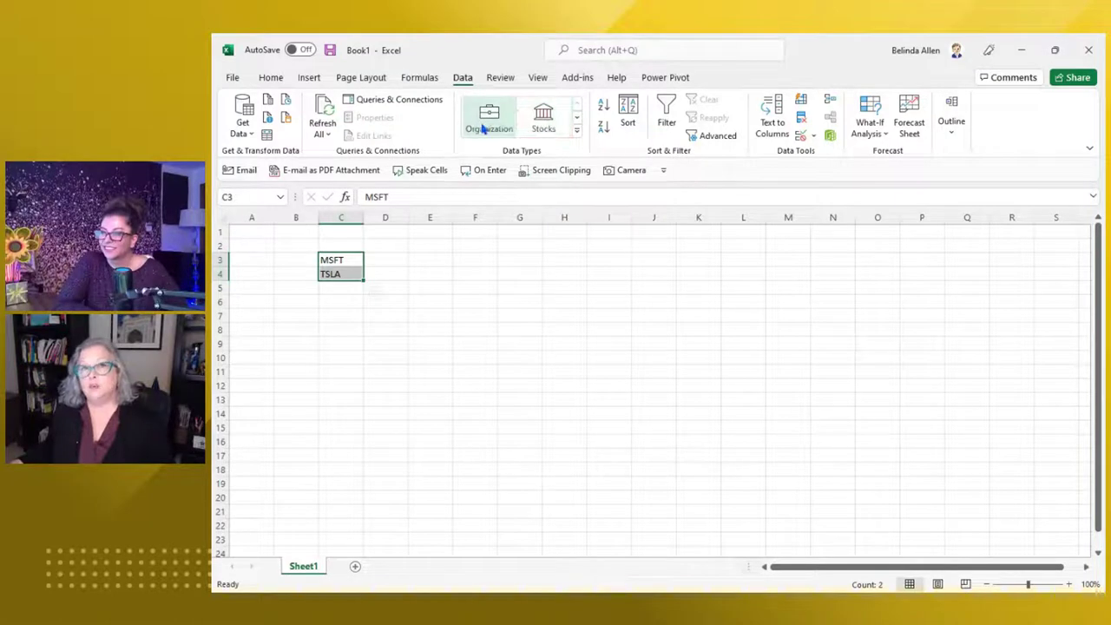
{"action": "left_click", "coordinate": [555, 127]}
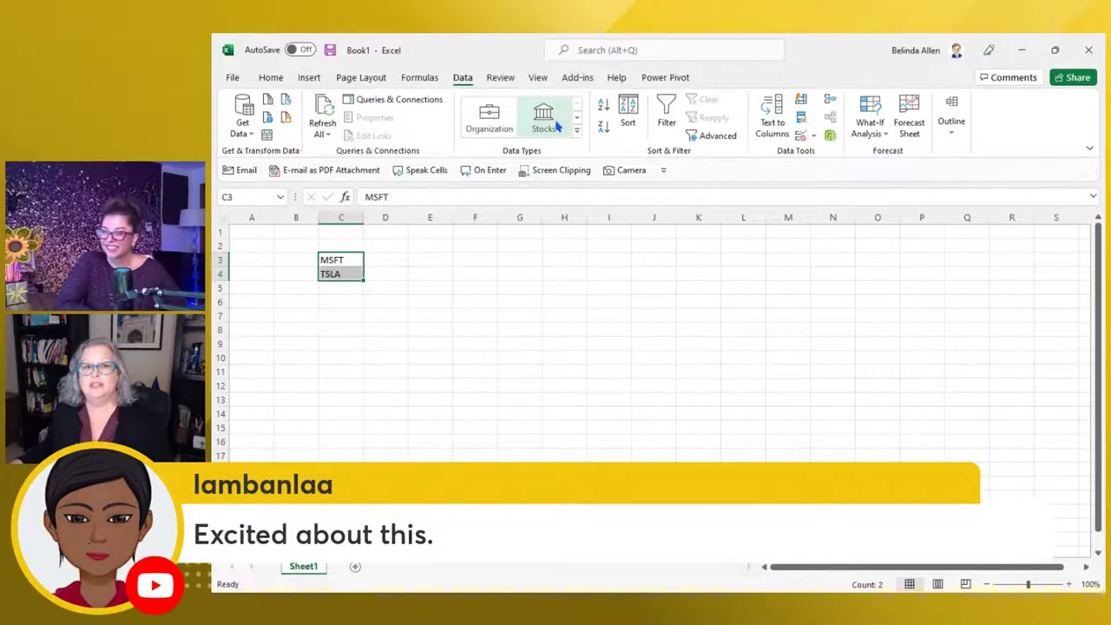
{"action": "left_click", "coordinate": [556, 127]}
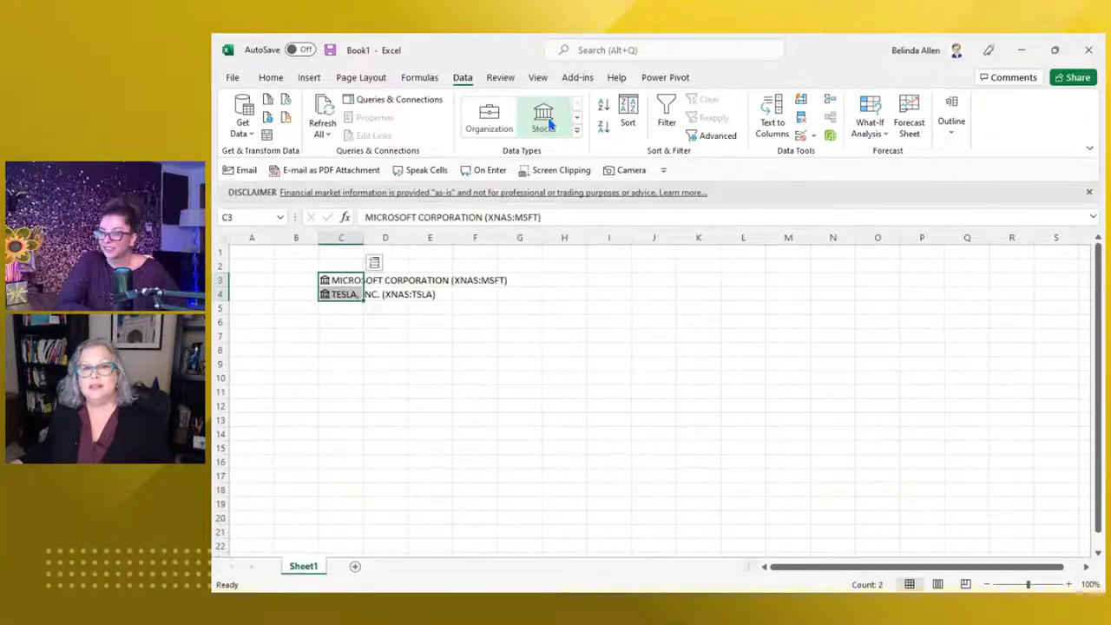
{"action": "double_click", "coordinate": [364, 237]}
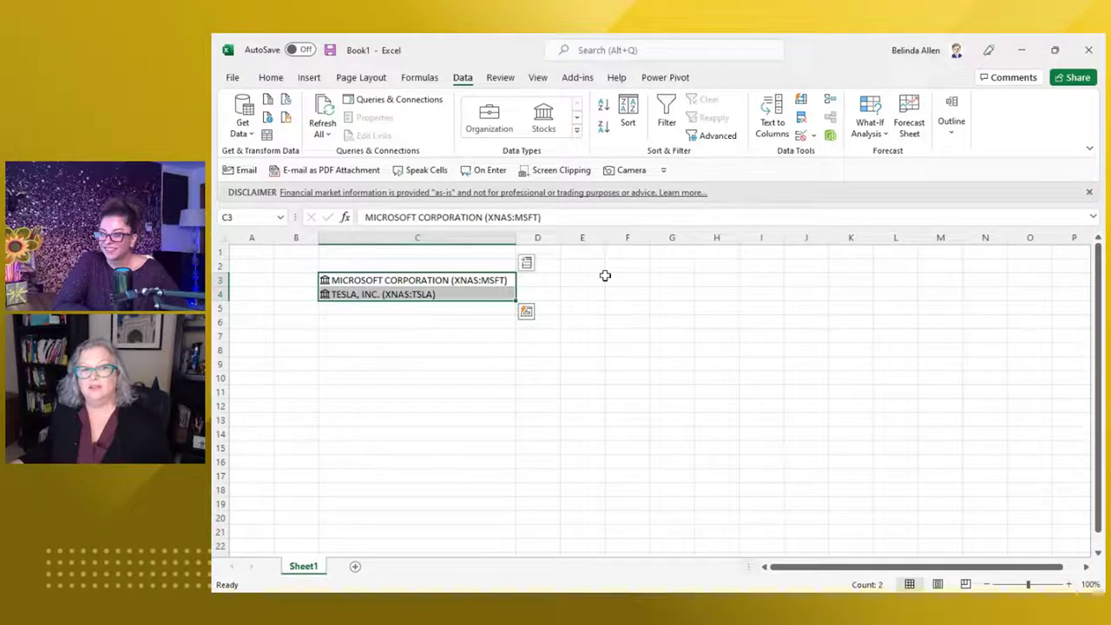
- Extract the 52 week high field for both stocks into column D and autofit that column
{"action": "left_click", "coordinate": [527, 262]}
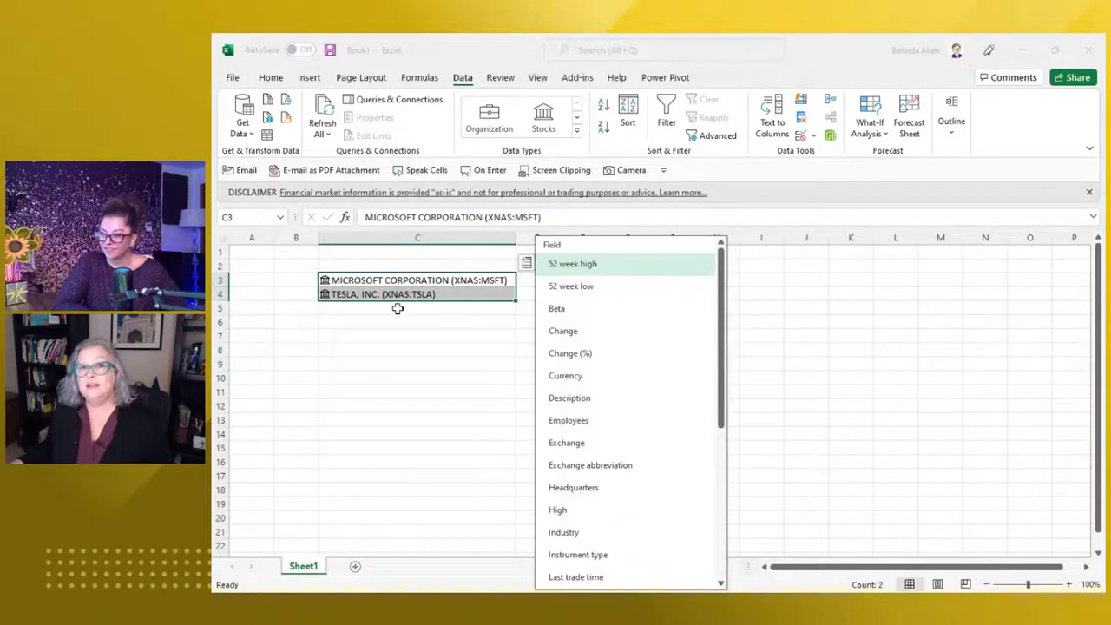
{"action": "left_click", "coordinate": [573, 264]}
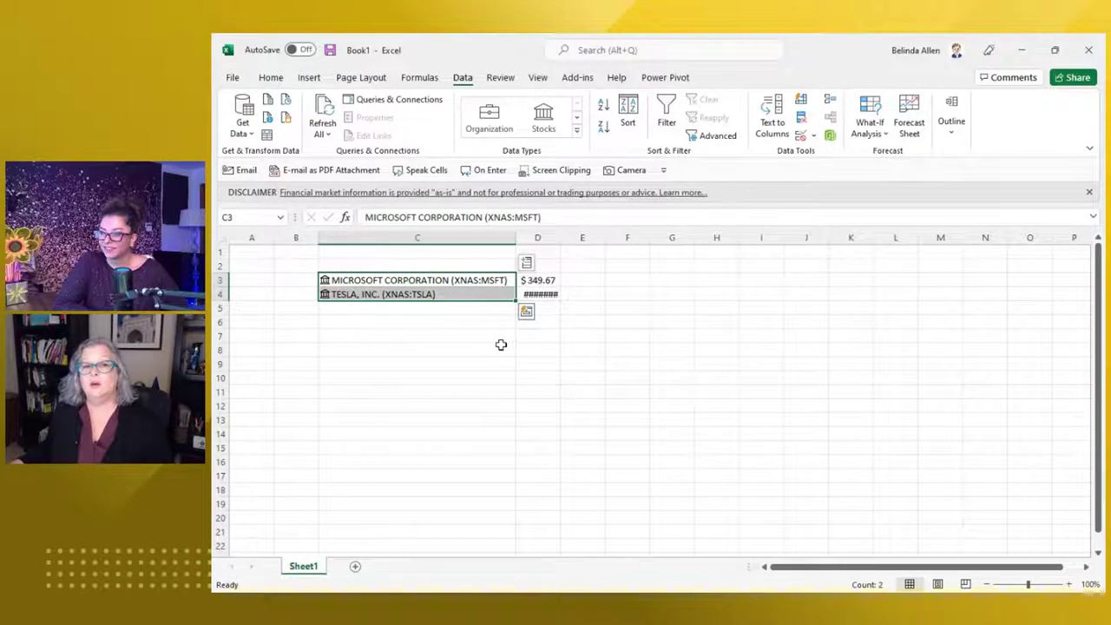
{"action": "double_click", "coordinate": [561, 237]}
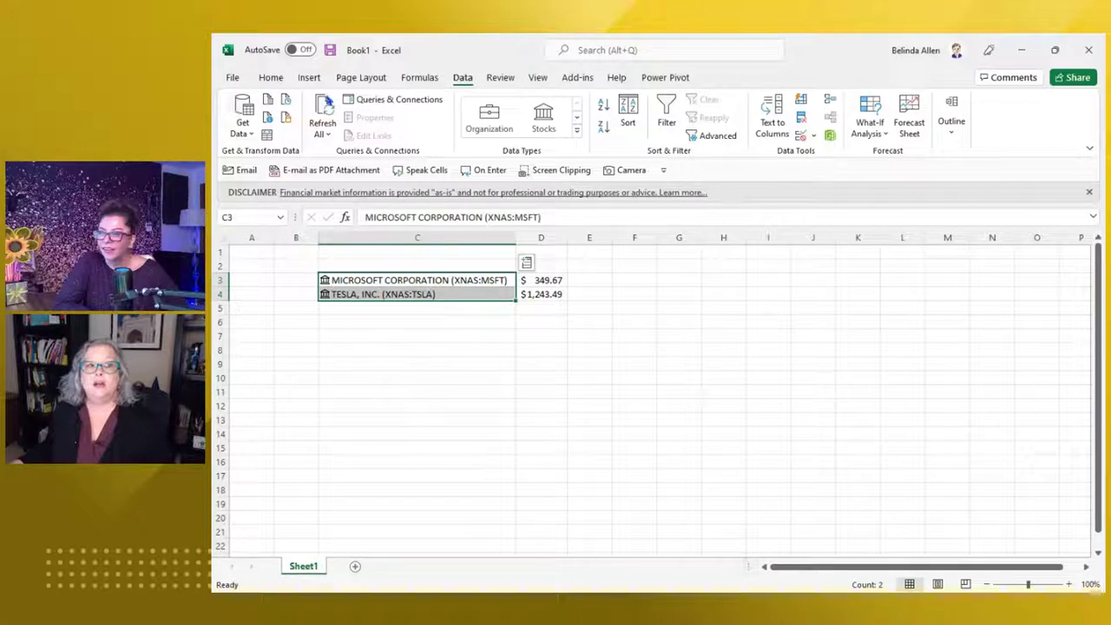
{"action": "left_click", "coordinate": [243, 121]}
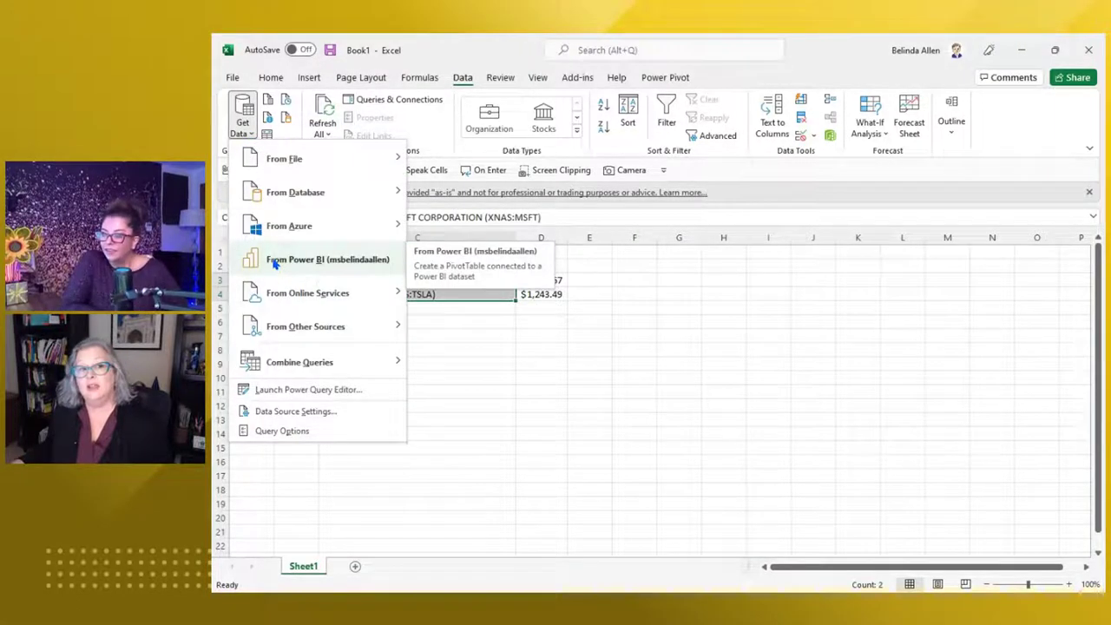
{"action": "left_click", "coordinate": [726, 362]}
- Enter three customer numbers from the Power BI report in cells F6, F7 and F8
{"action": "left_click", "coordinate": [625, 325]}
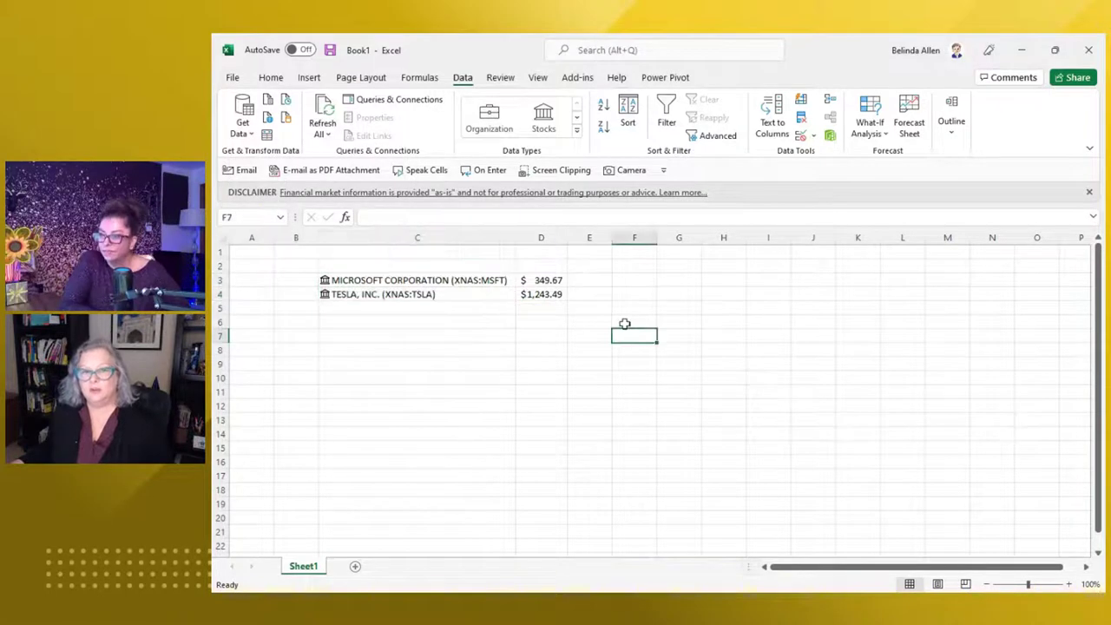
{"action": "type", "text": "2000"}
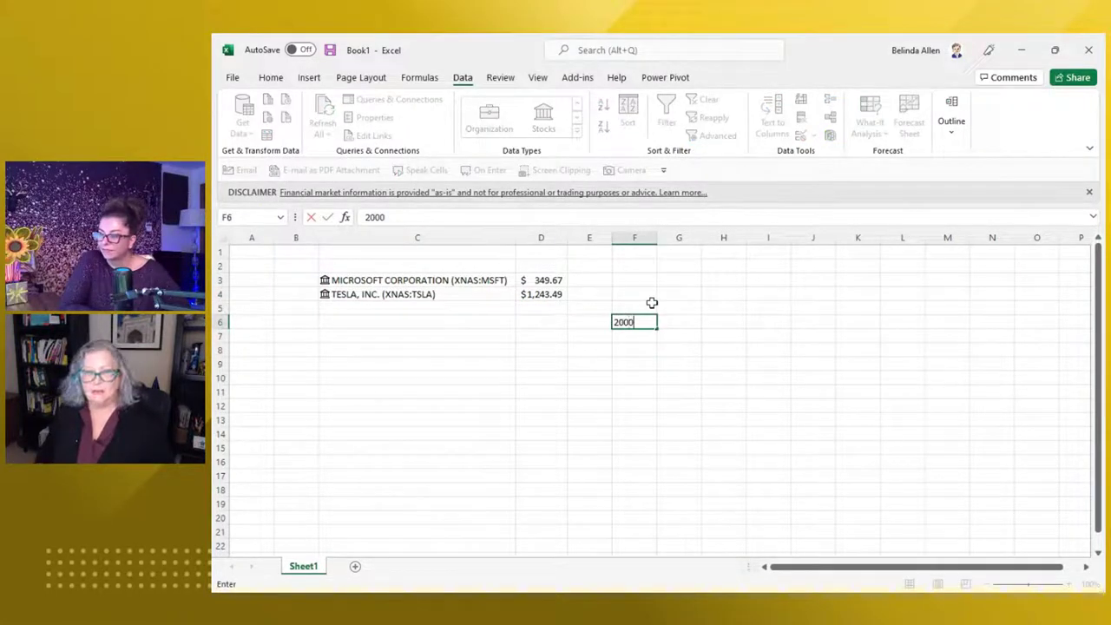
{"action": "type", "text": "0"}
{"action": "key", "text": "Return"}
{"action": "type", "text": "3000"}
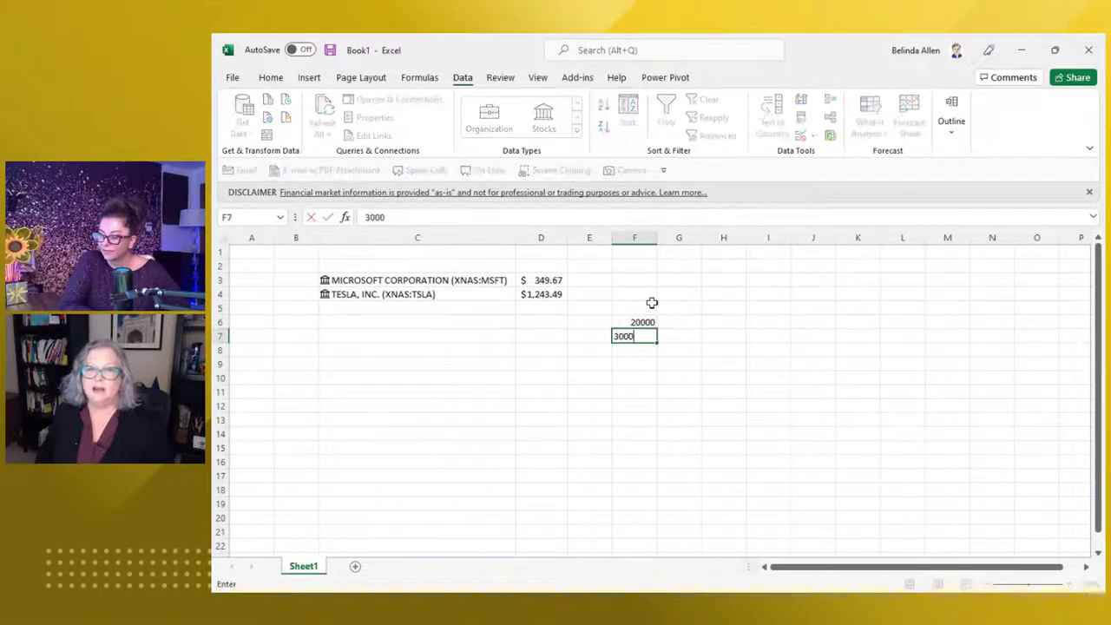
{"action": "type", "text": "0"}
{"action": "key", "text": "Return"}
{"action": "type", "text": "40"}
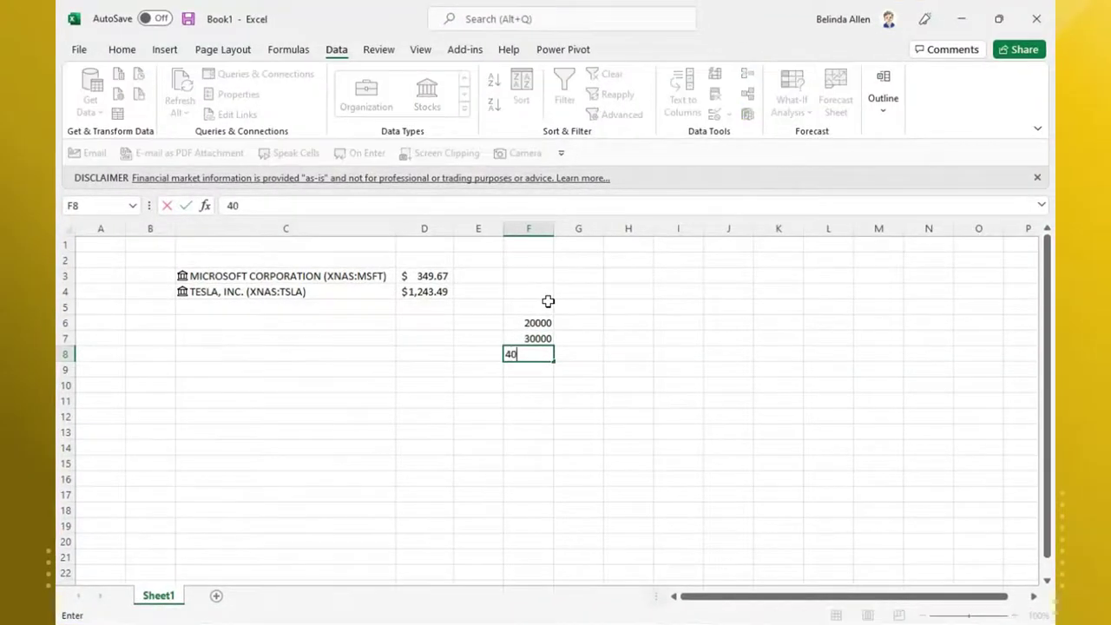
{"action": "key", "text": "Return"}
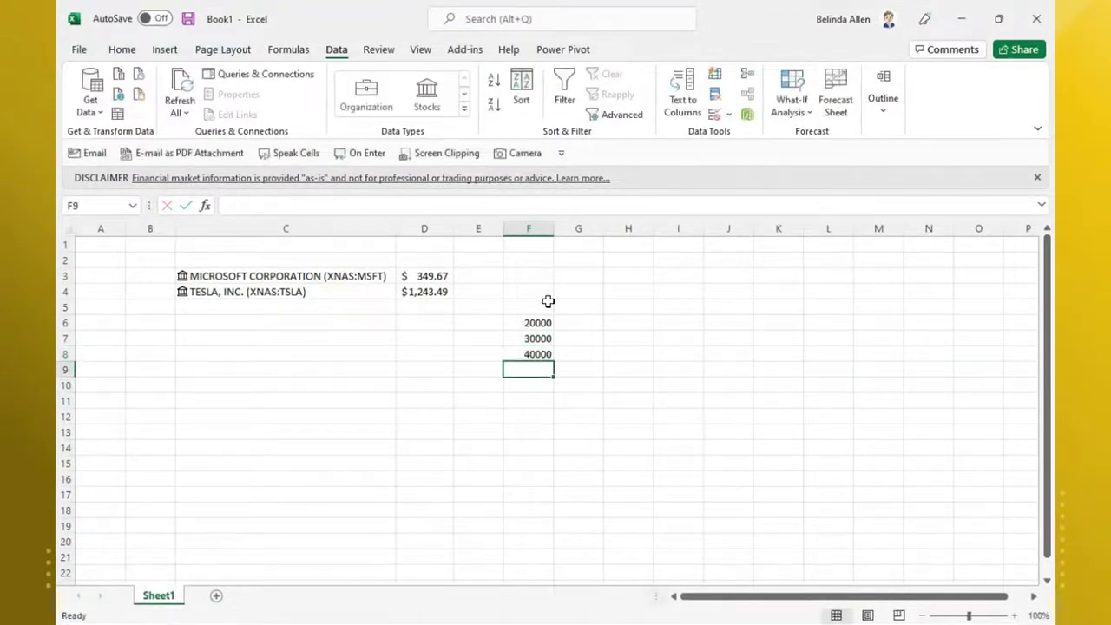
- Convert the customer numbers in F6:F8 to the organization's Customers data type and dismiss the financial disclaimer
{"action": "left_click_drag", "start_coordinate": [524, 322], "coordinate": [530, 353]}
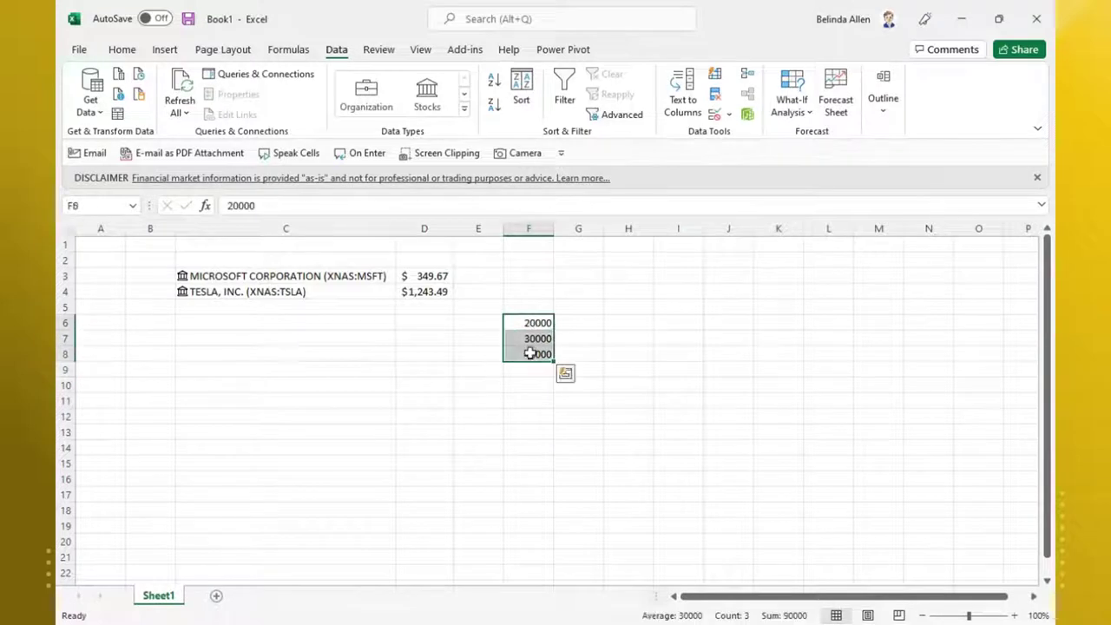
{"action": "left_click", "coordinate": [464, 108]}
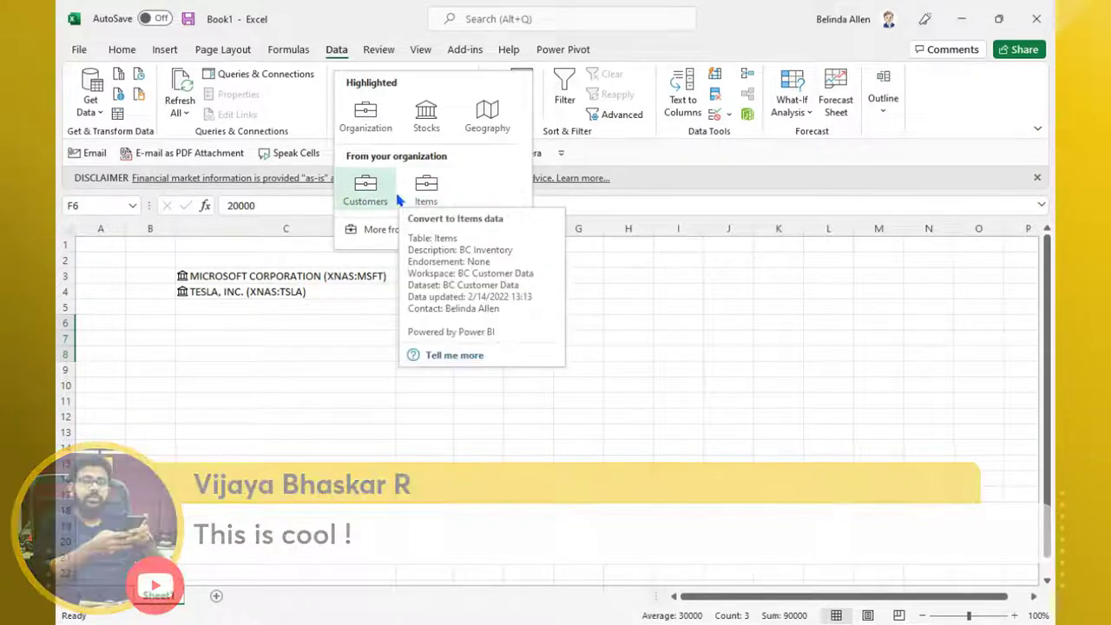
{"action": "mouse_move", "coordinate": [387, 199]}
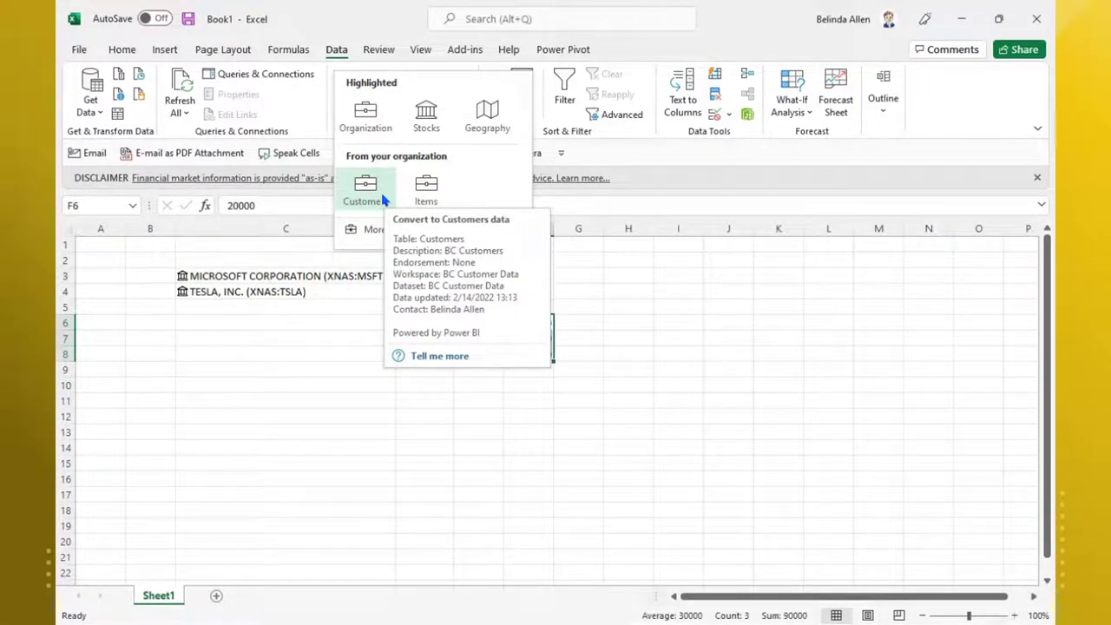
{"action": "left_click", "coordinate": [375, 199]}
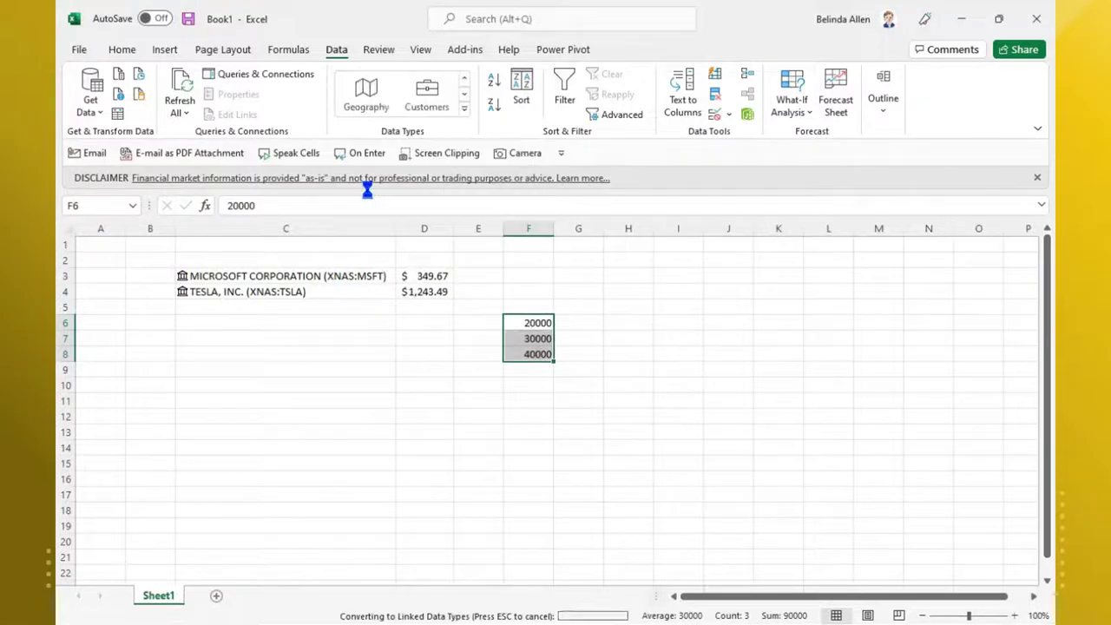
{"action": "left_click", "coordinate": [1036, 177]}
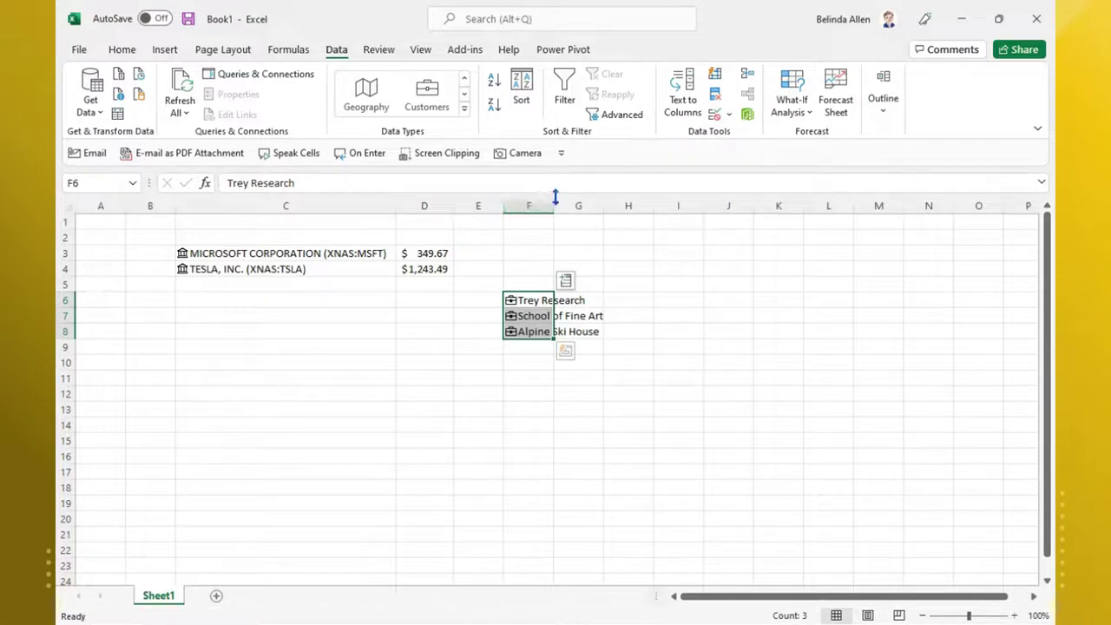
- Autofit column F and extract the Balance Due field for the three customers into column G
{"action": "double_click", "coordinate": [553, 206]}
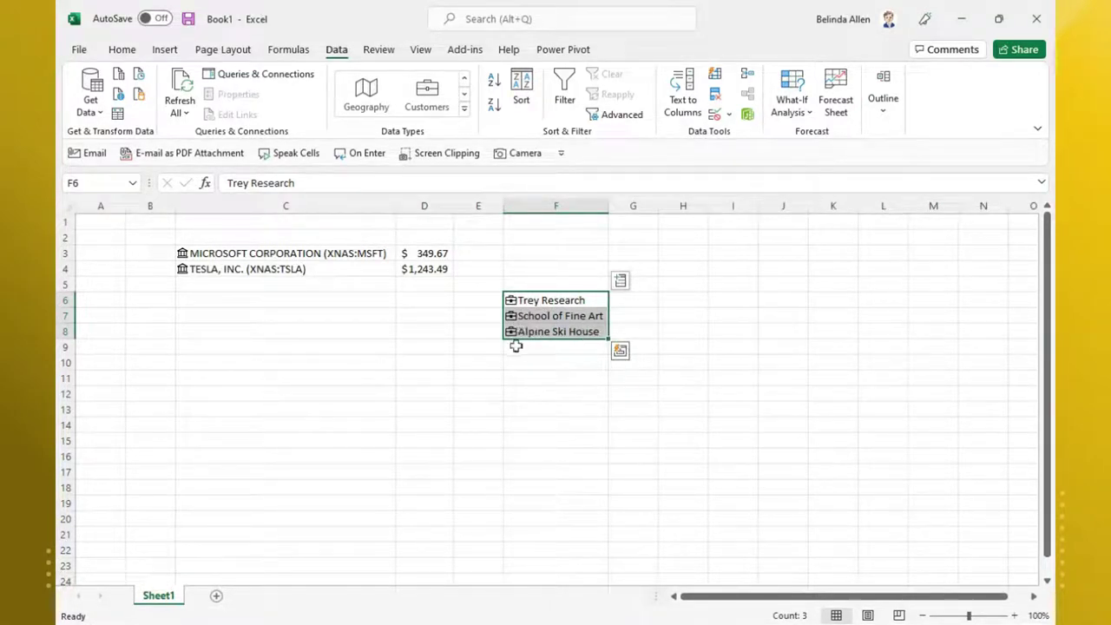
{"action": "left_click", "coordinate": [619, 282]}
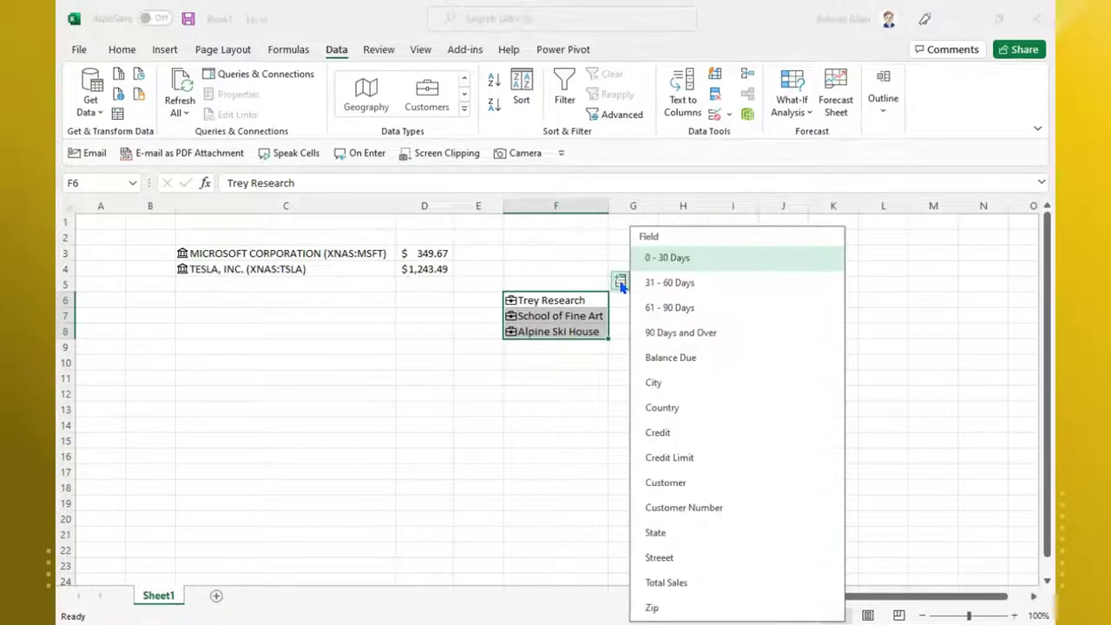
{"action": "left_click", "coordinate": [670, 358]}
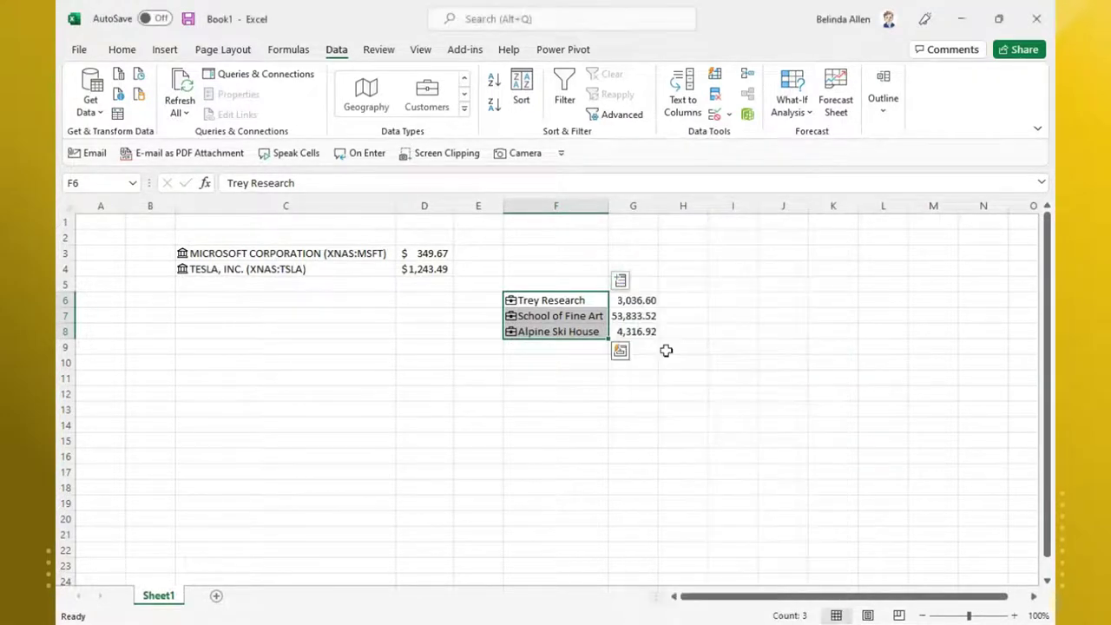
- Format the customer and balance range F6:G8 as a table without existing headers, using a light style with a black header
{"action": "left_click_drag", "start_coordinate": [533, 302], "coordinate": [632, 337]}
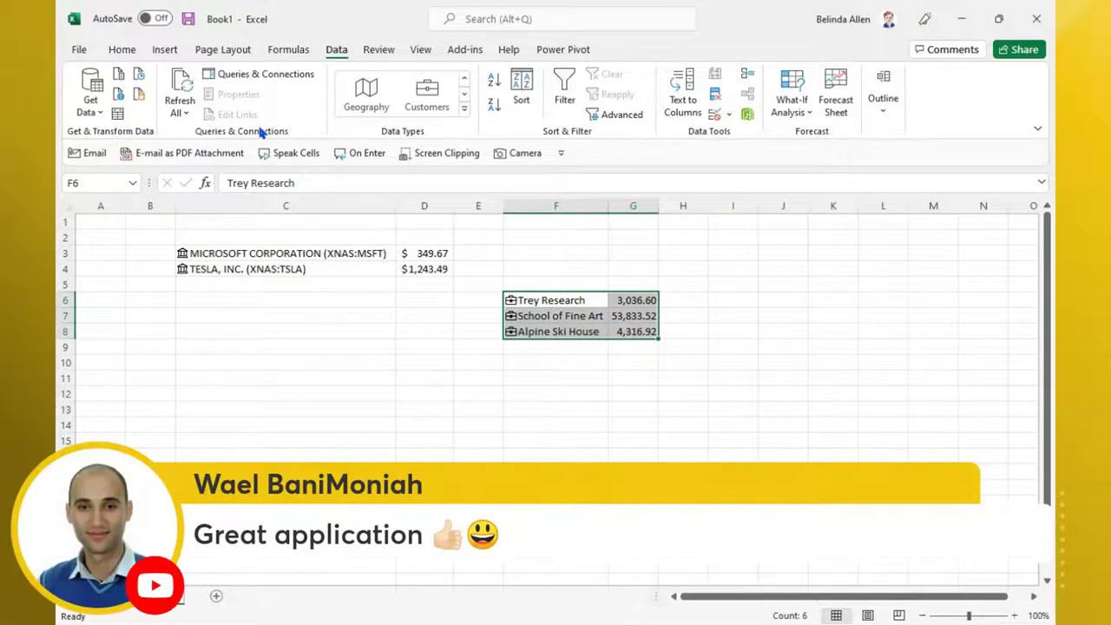
{"action": "left_click", "coordinate": [121, 49]}
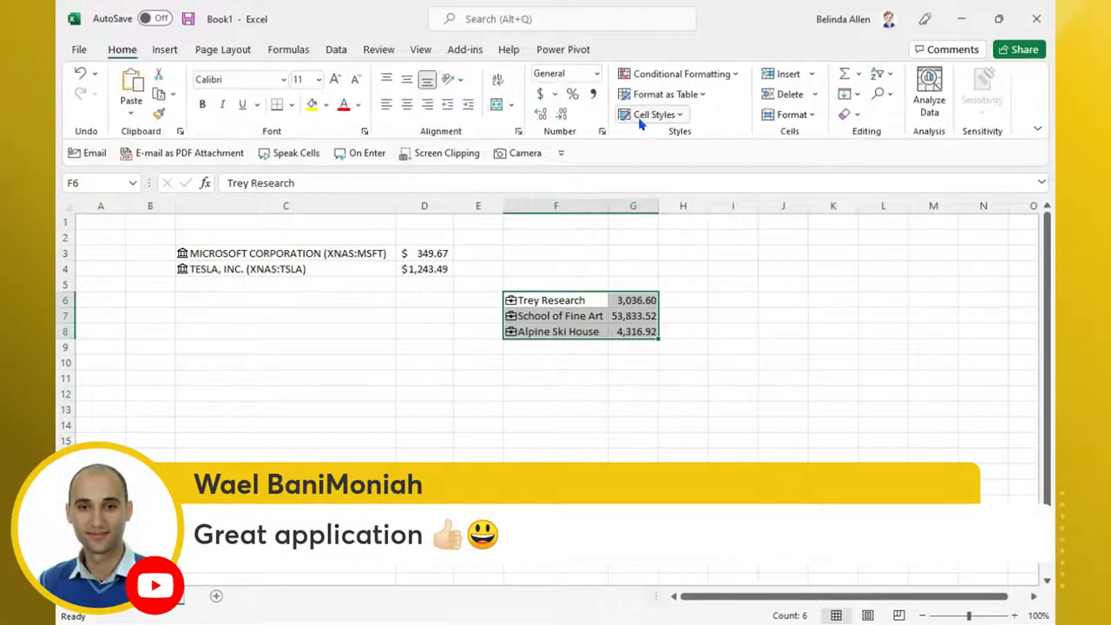
{"action": "left_click", "coordinate": [669, 94]}
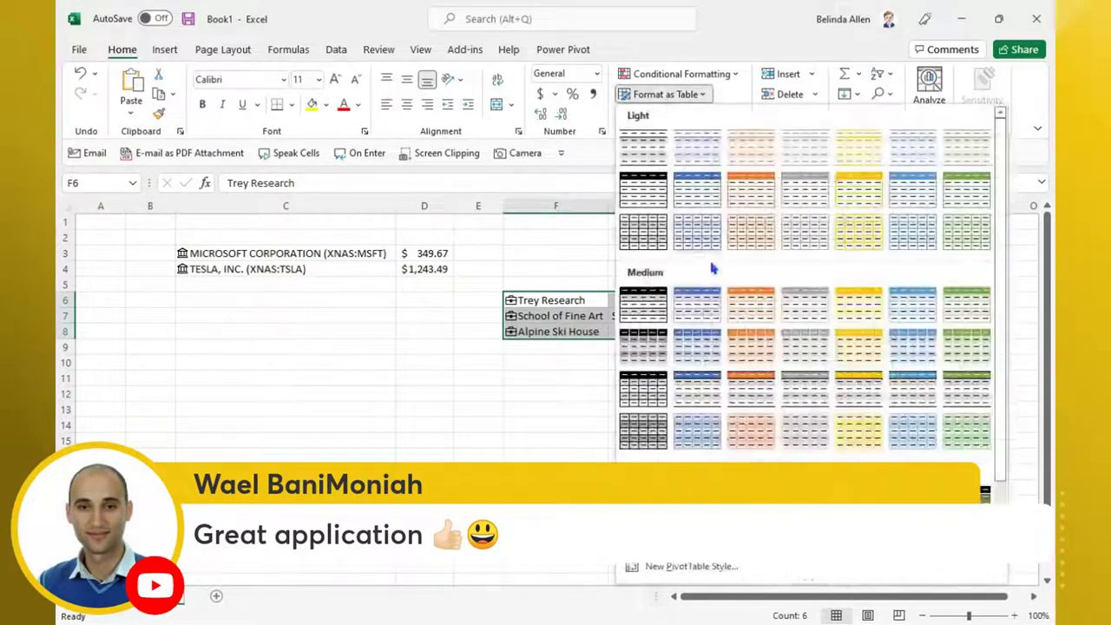
{"action": "left_click", "coordinate": [642, 218]}
{"action": "left_click", "coordinate": [563, 184]}
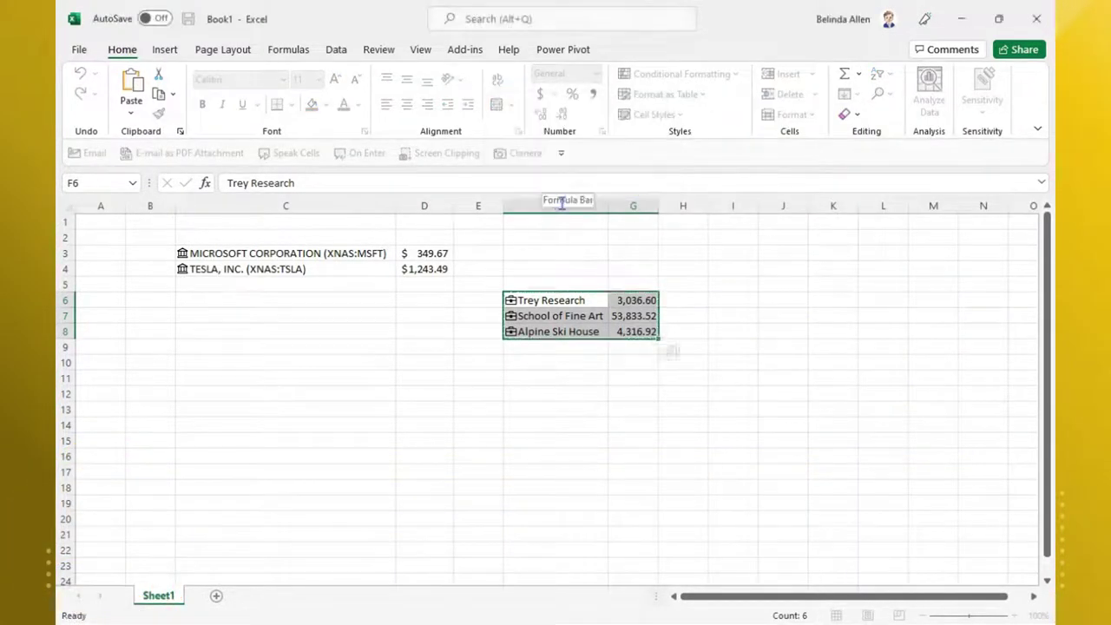
{"action": "left_click", "coordinate": [599, 408]}
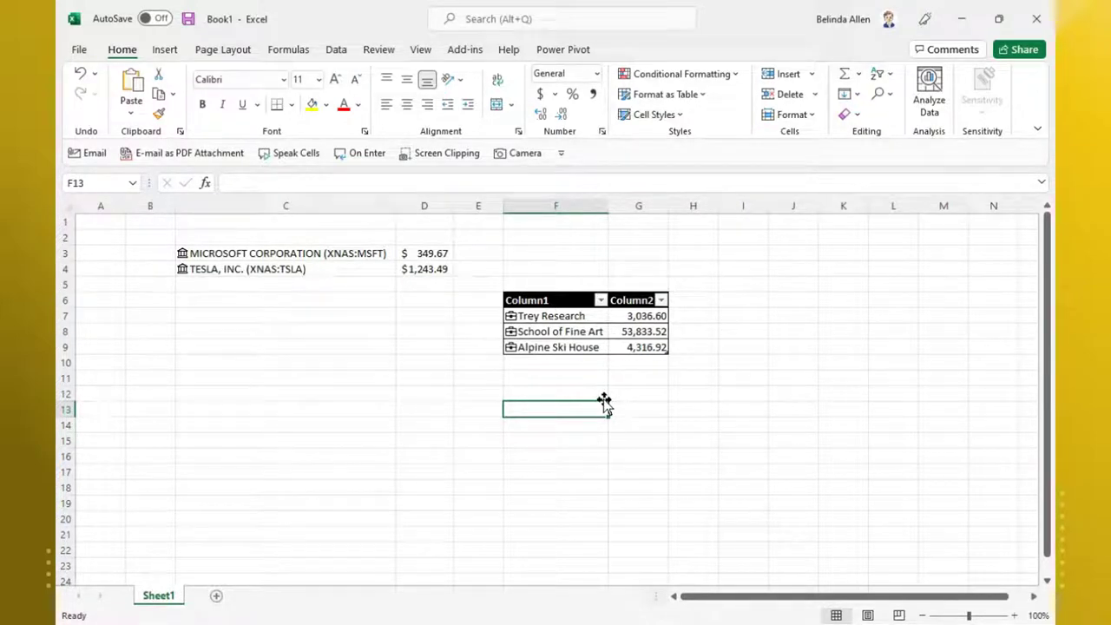
- Add a row to the table below Alpine Ski House and enter another customer's number in its first column
{"action": "left_click", "coordinate": [643, 346]}
{"action": "key", "text": "Tab"}
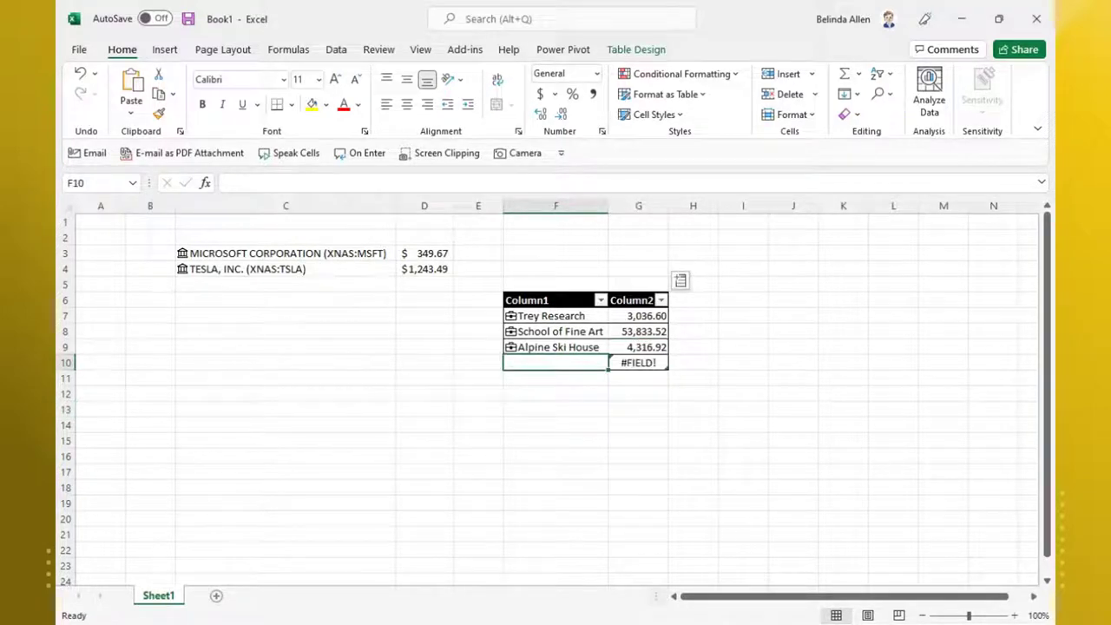
{"action": "type", "text": "5000"}
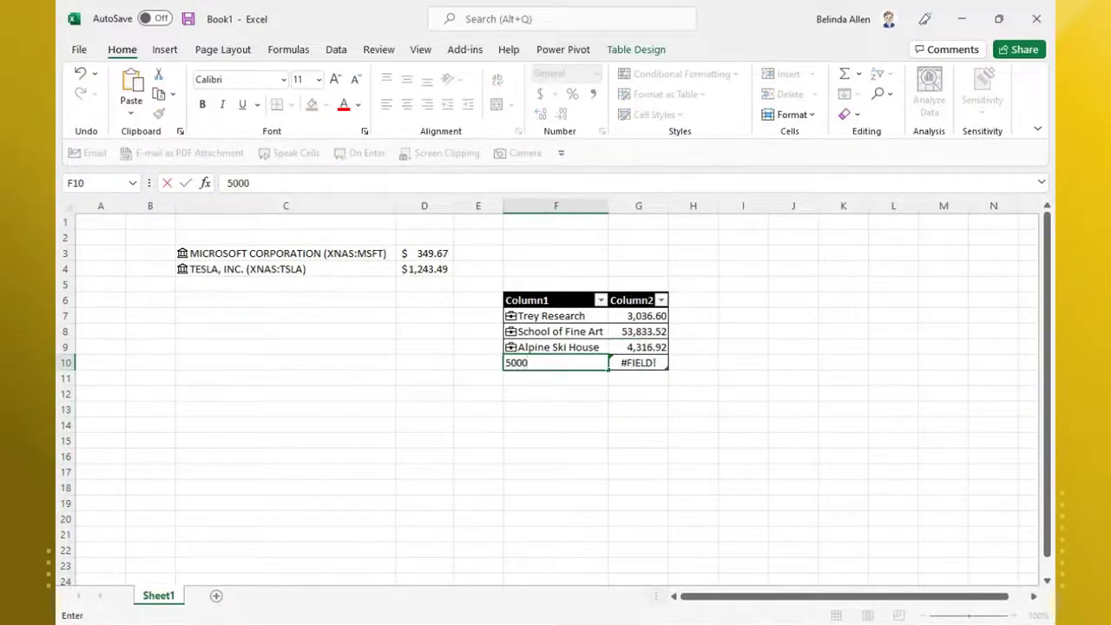
{"action": "type", "text": "0"}
{"action": "key", "text": "Tab"}
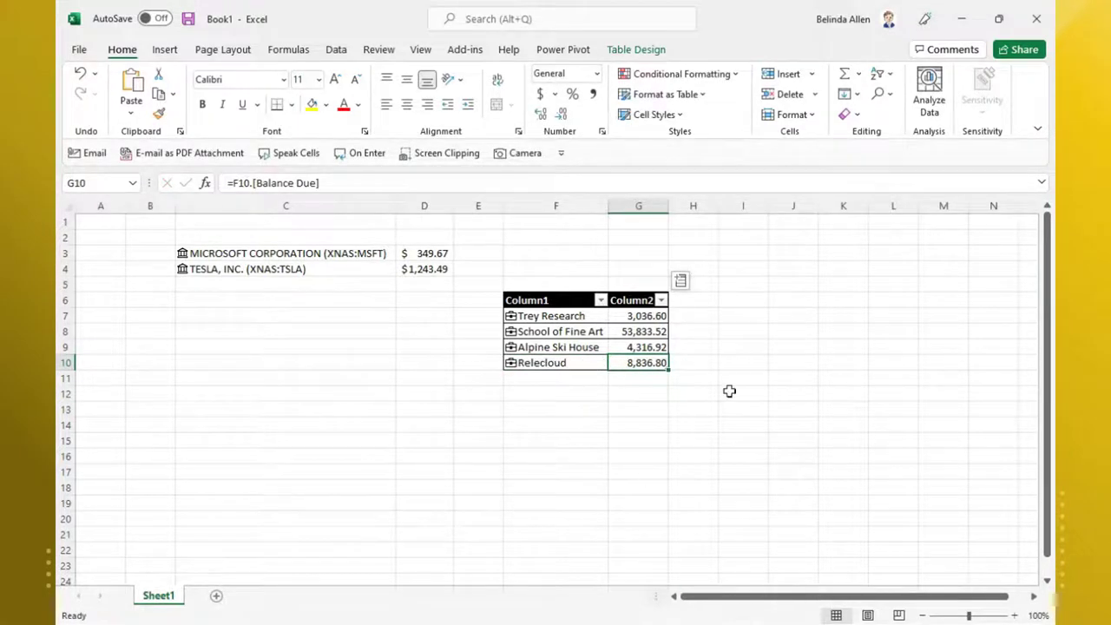
{"action": "left_click", "coordinate": [631, 469]}
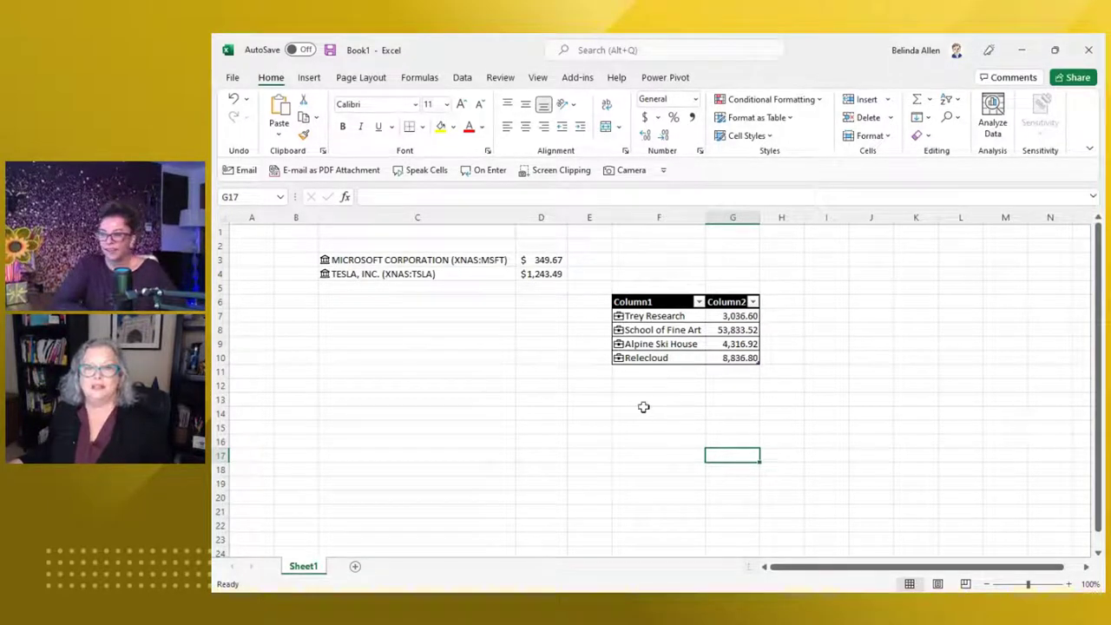
{"action": "left_click", "coordinate": [463, 78]}
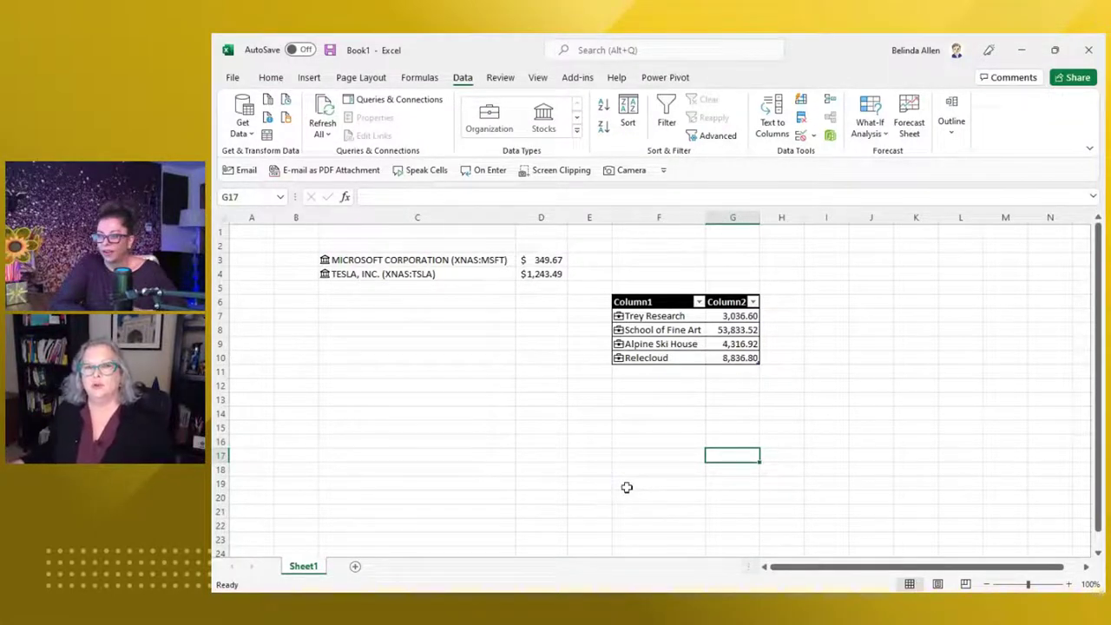
{"action": "left_click", "coordinate": [709, 413]}
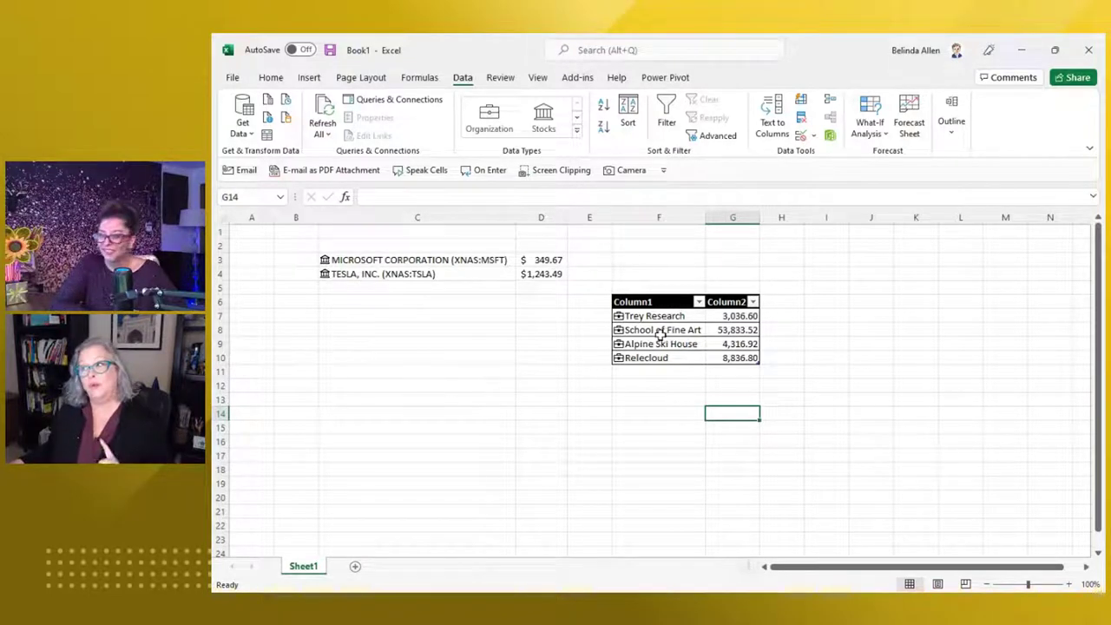
{"action": "left_click", "coordinate": [661, 441]}
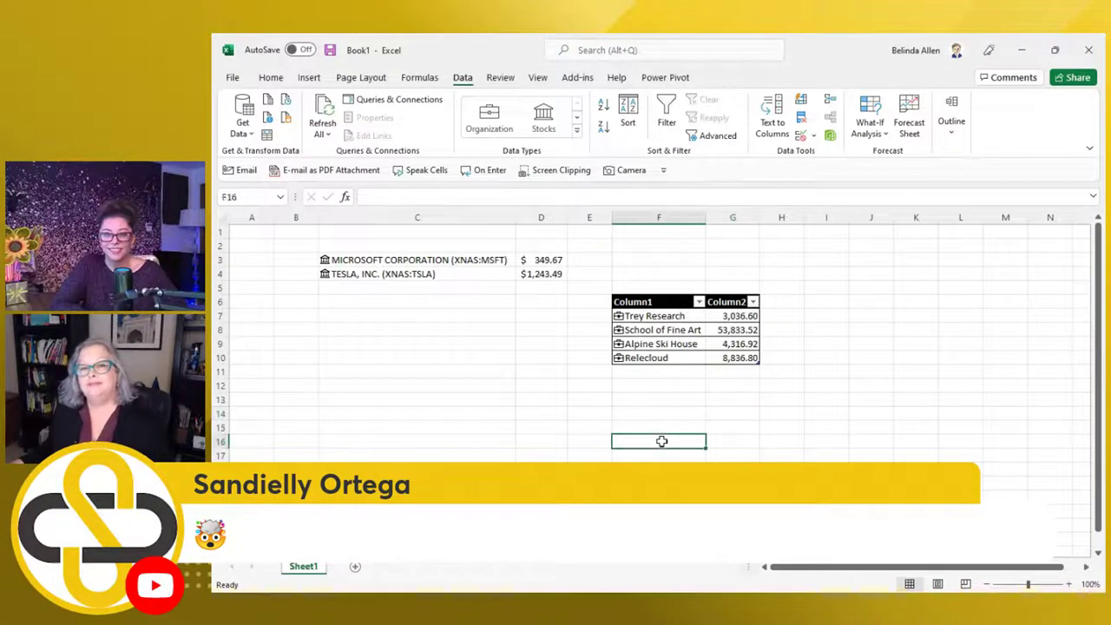
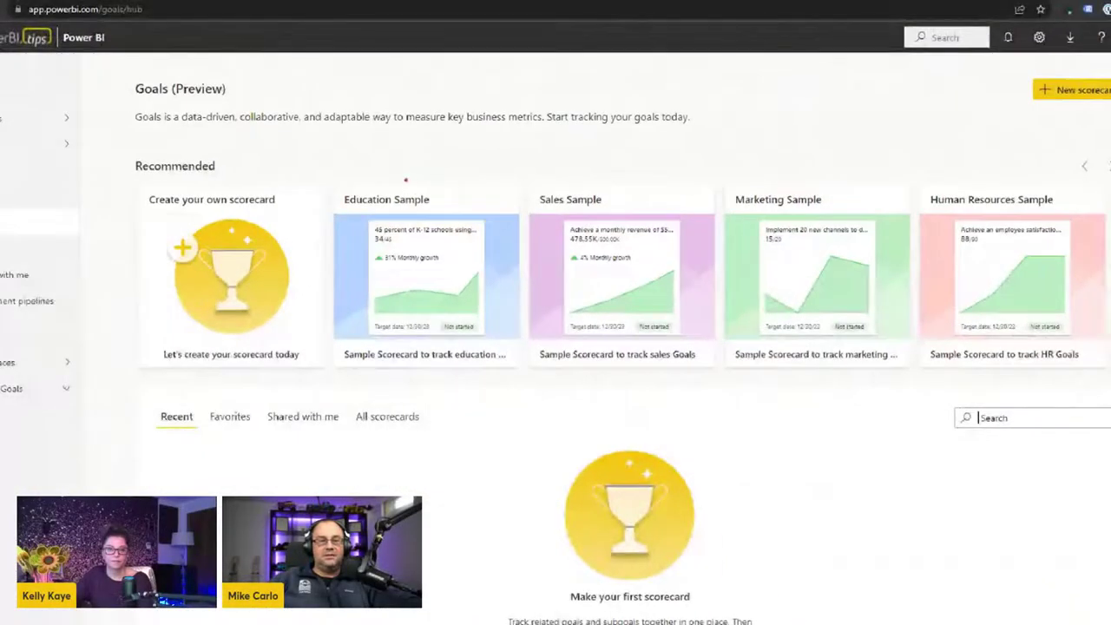
{"action": "mouse_move", "coordinate": [315, 160]}
{"action": "left_mouse_down"}
{"action": "mouse_move", "coordinate": [464, 298]}
{"action": "mouse_move", "coordinate": [928, 379]}
{"action": "left_mouse_up"}
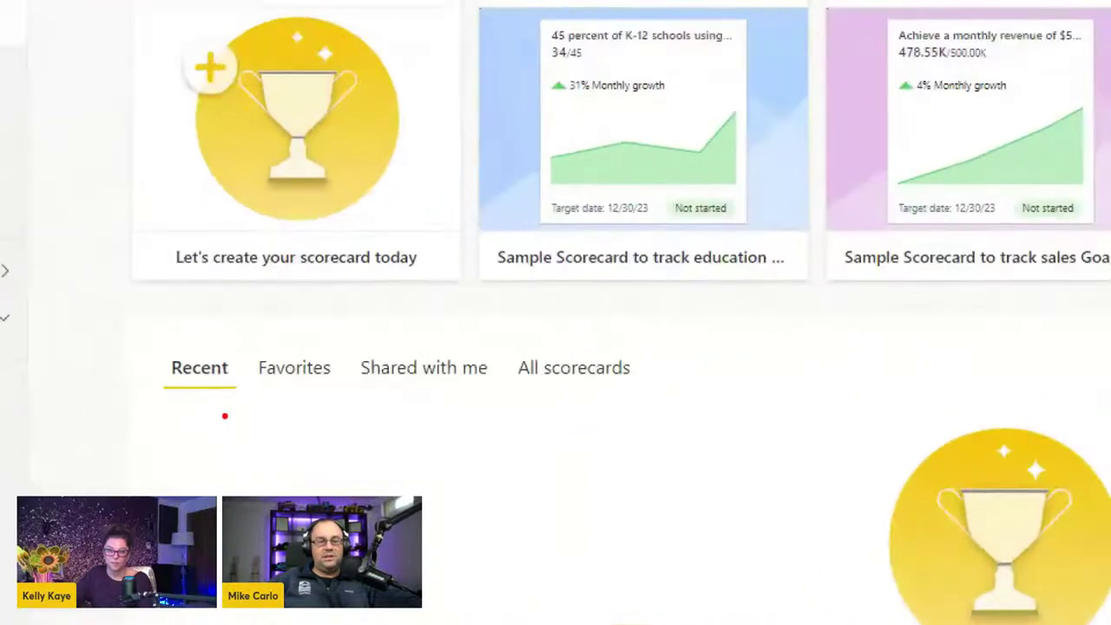
{"action": "mouse_move", "coordinate": [130, 309]}
{"action": "left_mouse_down"}
{"action": "mouse_move", "coordinate": [368, 460]}
{"action": "mouse_move", "coordinate": [675, 417]}
{"action": "left_mouse_up"}
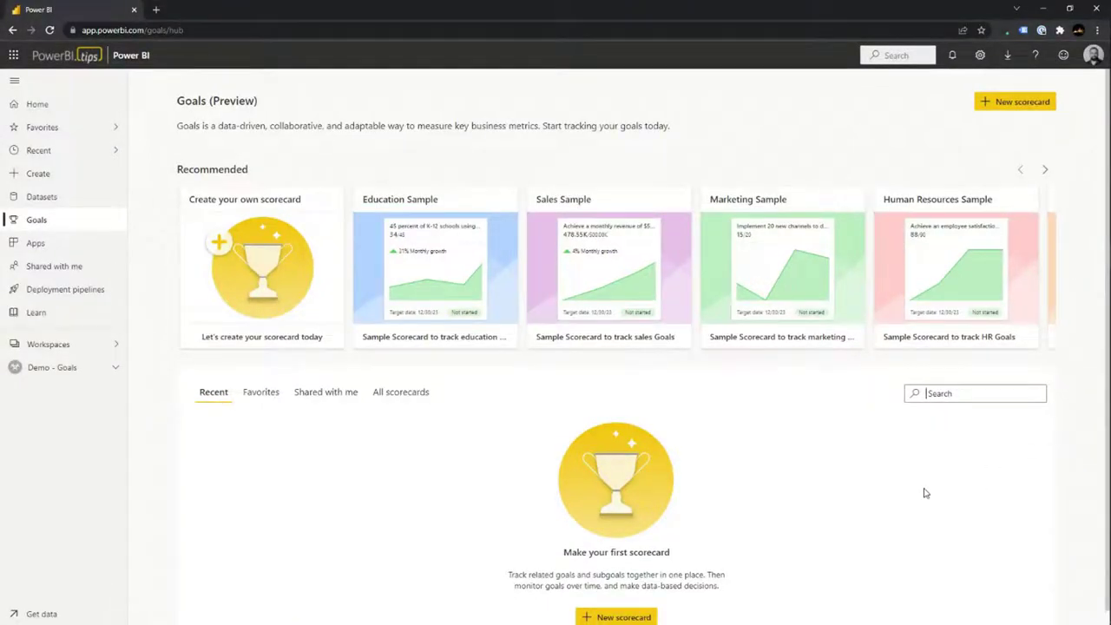
- Start a new scorecard in Power BI Goals and name it with the owner's first name in possessive form followed by "Year Goals"
{"action": "scroll", "coordinate": [898, 508], "scroll_direction": "down", "scroll_amount": 1}
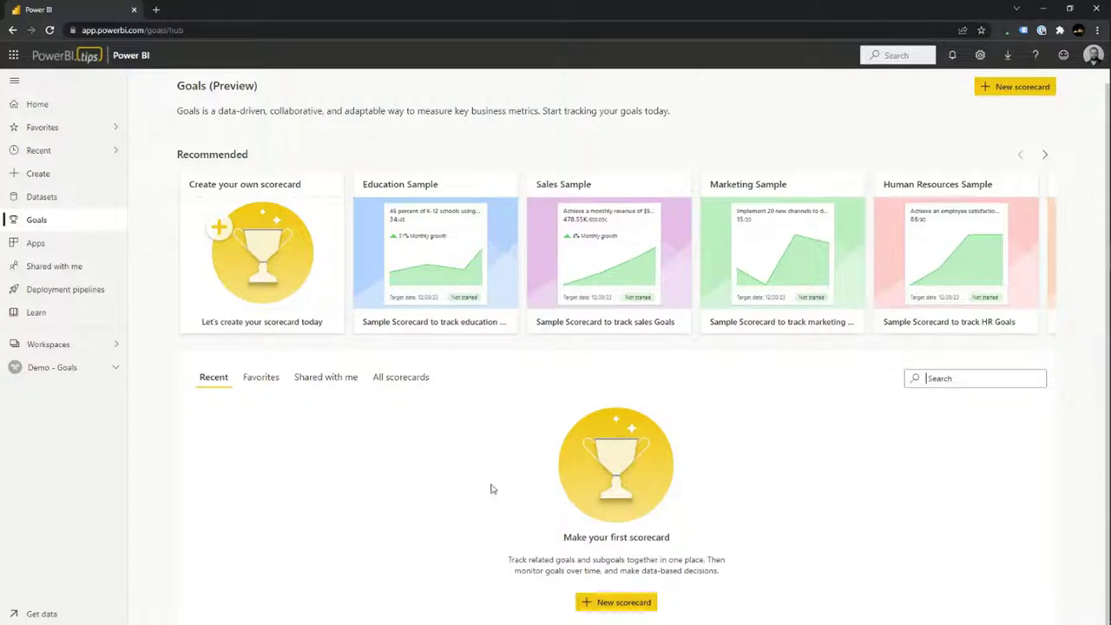
{"action": "left_click", "coordinate": [616, 605]}
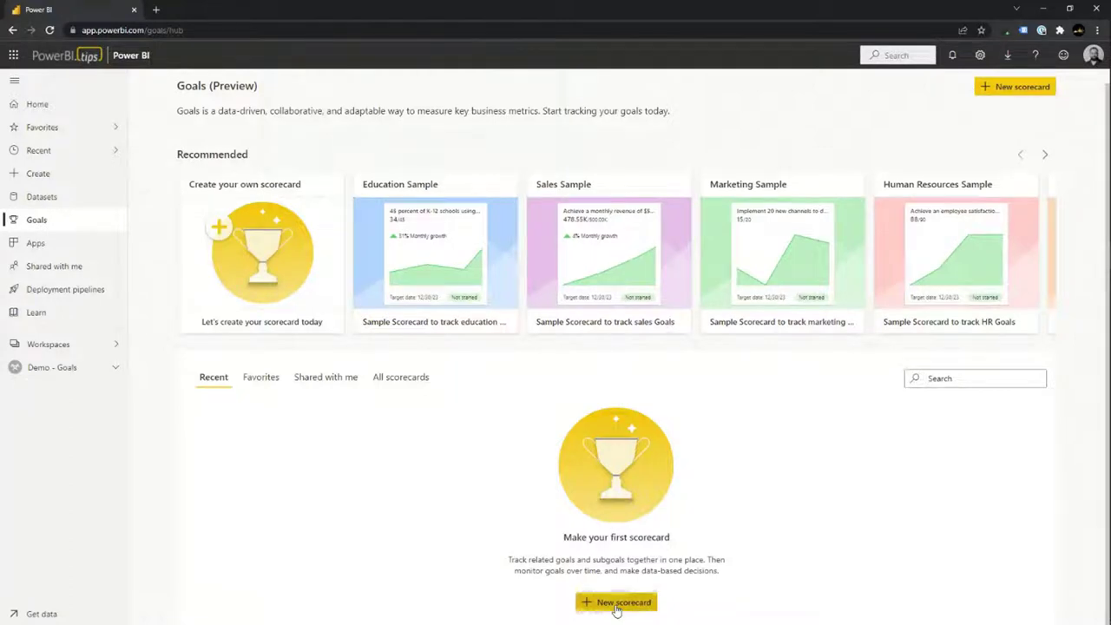
{"action": "left_click", "coordinate": [617, 608]}
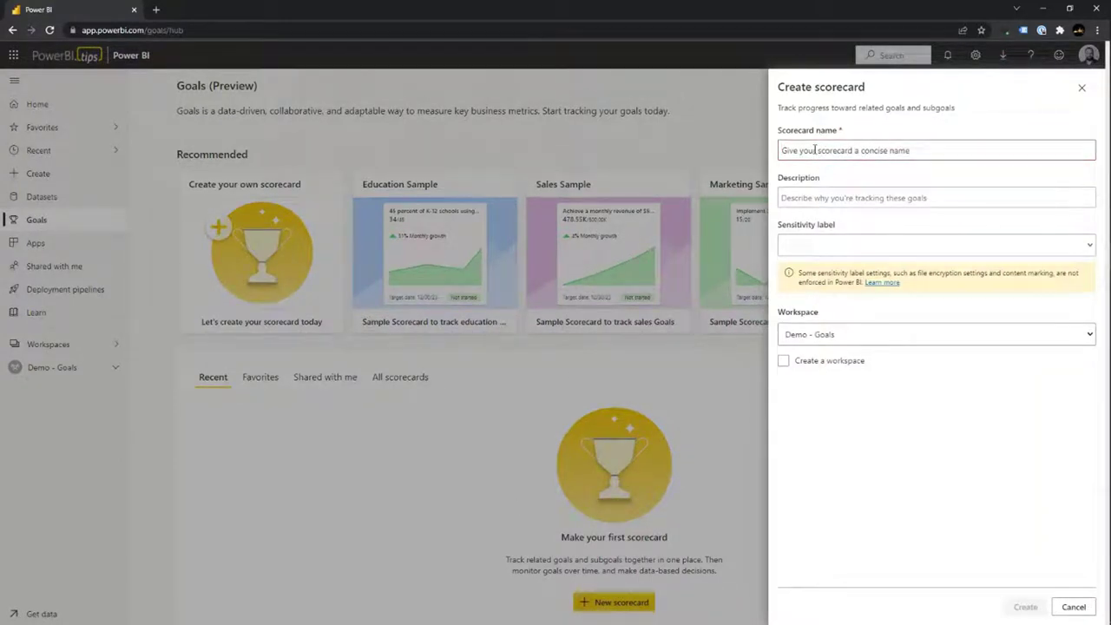
{"action": "type", "text": "Mike's S"}
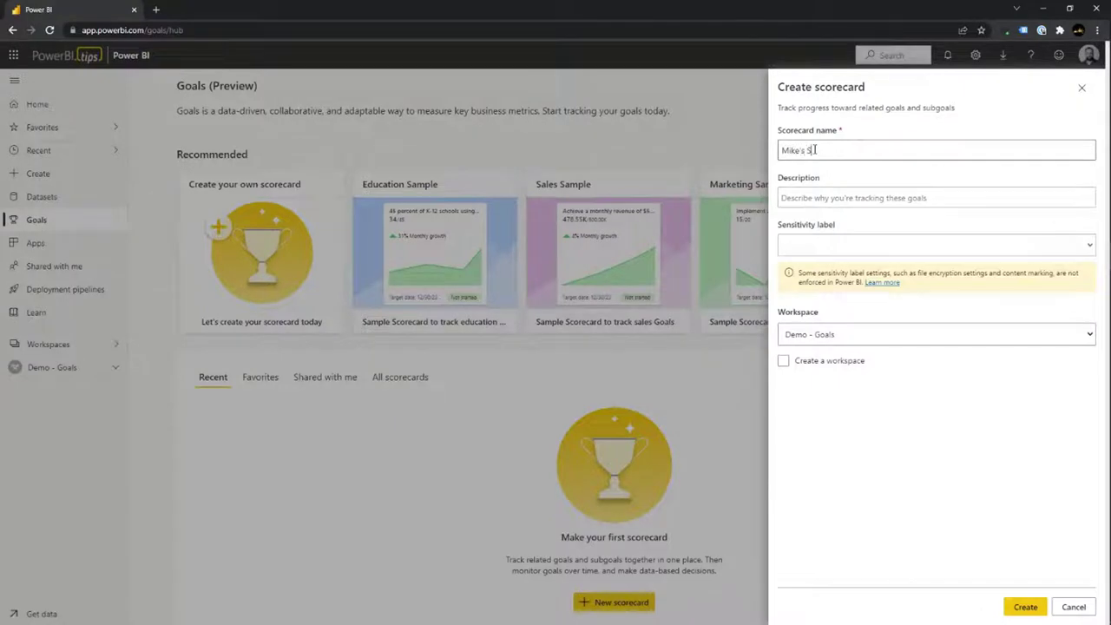
{"action": "key", "text": "BackSpace"}
{"action": "key", "text": "BackSpace"}
{"action": "type", "text": "Year Goals"}
- Set the scorecard's description to "This is my goal for 2022"
{"action": "left_click", "coordinate": [809, 197]}
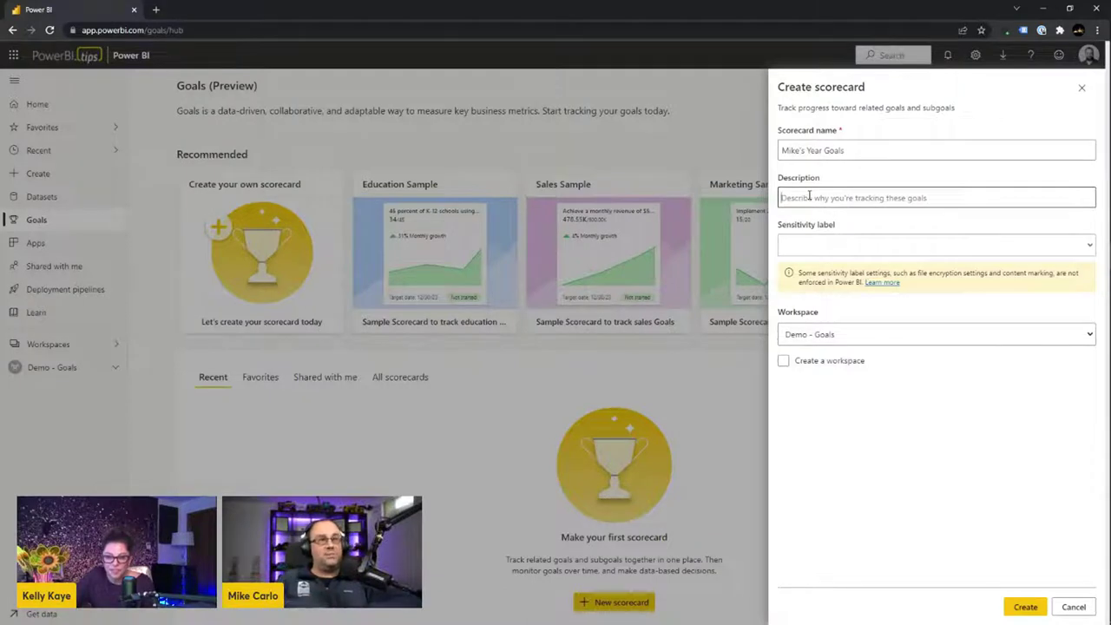
{"action": "type", "text": "This "}
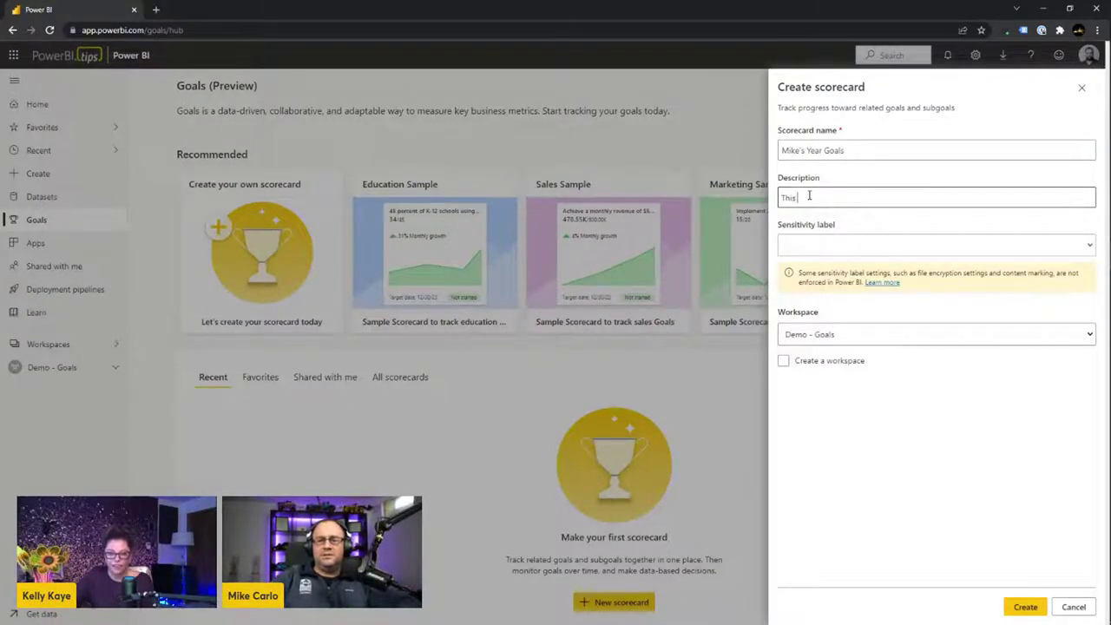
{"action": "type", "text": "is my goal for "}
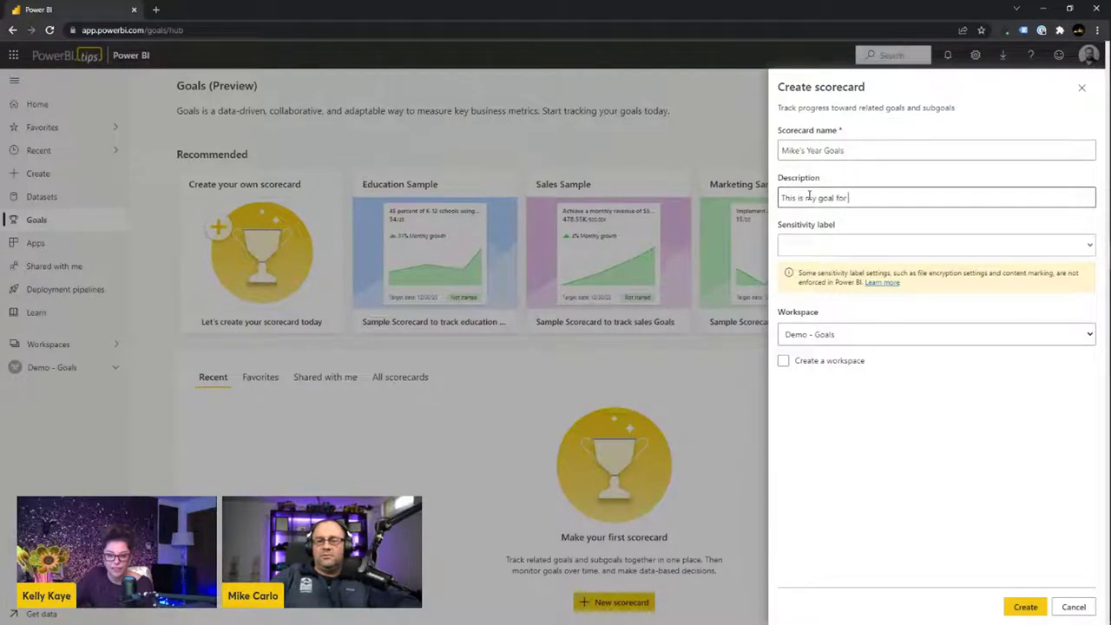
{"action": "type", "text": "2022"}
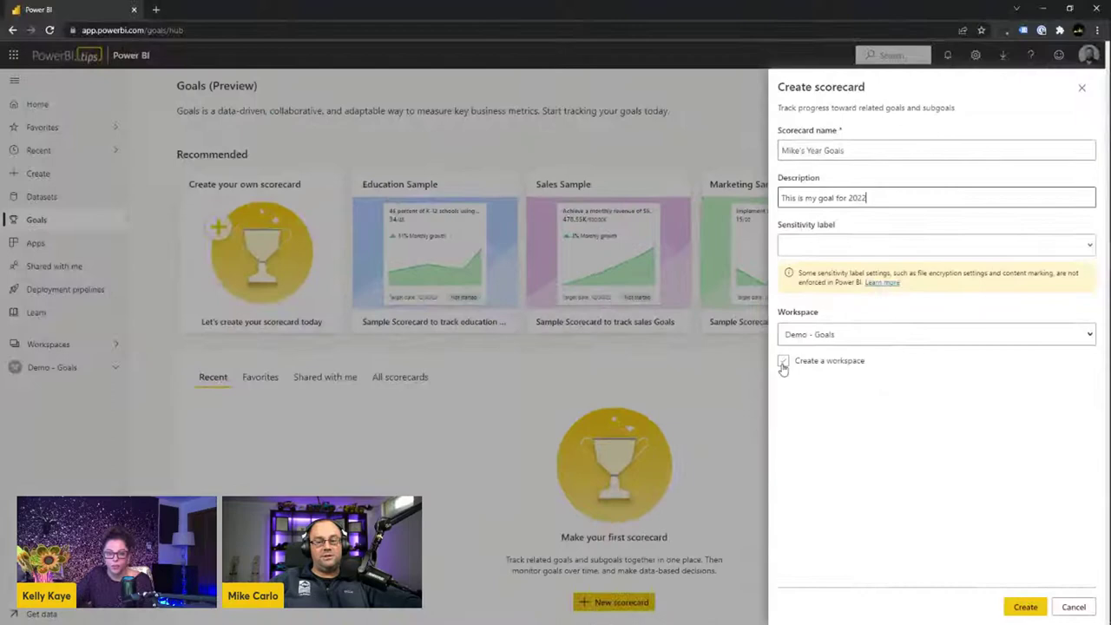
- Try the option to create a new workspace and reselect Demo - Goals as the scorecard's workspace
{"action": "left_click", "coordinate": [640, 332]}
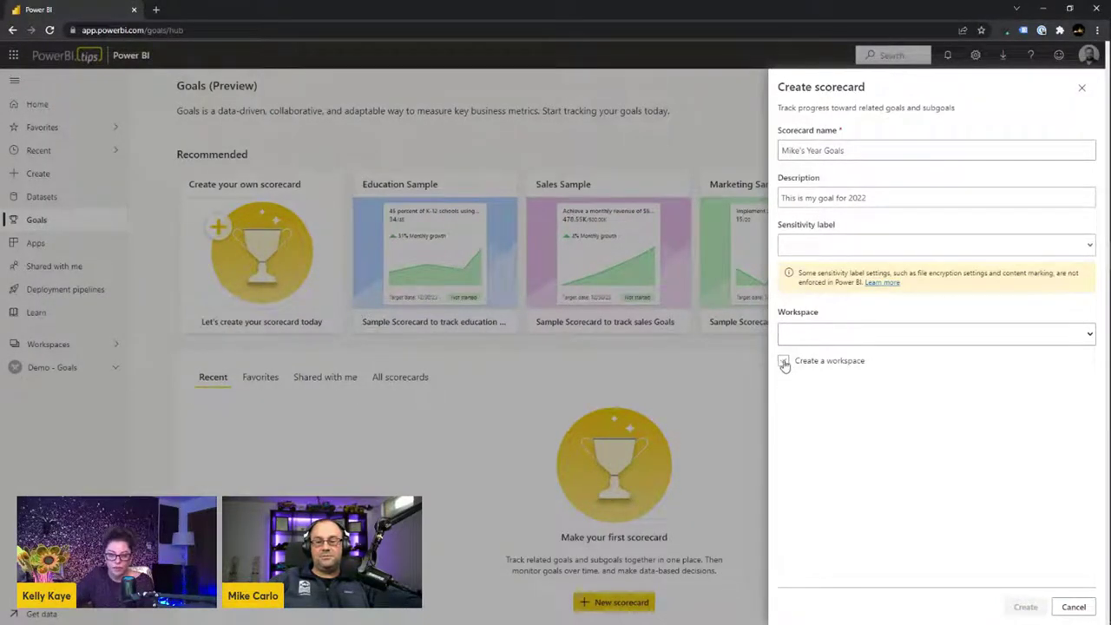
{"action": "left_click", "coordinate": [782, 363]}
{"action": "left_click", "coordinate": [809, 335]}
{"action": "left_click", "coordinate": [812, 375]}
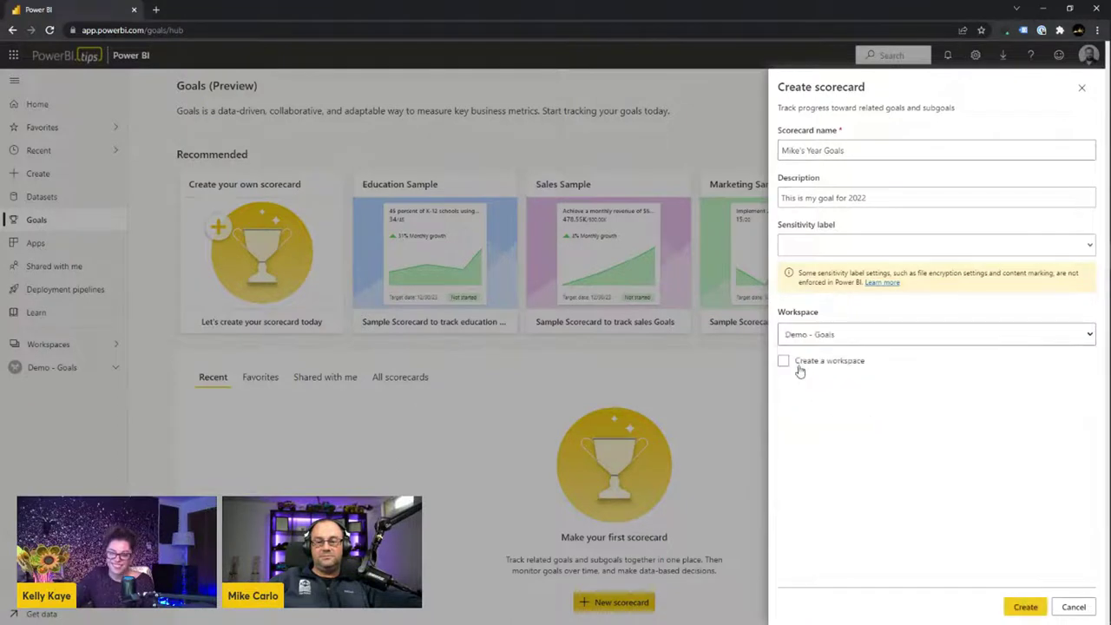
{"action": "left_click", "coordinate": [784, 364]}
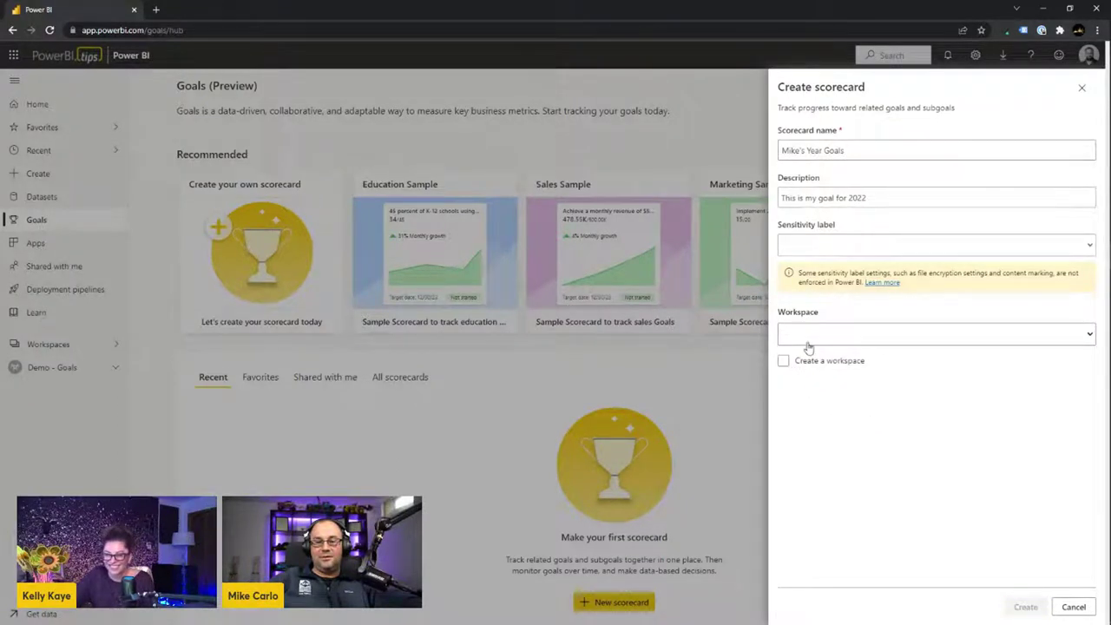
{"action": "left_click", "coordinate": [798, 341]}
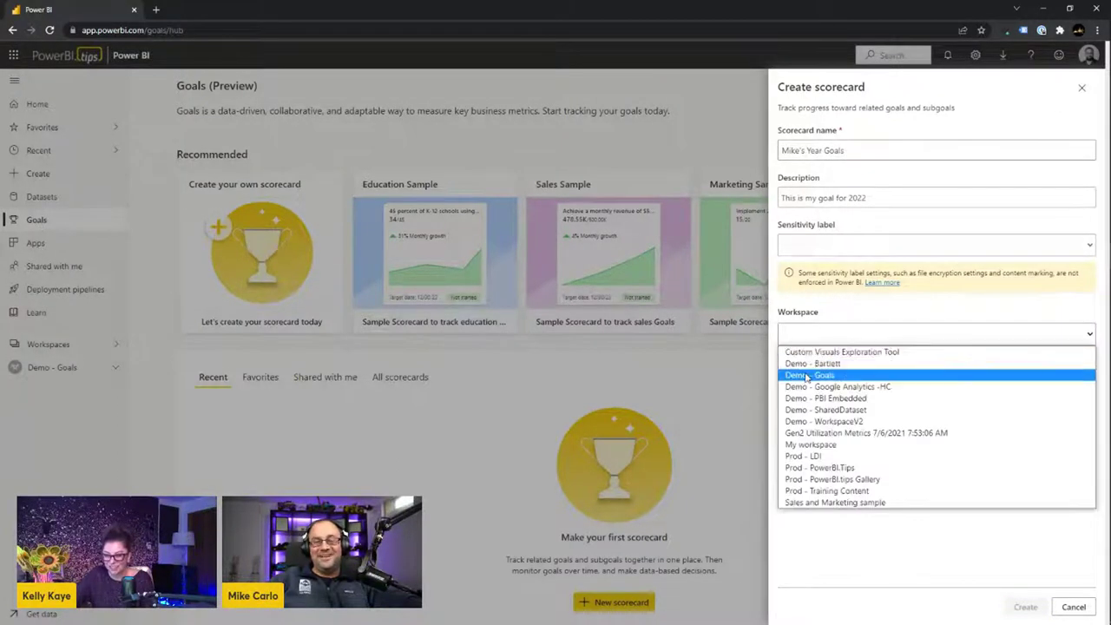
{"action": "left_click", "coordinate": [806, 376]}
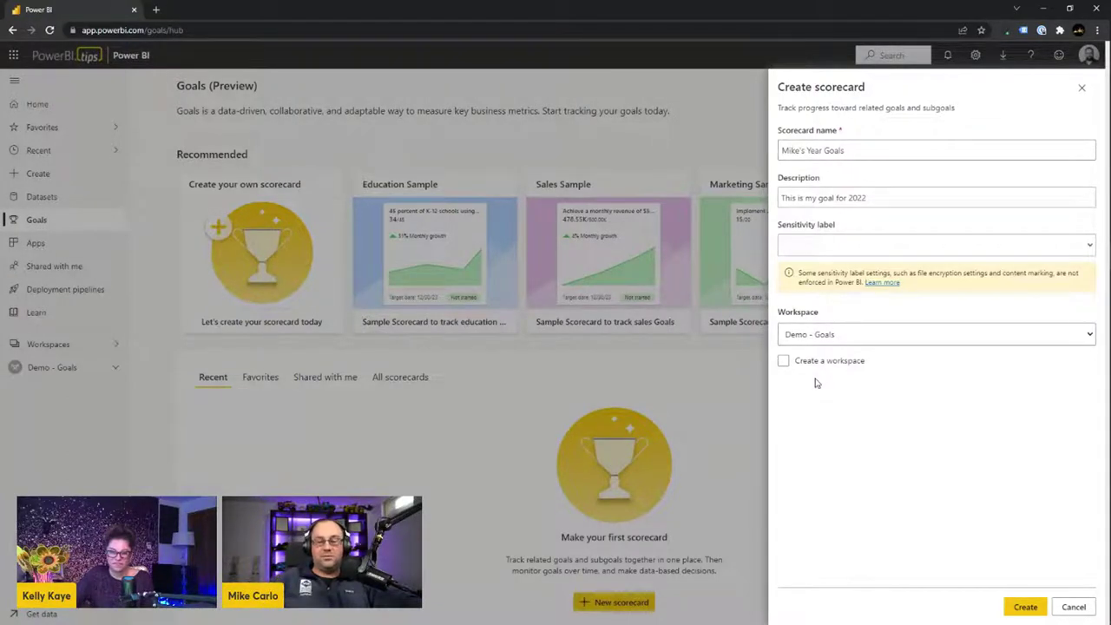
- Create the scorecard and start its first goal with the name "Sales Goals Q1"
{"action": "left_click", "coordinate": [1018, 605]}
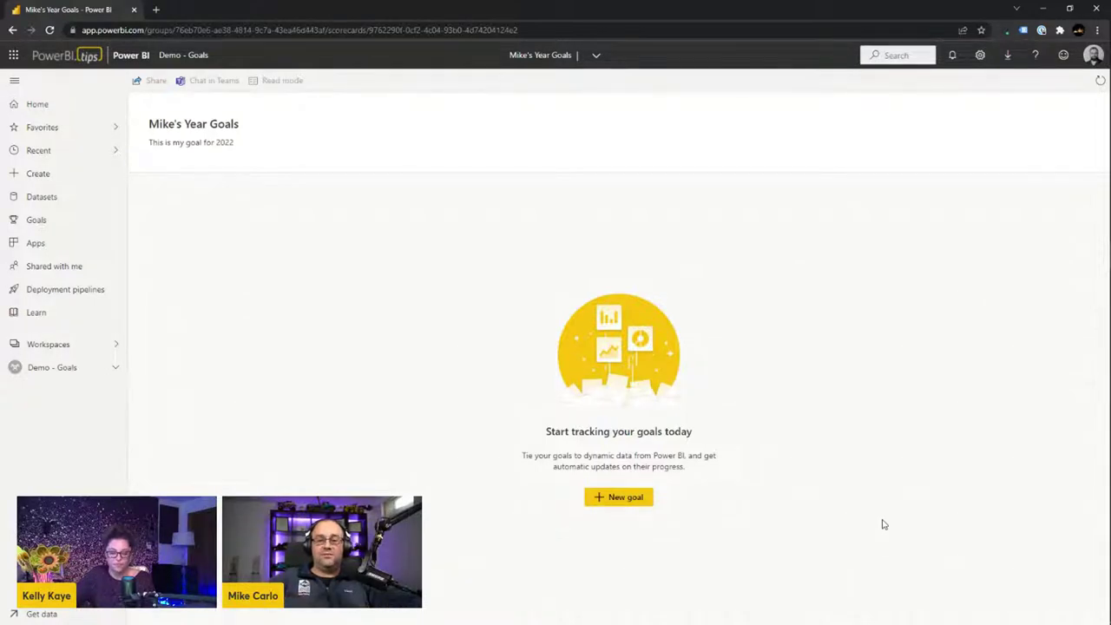
{"action": "left_click", "coordinate": [621, 501]}
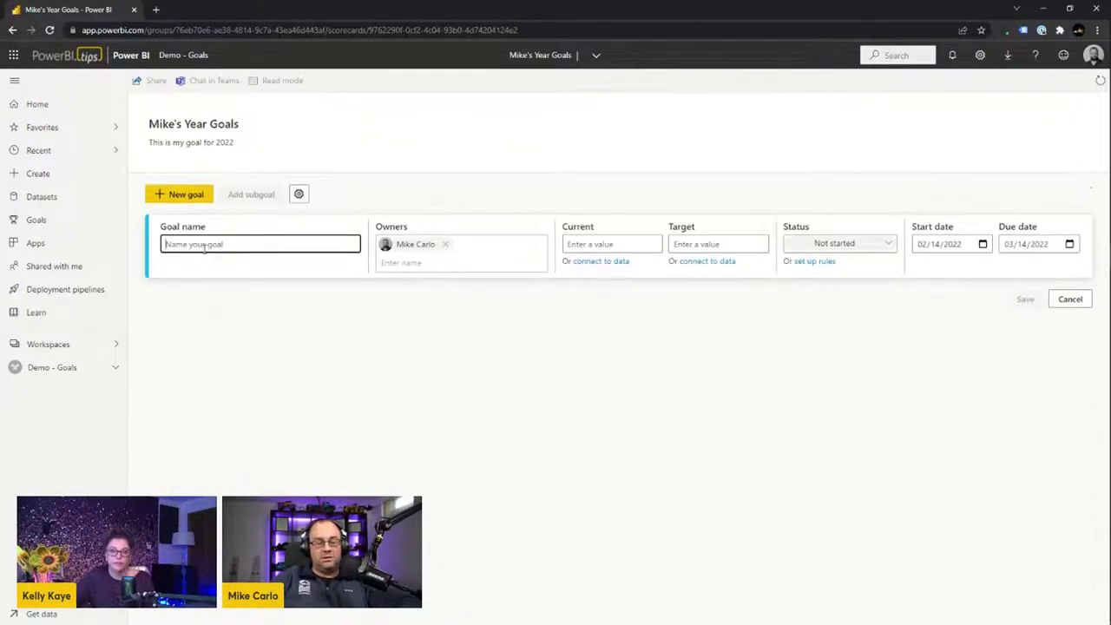
{"action": "type", "text": "Sales GOa"}
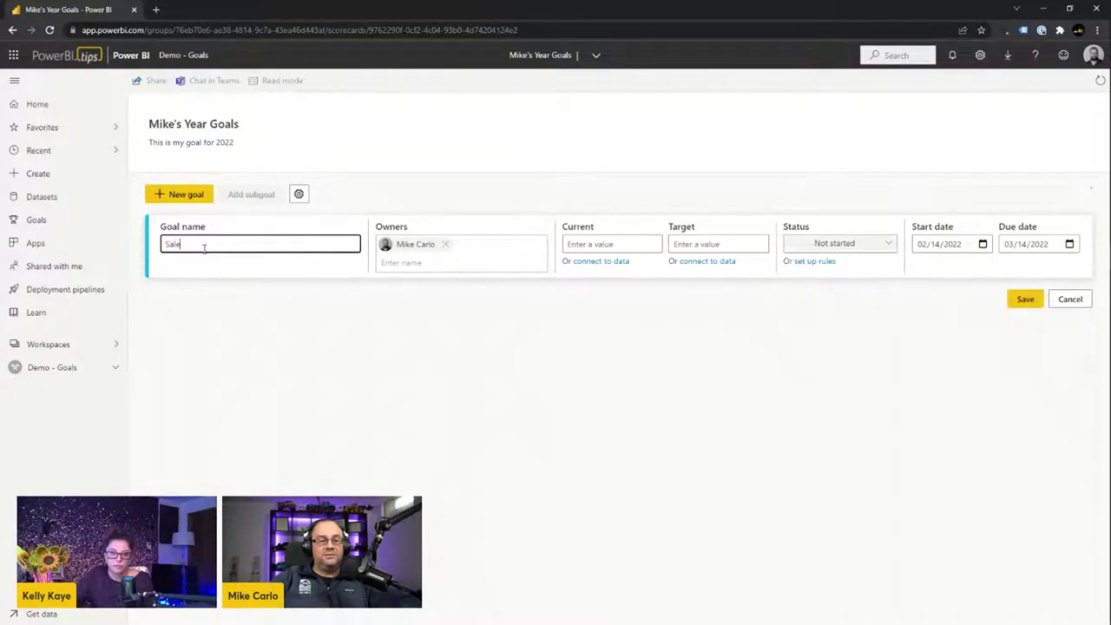
{"action": "key", "text": "BackSpace"}
{"action": "key", "text": "BackSpace"}
{"action": "type", "text": "oa"}
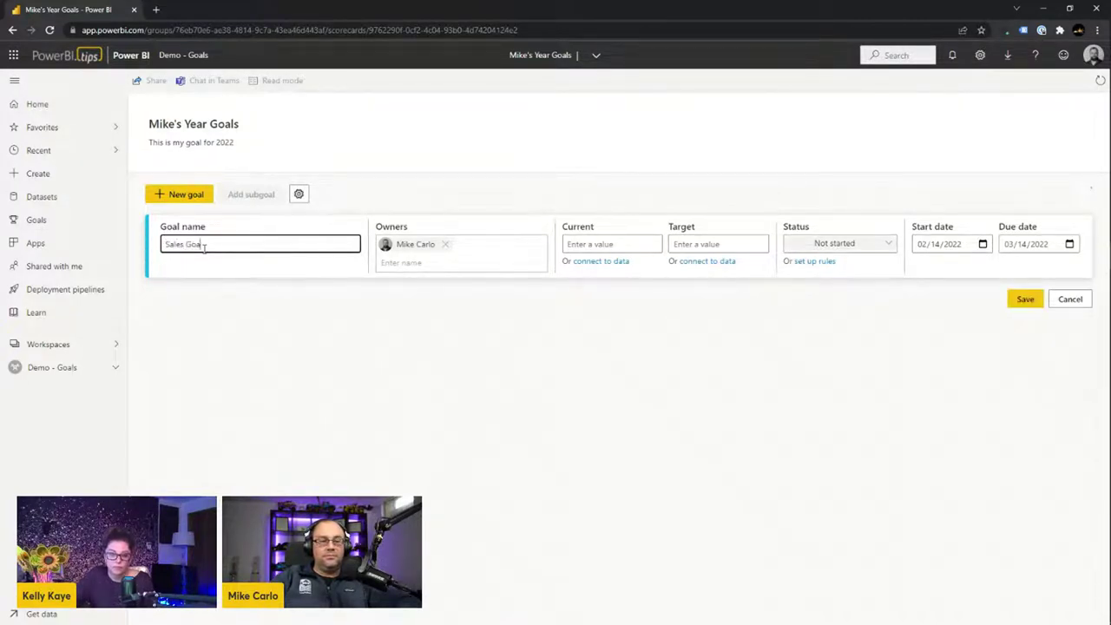
{"action": "type", "text": "ls Q1"}
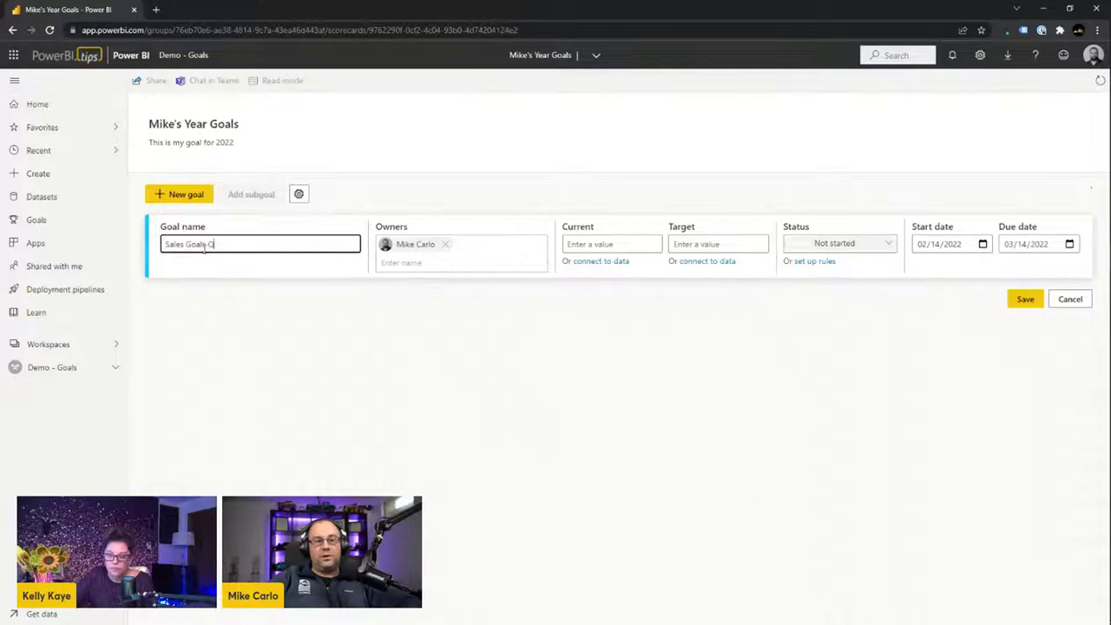
{"action": "type", "text": "1"}
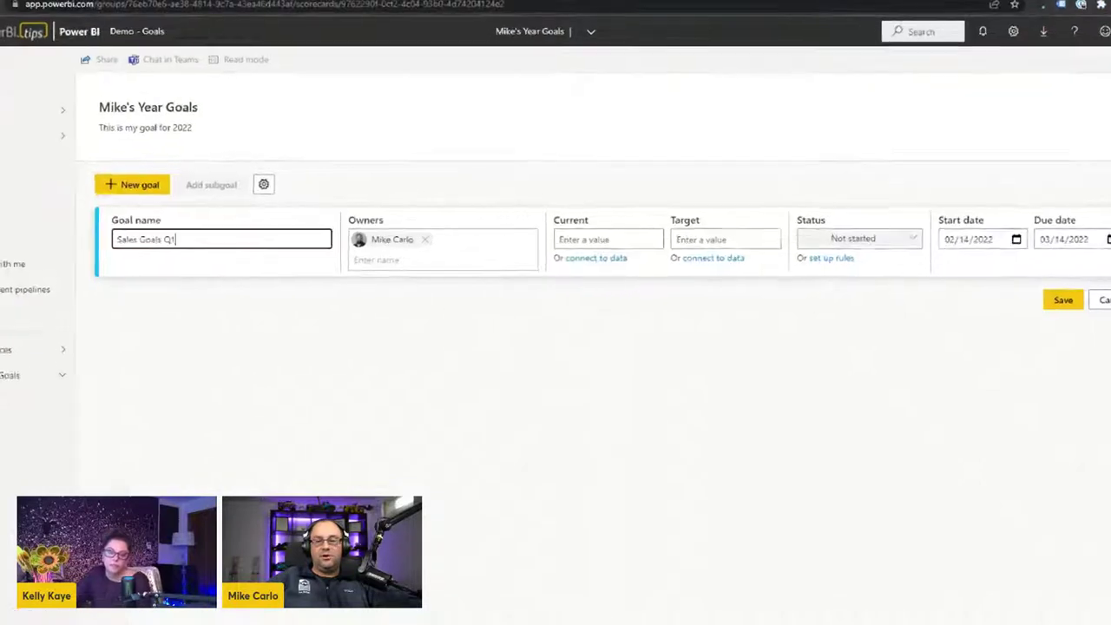
{"action": "left_click_drag", "start_coordinate": [274, 170], "coordinate": [746, 320]}
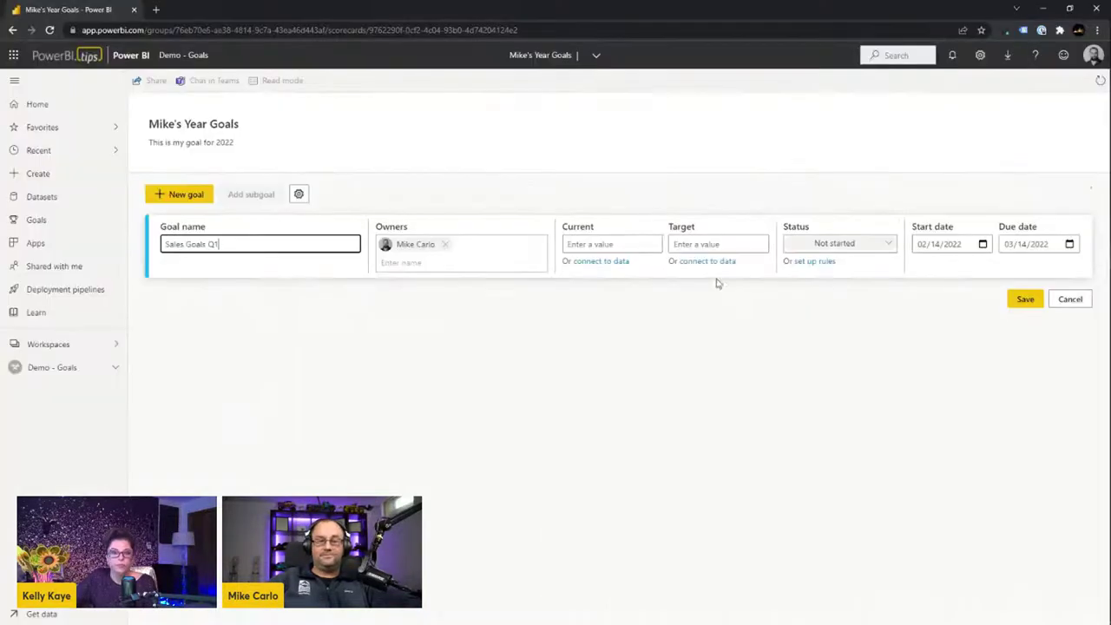
- Enter 1000 as the current value of the Sales Goals Q1 goal
{"action": "left_click", "coordinate": [441, 235]}
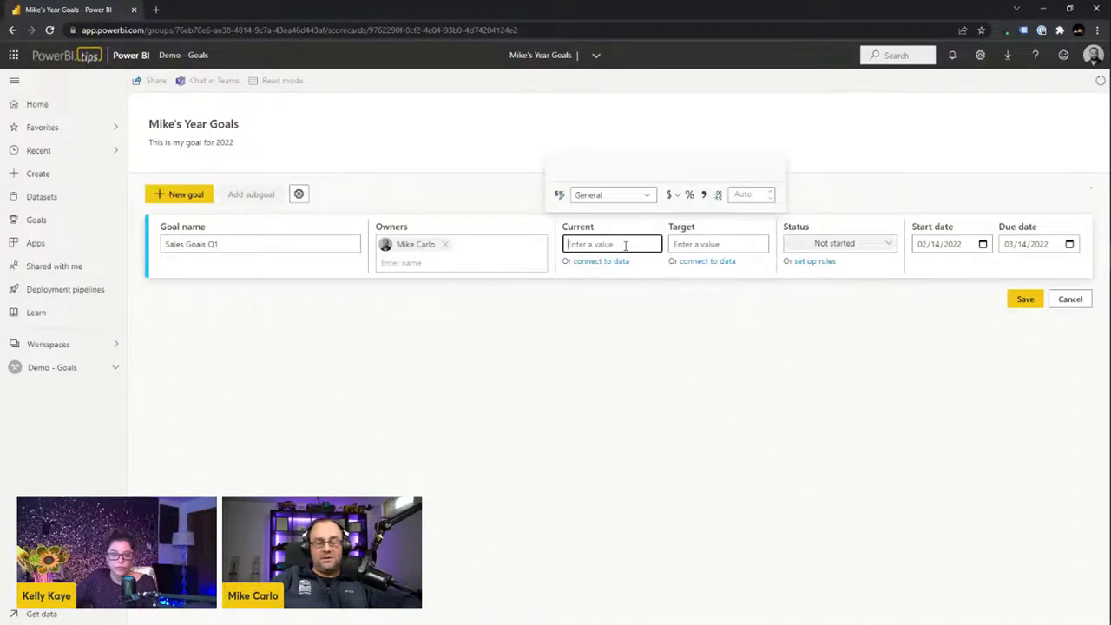
{"action": "type", "text": "1000"}
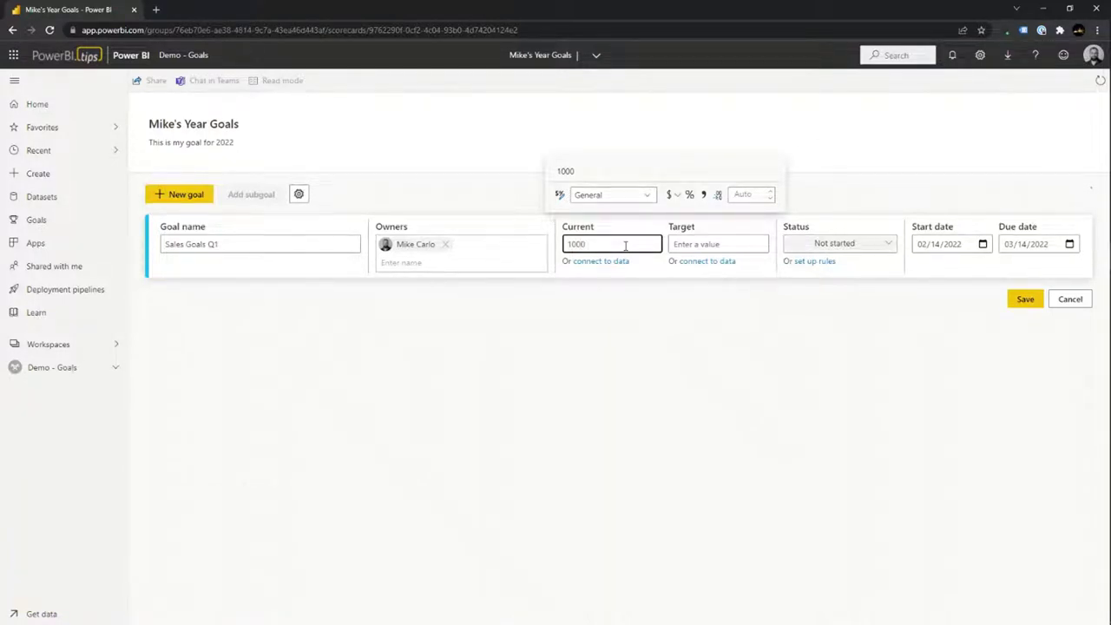
{"action": "left_click", "coordinate": [617, 333]}
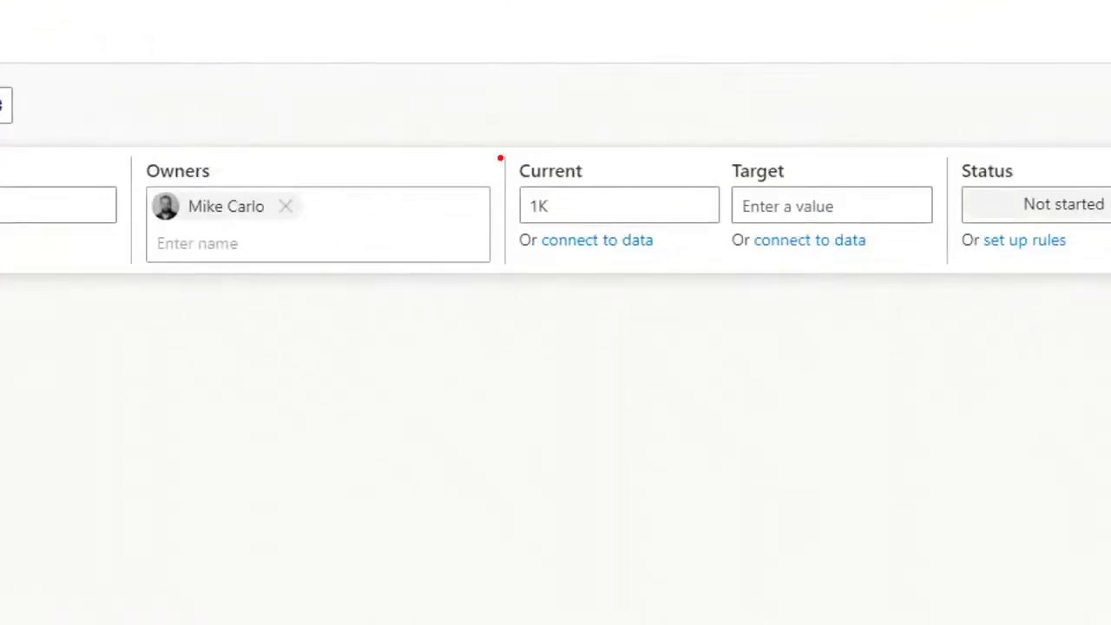
{"action": "left_click_drag", "start_coordinate": [499, 155], "coordinate": [610, 253]}
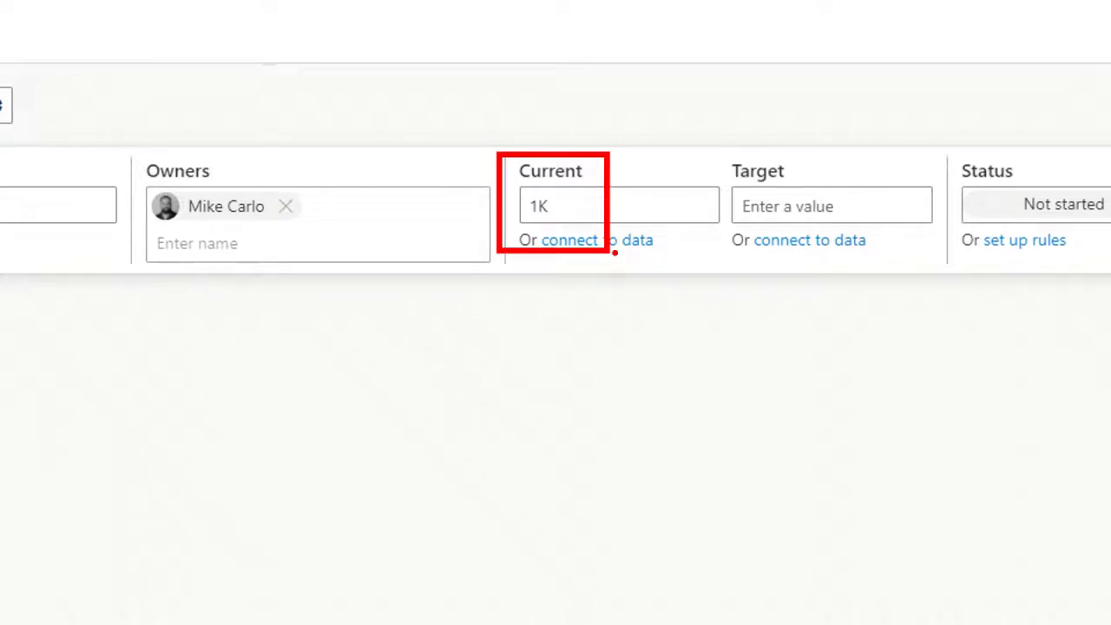
- Set the Sales Goals Q1 goal's current value to 100 and its target value to 200
{"action": "left_click", "coordinate": [592, 245]}
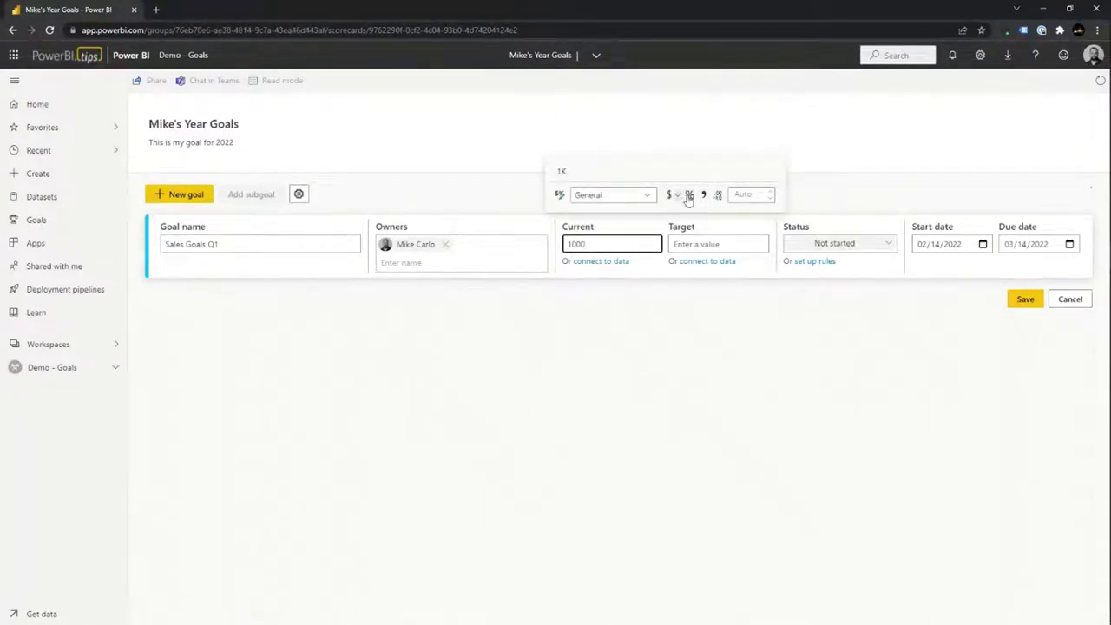
{"action": "double_click", "coordinate": [592, 244]}
{"action": "type", "text": "100"}
{"action": "left_click", "coordinate": [696, 246]}
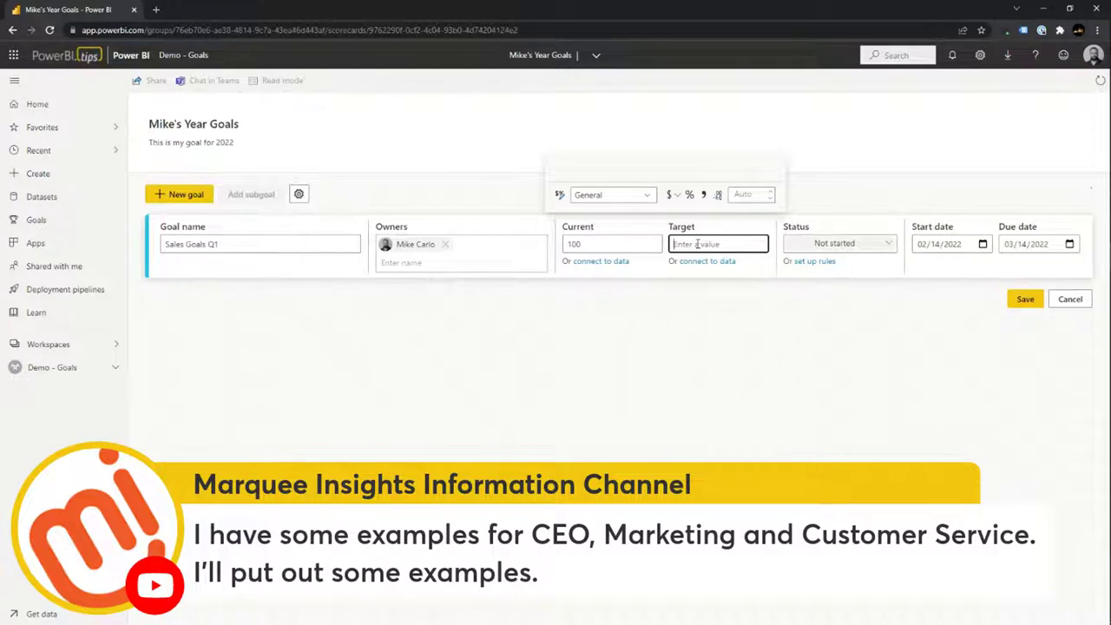
{"action": "type", "text": "200"}
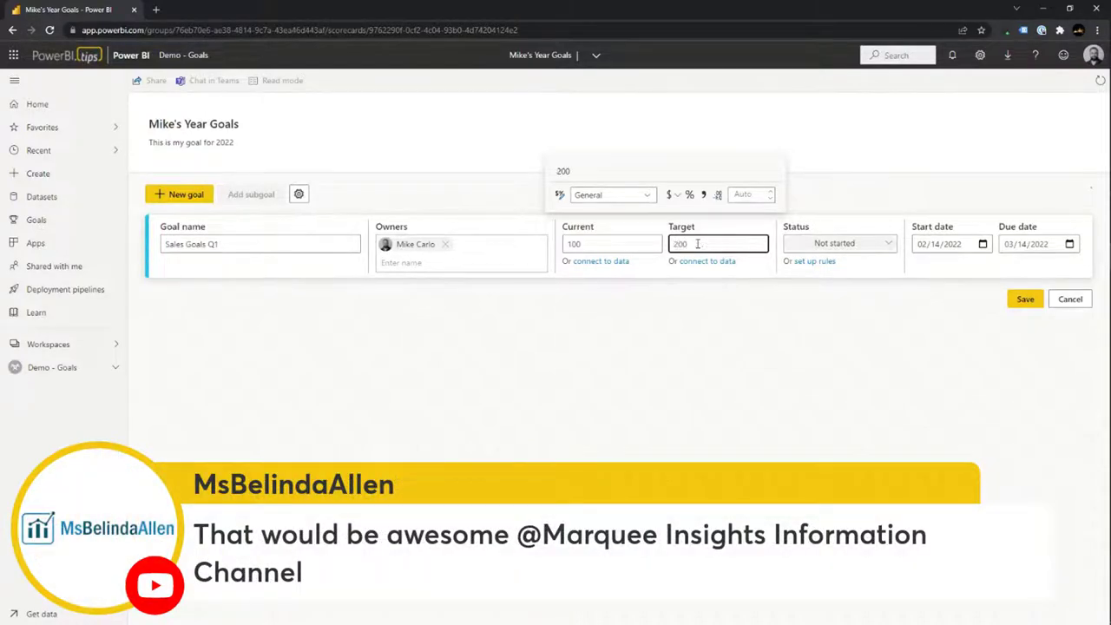
{"action": "left_click", "coordinate": [698, 336]}
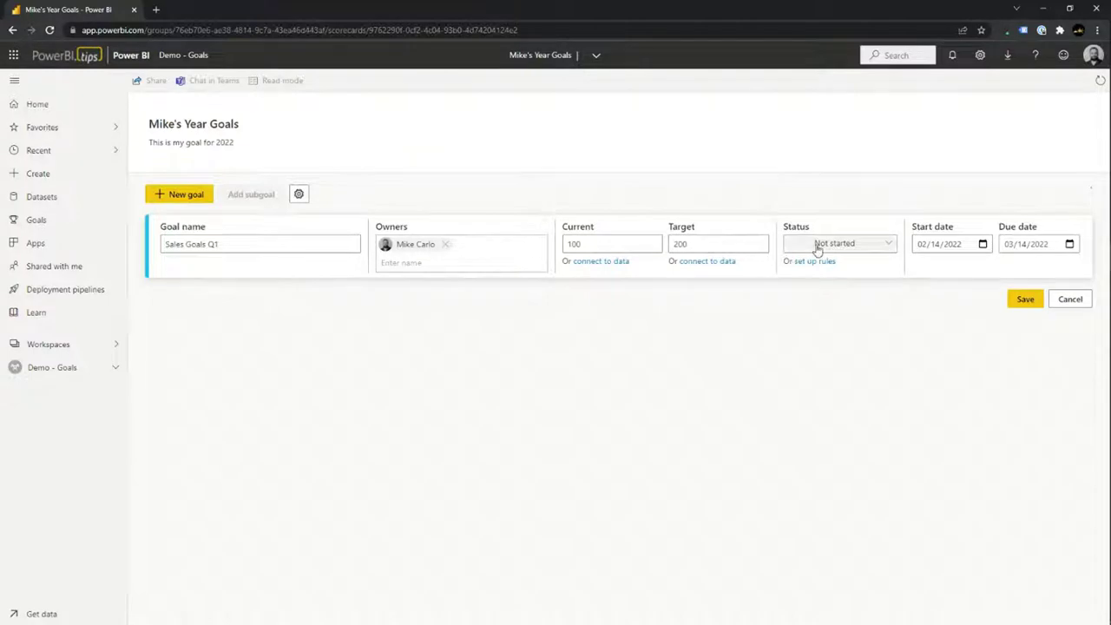
- Set the goal's status to On track and its due date to 03/31/2022, and save the goal
{"action": "left_click", "coordinate": [856, 246]}
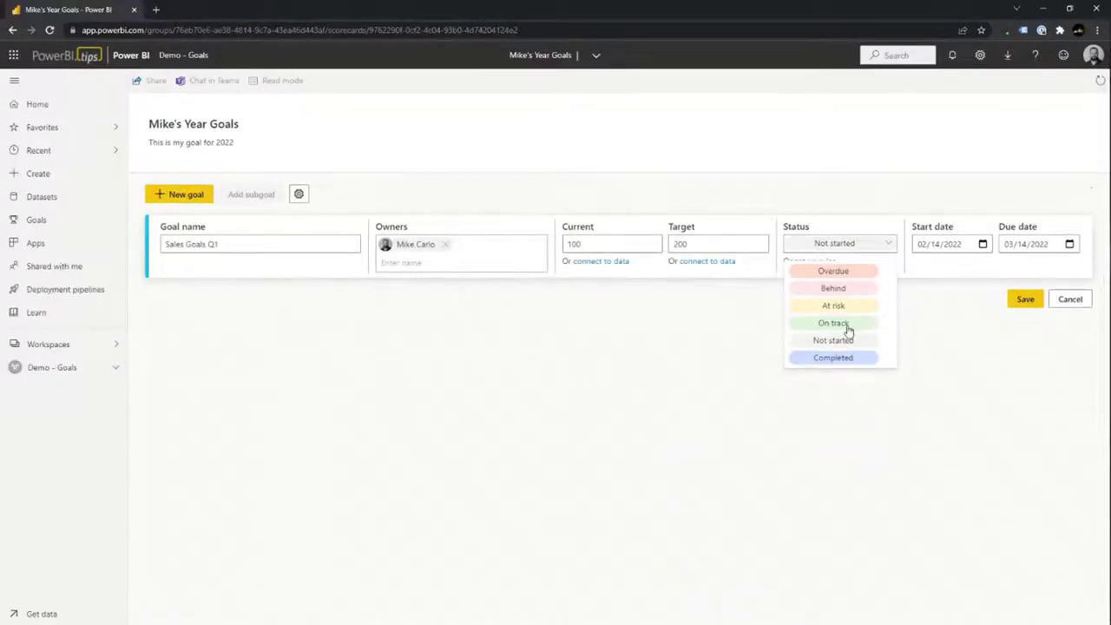
{"action": "left_click", "coordinate": [842, 327]}
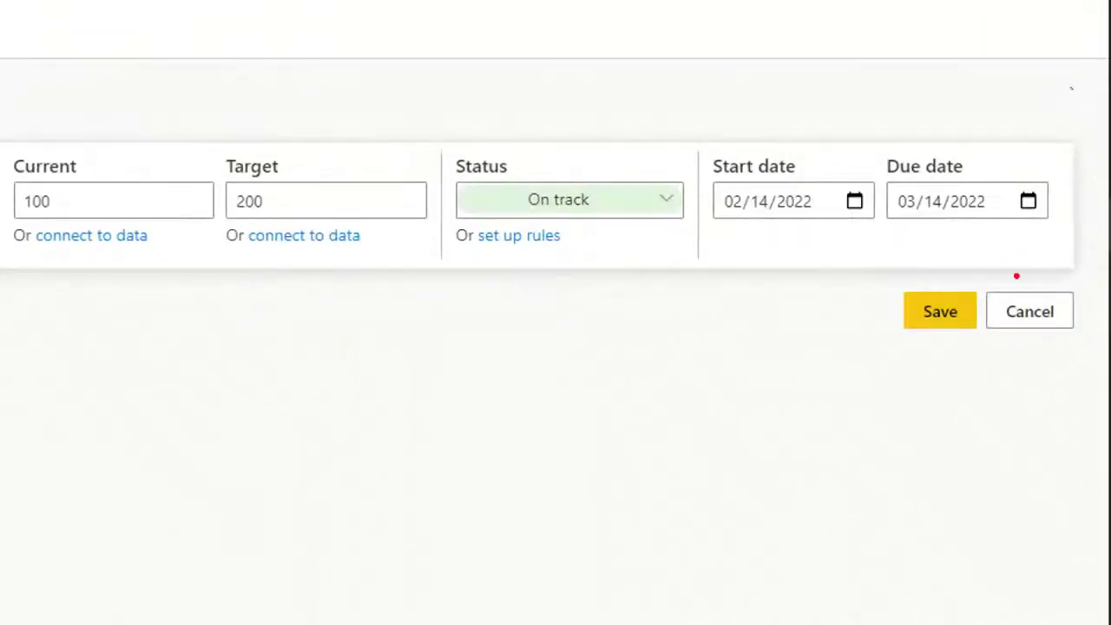
{"action": "left_click", "coordinate": [1035, 208]}
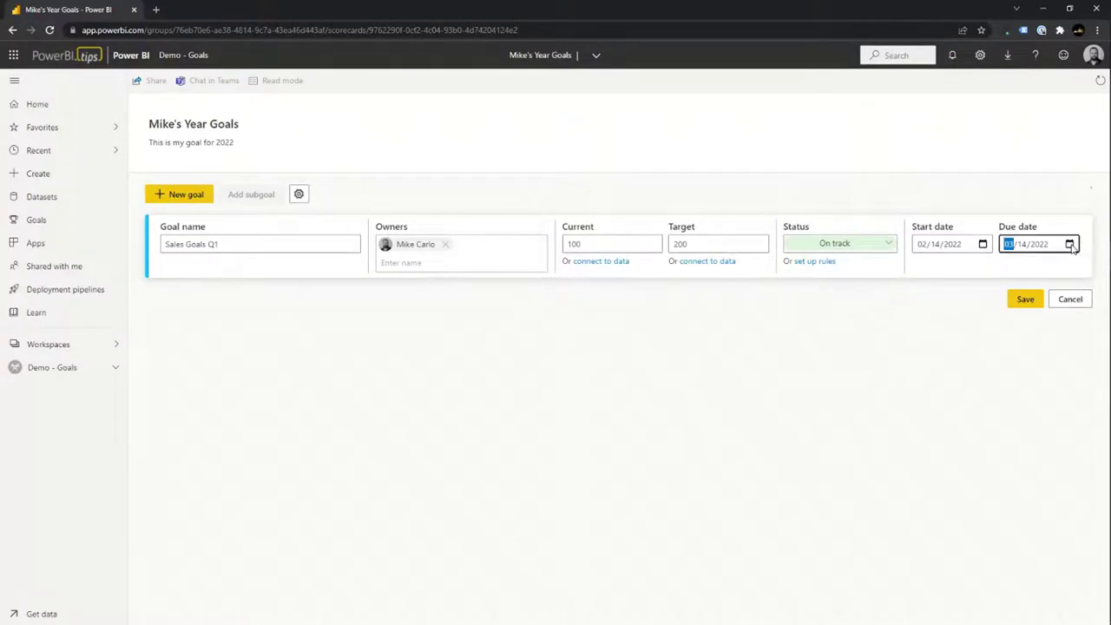
{"action": "left_click", "coordinate": [1072, 245]}
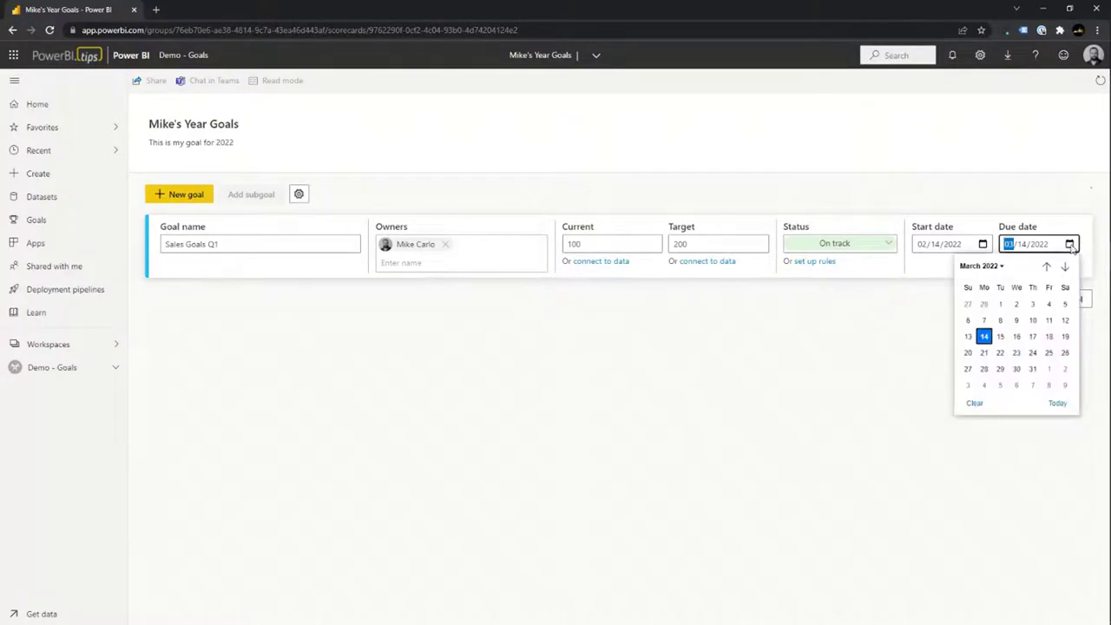
{"action": "left_click", "coordinate": [1033, 369]}
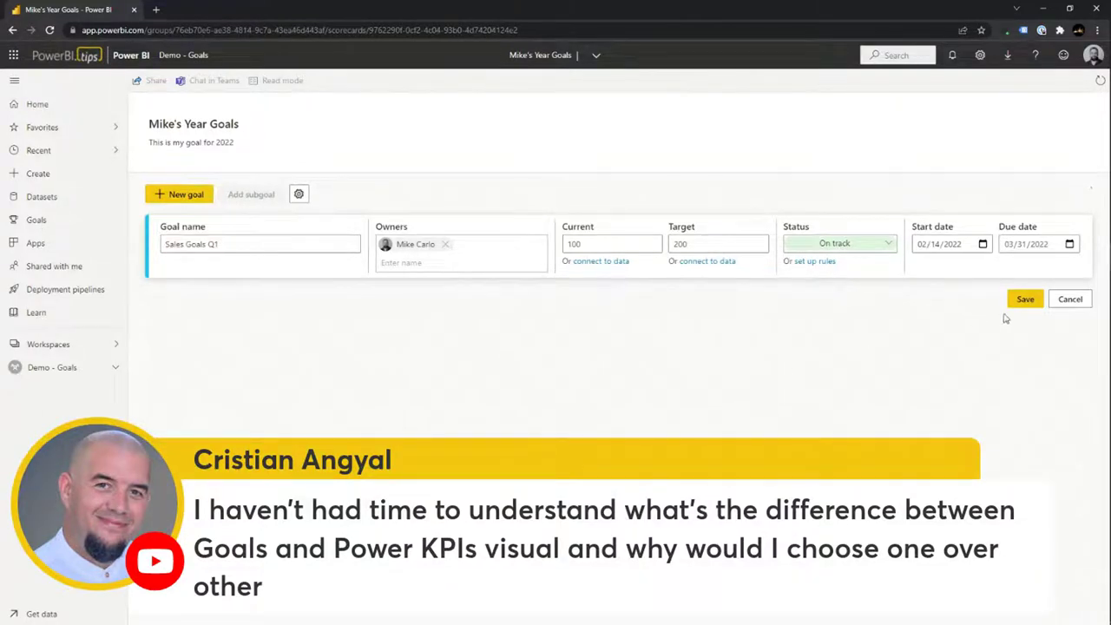
{"action": "left_click", "coordinate": [1026, 298]}
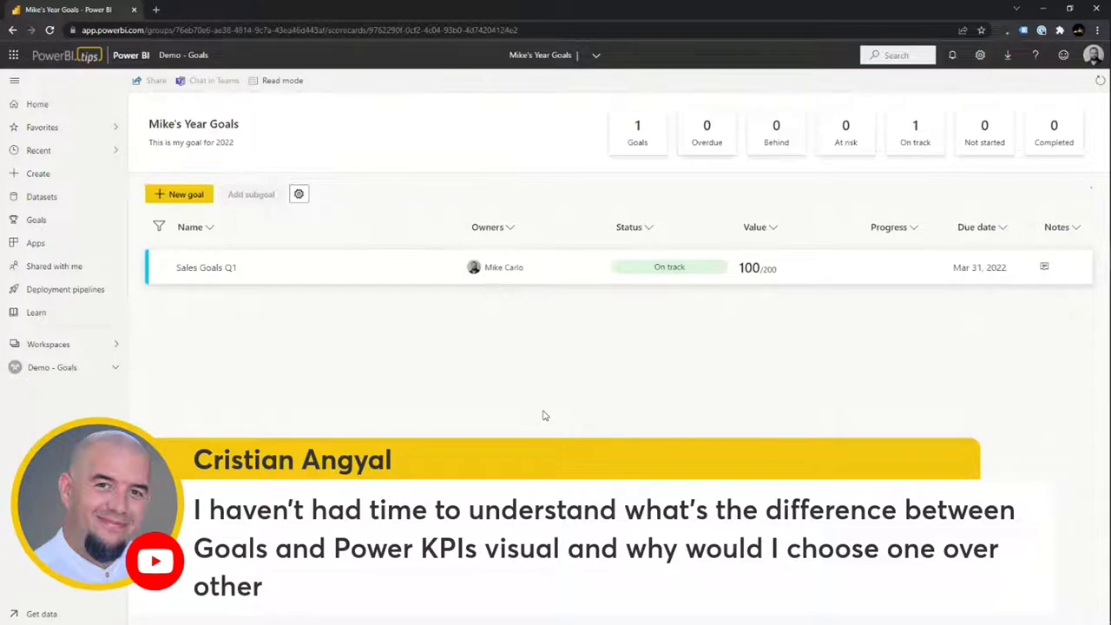
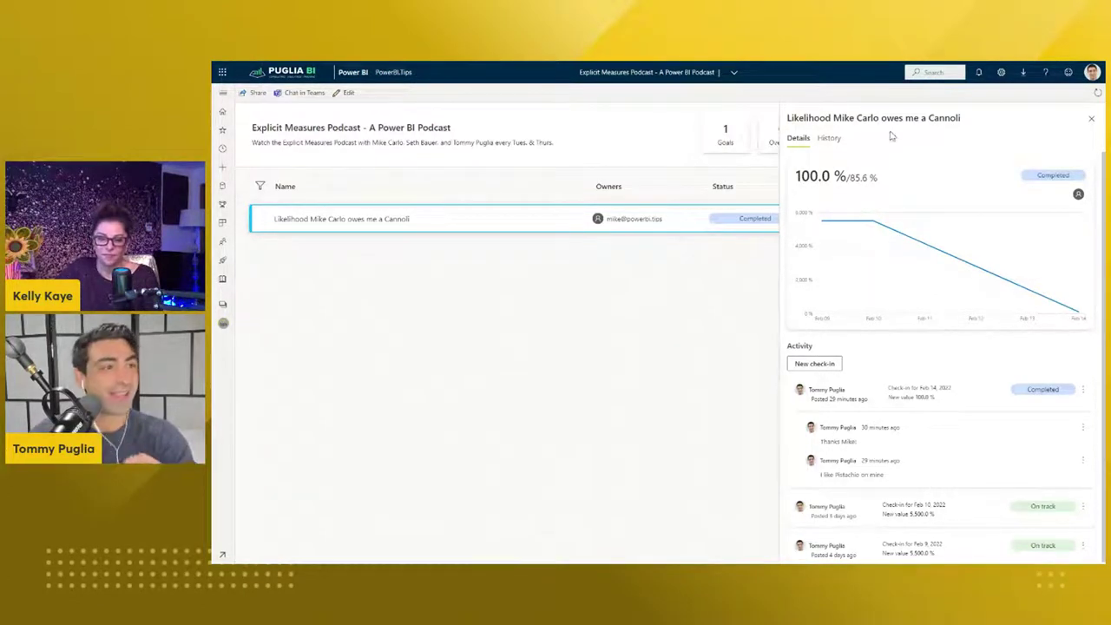
- Close the goal details, switch the Explicit Measures Podcast scorecard to editing, and start a new goal named "Card Demo - Revenue YtD"
{"action": "left_click", "coordinate": [1089, 120]}
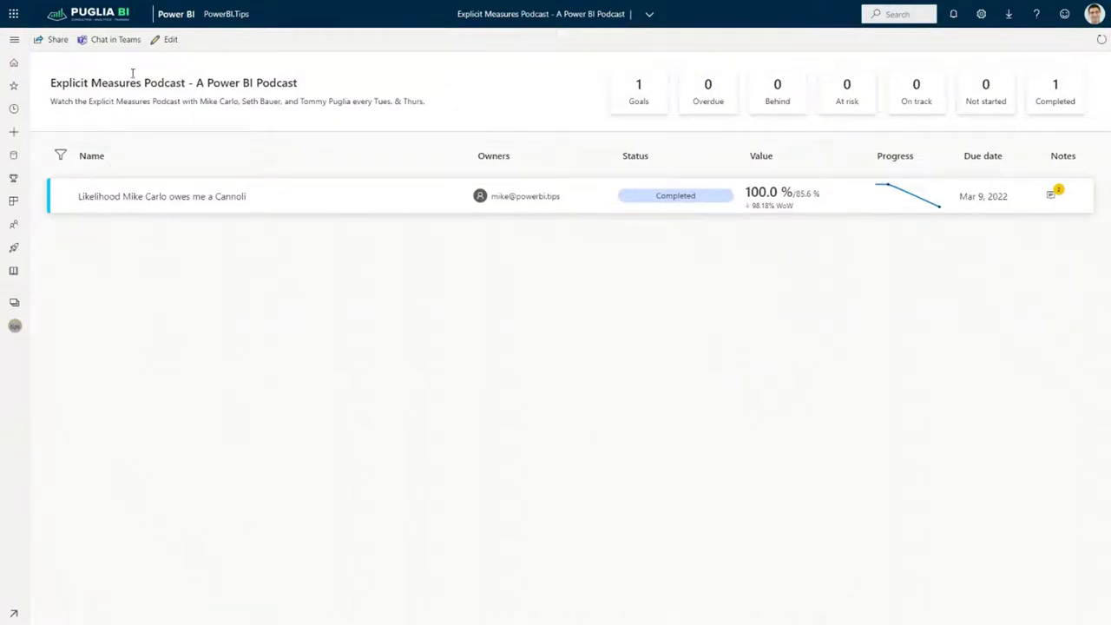
{"action": "left_click", "coordinate": [168, 40]}
{"action": "left_click", "coordinate": [86, 154]}
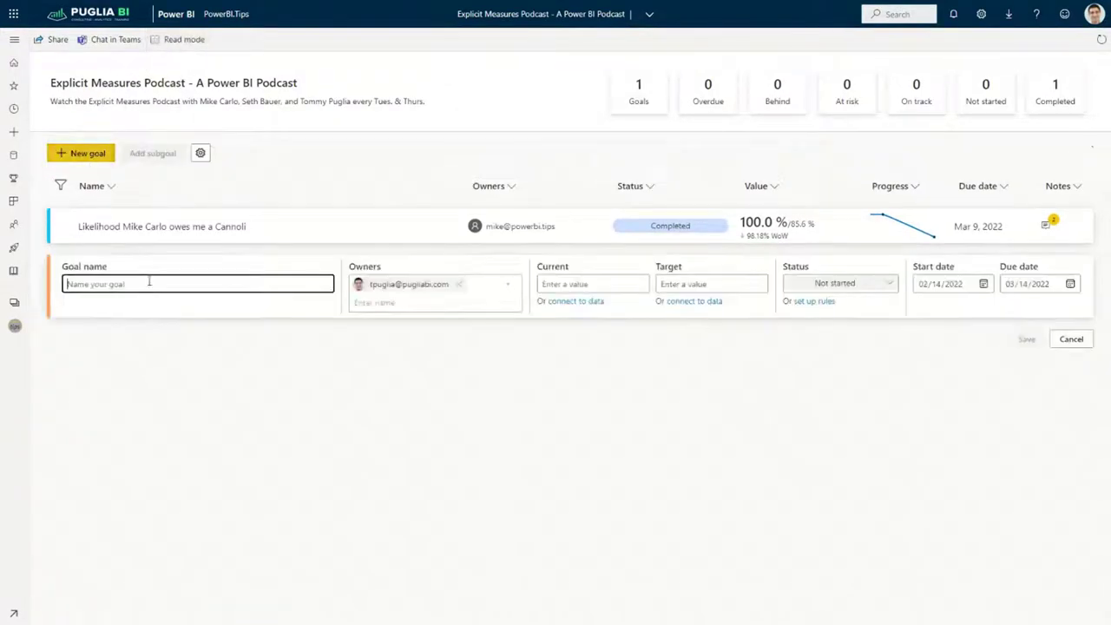
{"action": "type", "text": "Clrd Demo"}
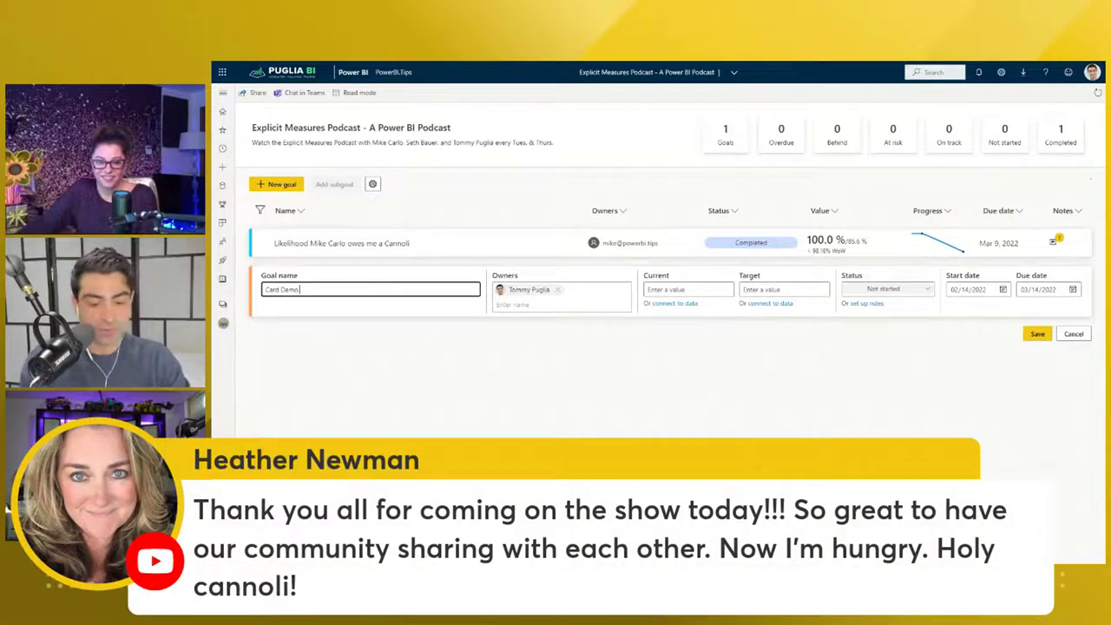
{"action": "type", "text": "- Revenue T"}
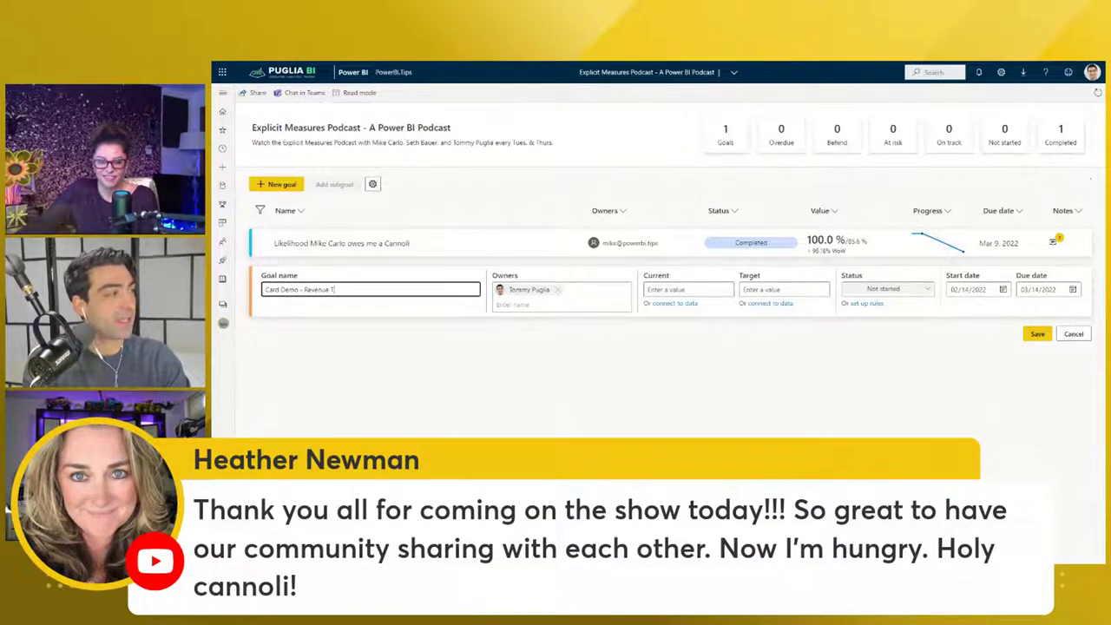
{"action": "type", "text": "TD"}
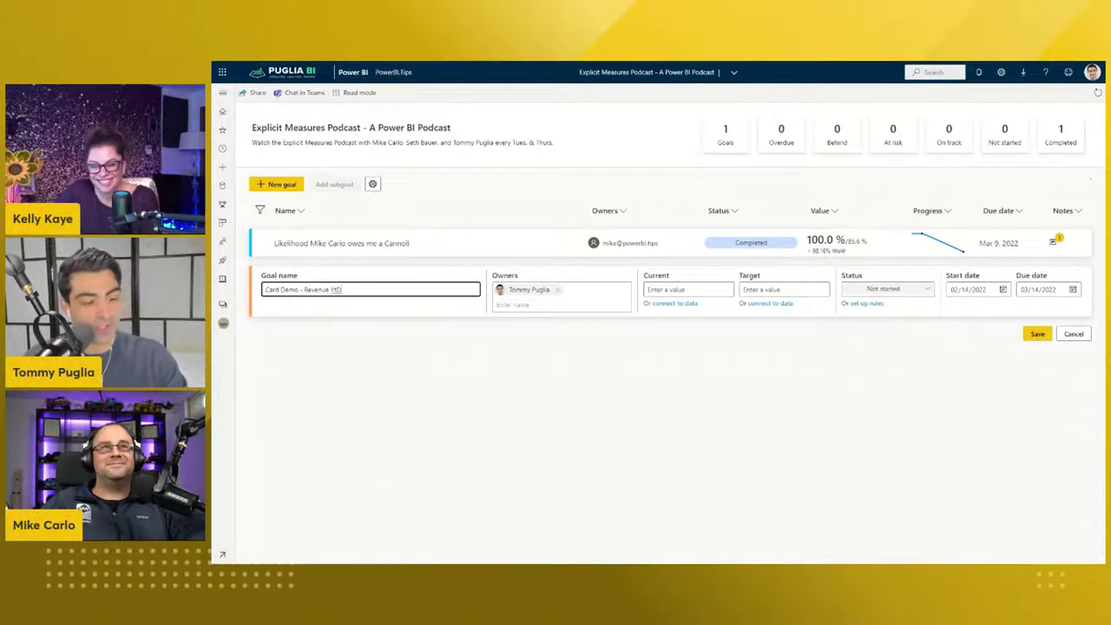
{"action": "key", "text": "Tab"}
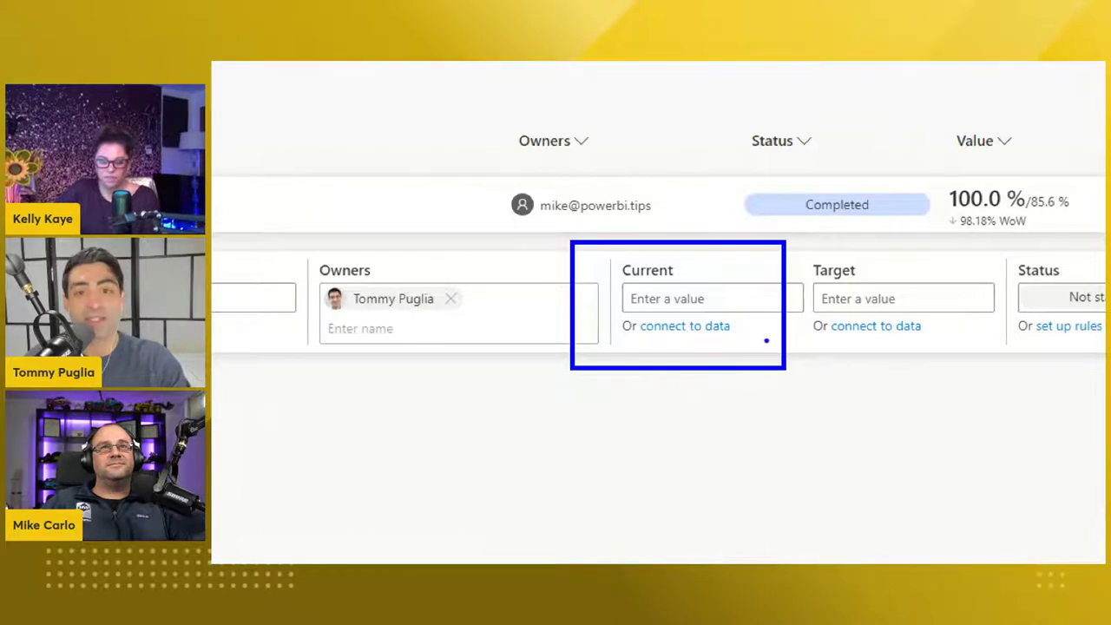
- Connect the goal's current value to the Revenue YtD YoY card on the Summary page of the favorite VanArsdel_Goals report
{"action": "left_click", "coordinate": [685, 325]}
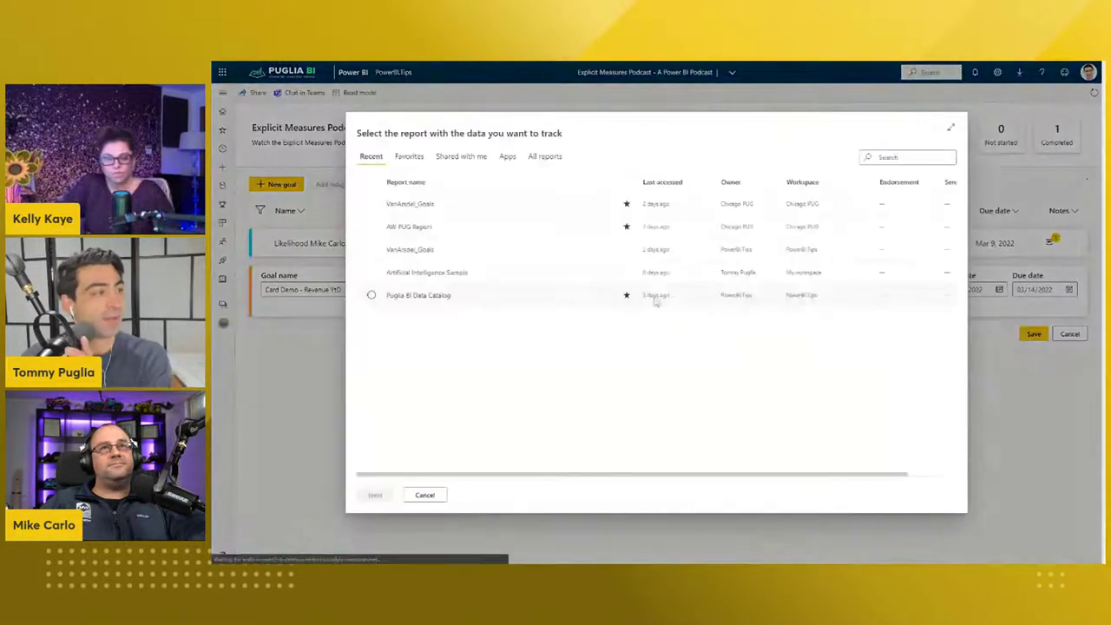
{"action": "left_click", "coordinate": [508, 158]}
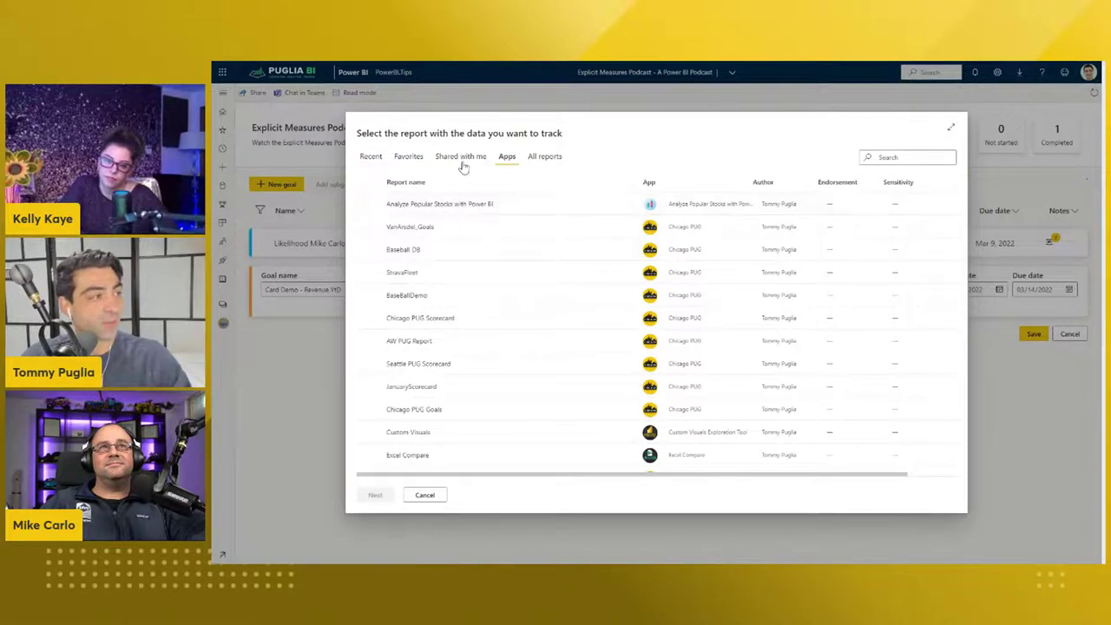
{"action": "left_click", "coordinate": [461, 158]}
{"action": "left_click", "coordinate": [409, 157]}
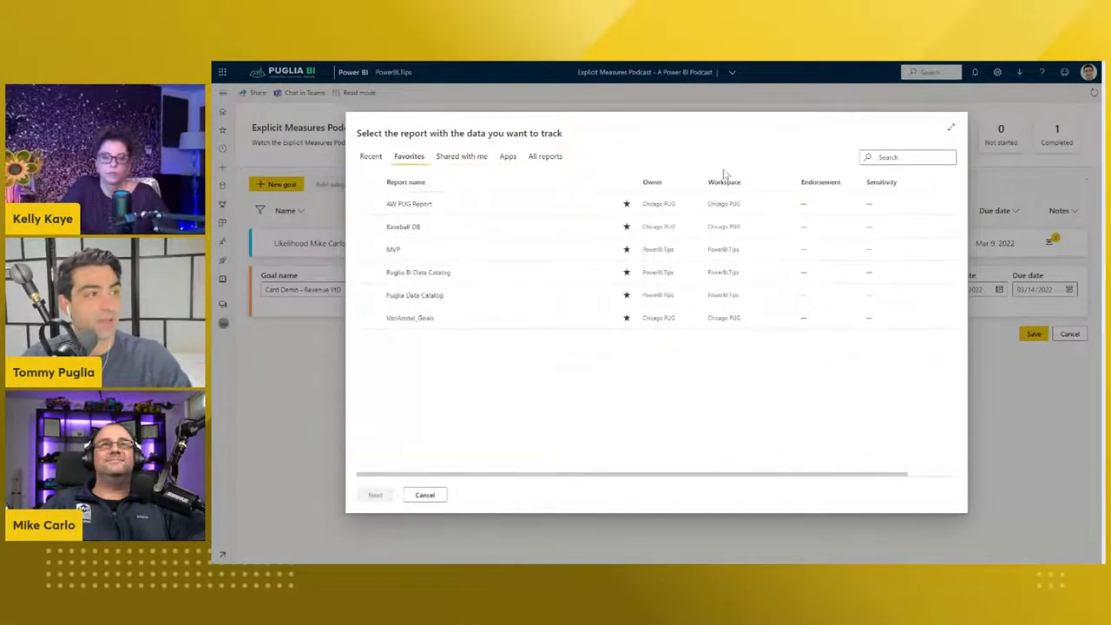
{"action": "left_click", "coordinate": [952, 128]}
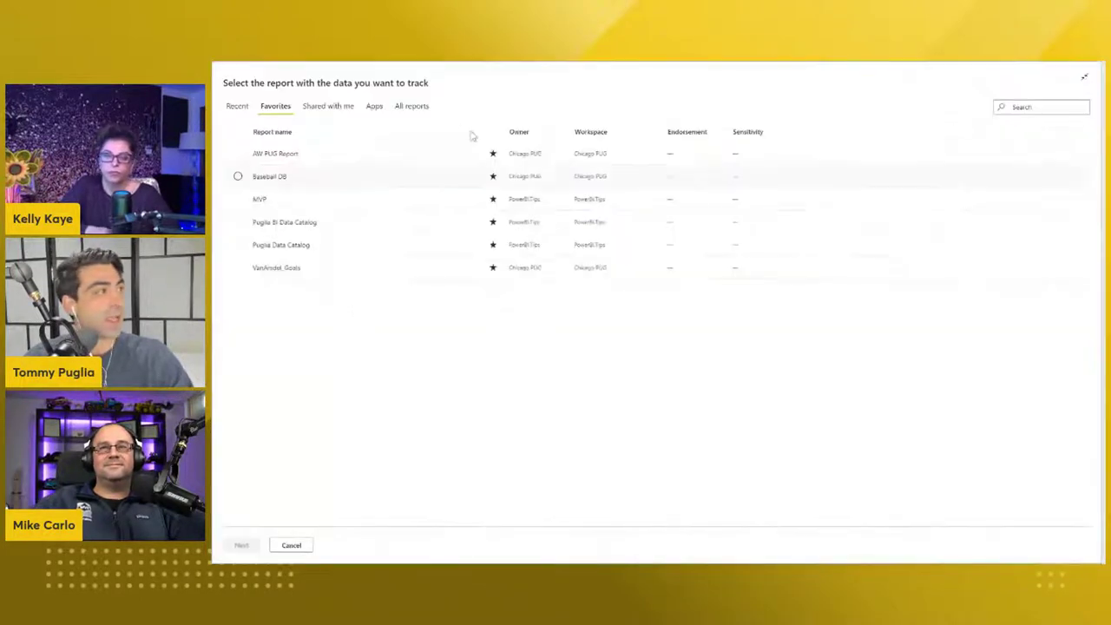
{"action": "left_click", "coordinate": [294, 270]}
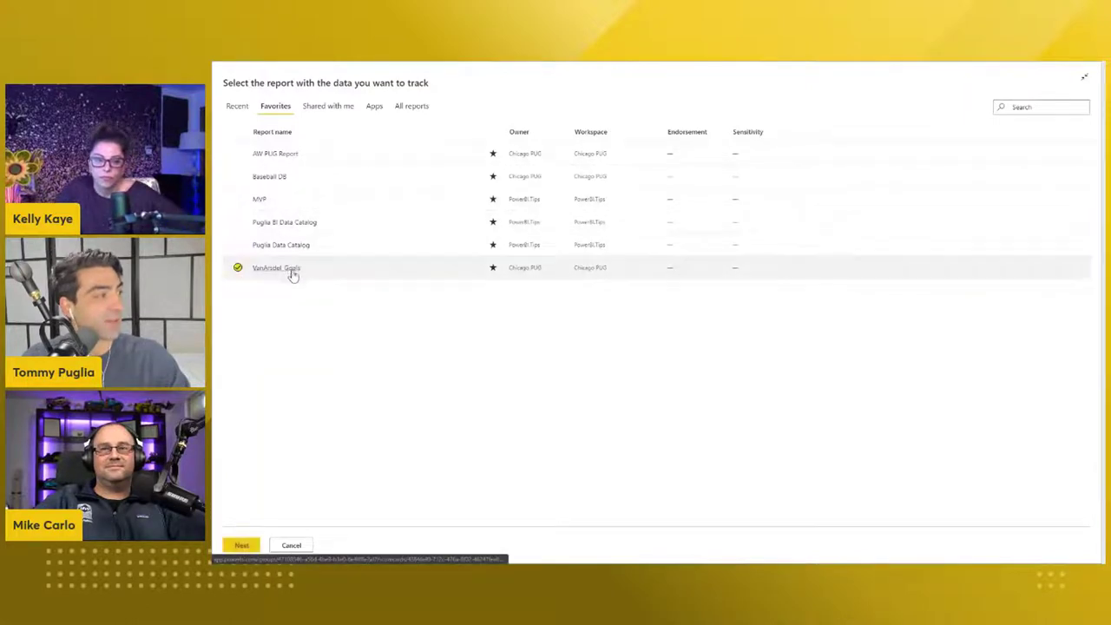
{"action": "left_click", "coordinate": [246, 545]}
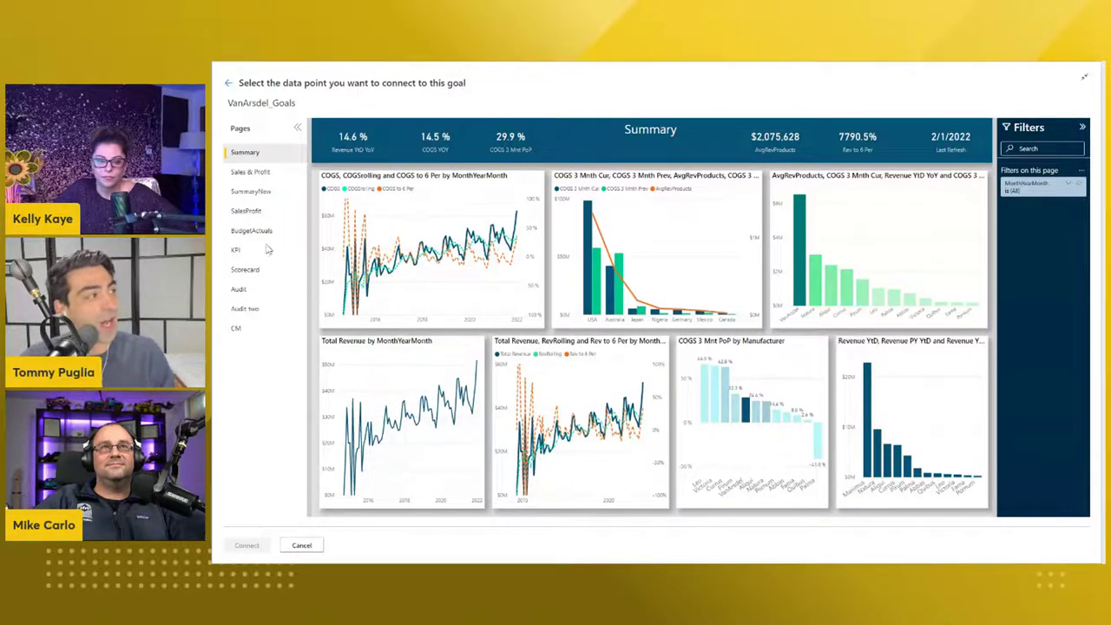
{"action": "left_click", "coordinate": [354, 139]}
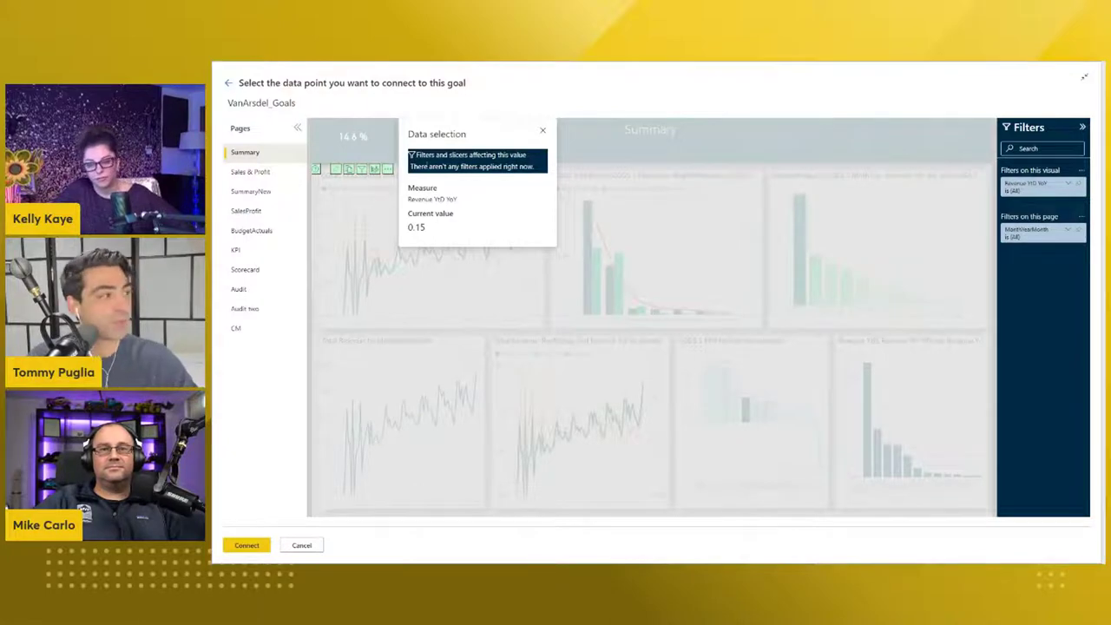
{"action": "left_click", "coordinate": [258, 545]}
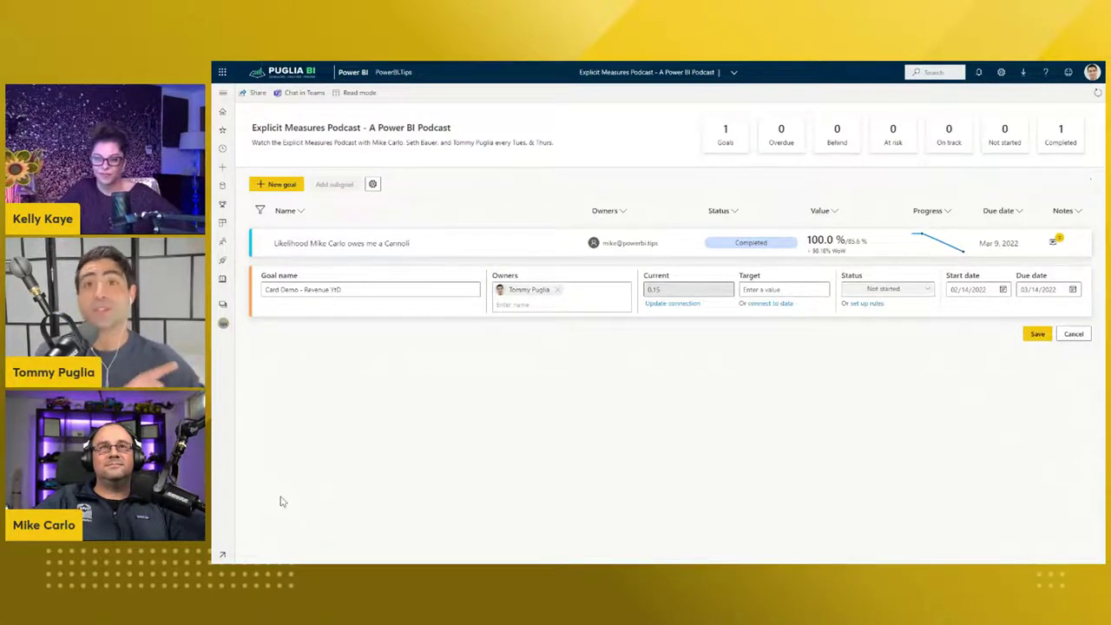
- Set the goal's target to 0.14, format its values as percentages, and save the goal
{"action": "left_click", "coordinate": [770, 288]}
{"action": "type", "text": "0"}
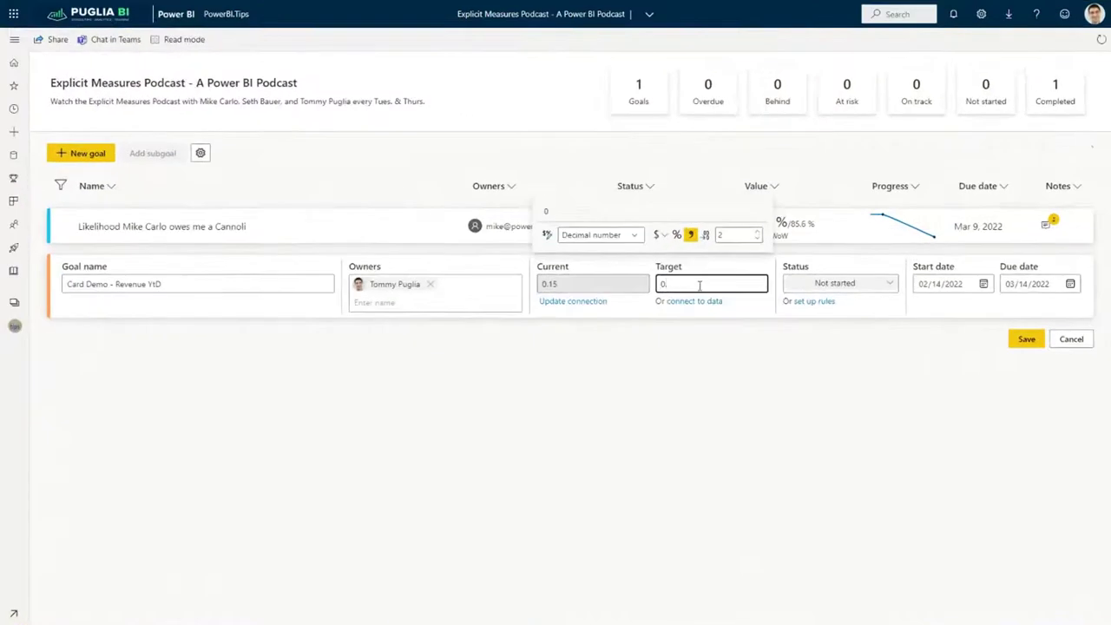
{"action": "type", "text": ".14"}
{"action": "left_click", "coordinate": [682, 237]}
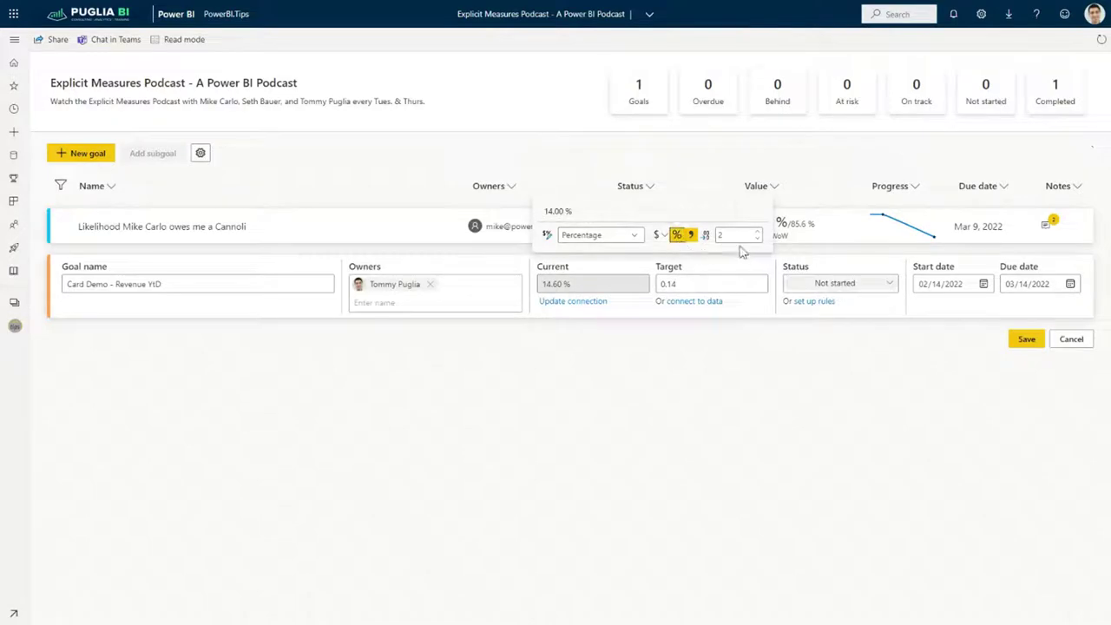
{"action": "left_click", "coordinate": [1015, 343]}
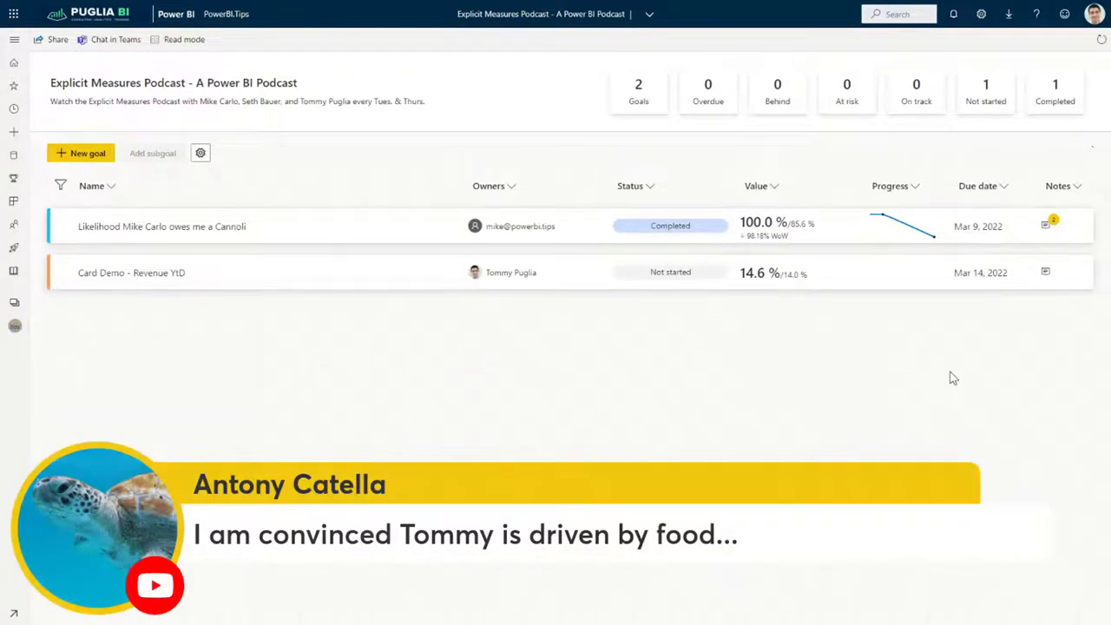
- Start a new goal in the scorecard and name it "Bar - 3 Months"
{"action": "left_click", "coordinate": [85, 156]}
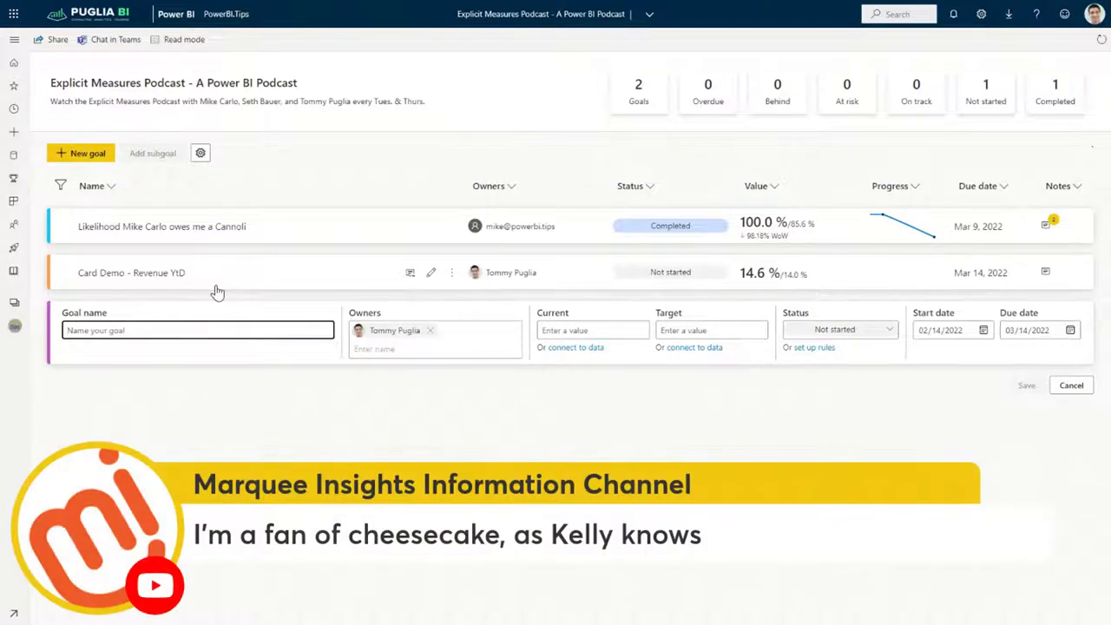
{"action": "type", "text": "Bar"}
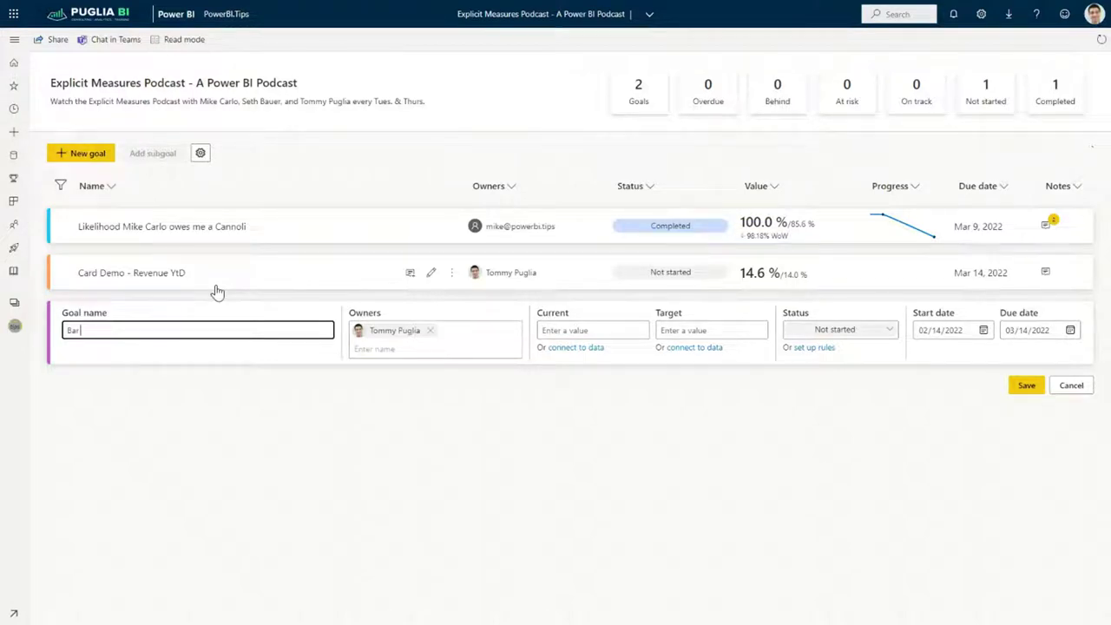
{"action": "type", "text": "- #"}
{"action": "key", "text": "BackSpace"}
{"action": "type", "text": "3 Months"}
- Begin connecting the goal's current value to data, choosing the favorite AW PUG Report in an enlarged report picker
{"action": "left_click", "coordinate": [593, 349]}
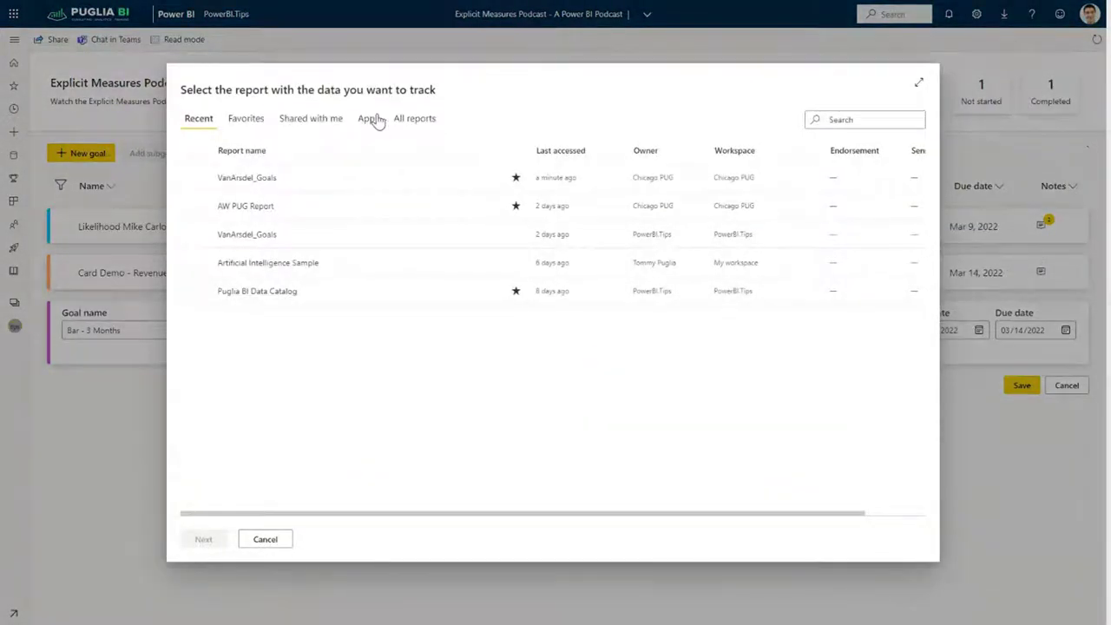
{"action": "left_click", "coordinate": [918, 83]}
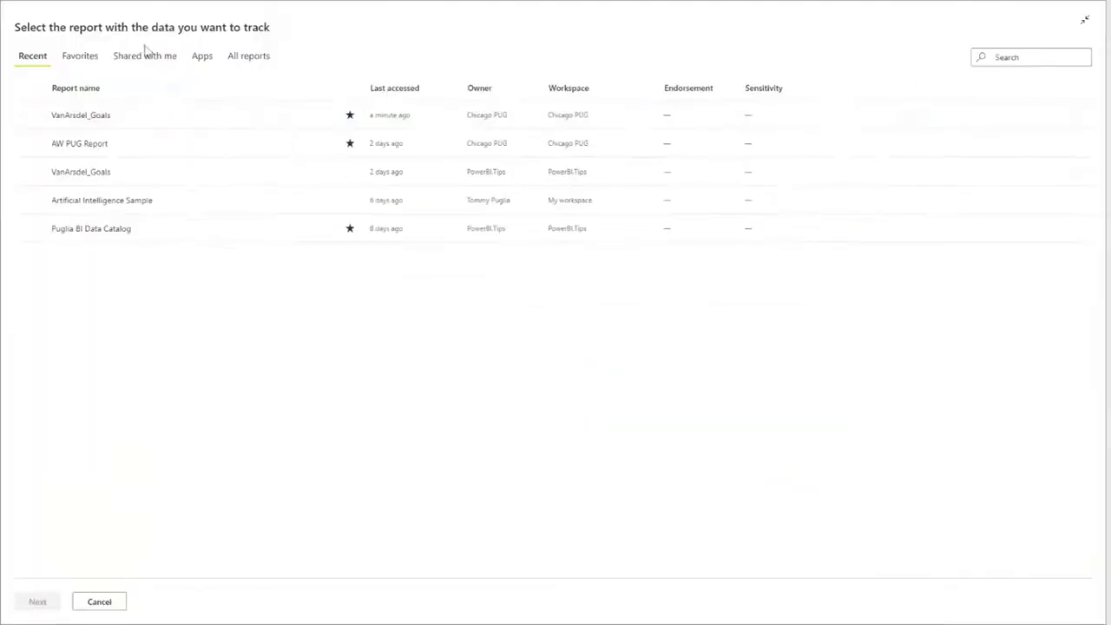
{"action": "left_click", "coordinate": [95, 62]}
{"action": "left_click", "coordinate": [83, 122]}
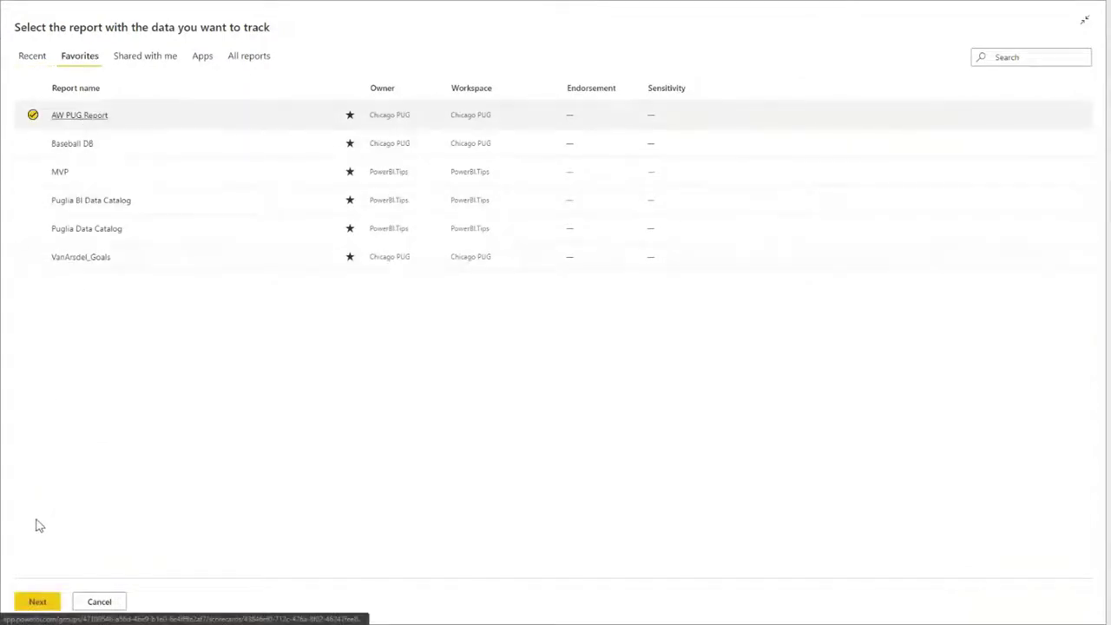
{"action": "left_click", "coordinate": [37, 601]}
{"action": "right_click", "coordinate": [38, 604]}
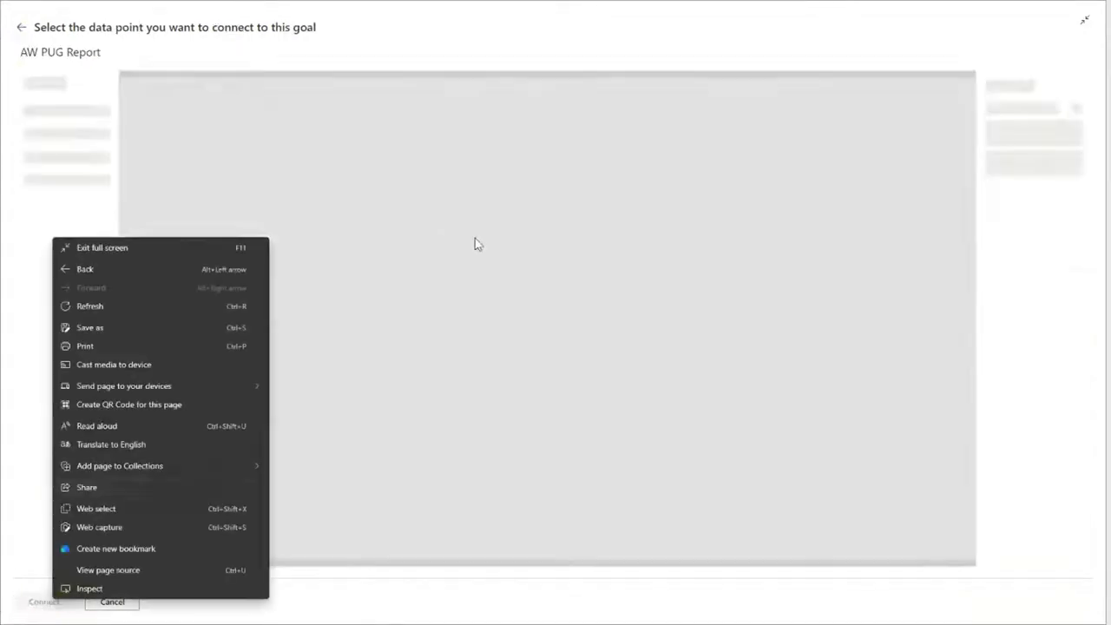
{"action": "left_click", "coordinate": [476, 244]}
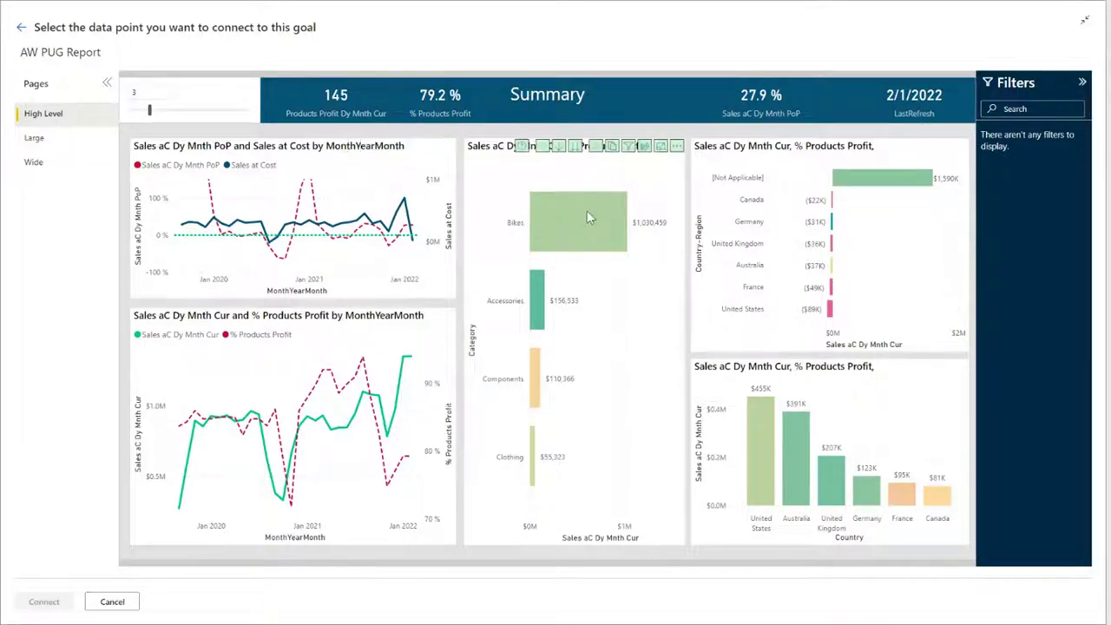
- Connect the current value to the Bikes bar in the category chart, using the % Products Profit measure
{"action": "mouse_move", "coordinate": [595, 220]}
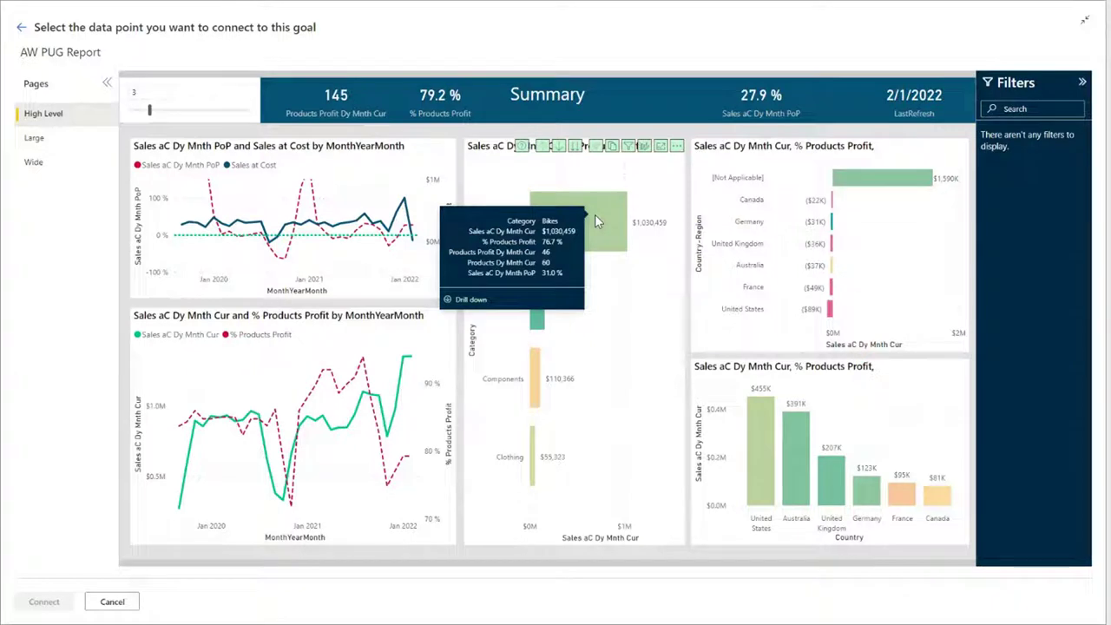
{"action": "left_click", "coordinate": [595, 214]}
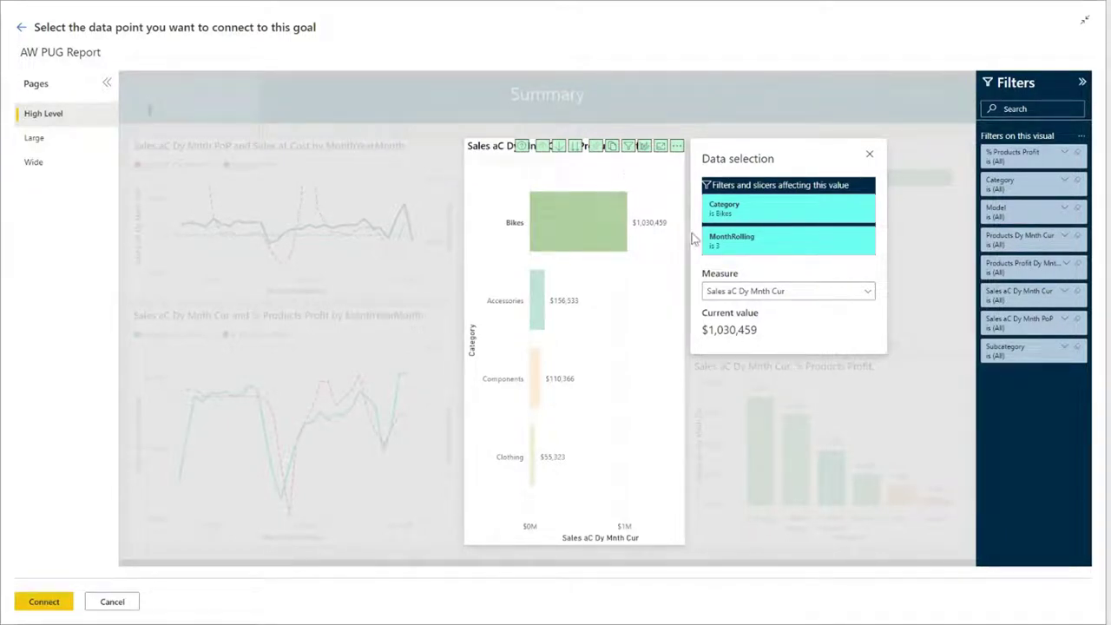
{"action": "left_click", "coordinate": [794, 292]}
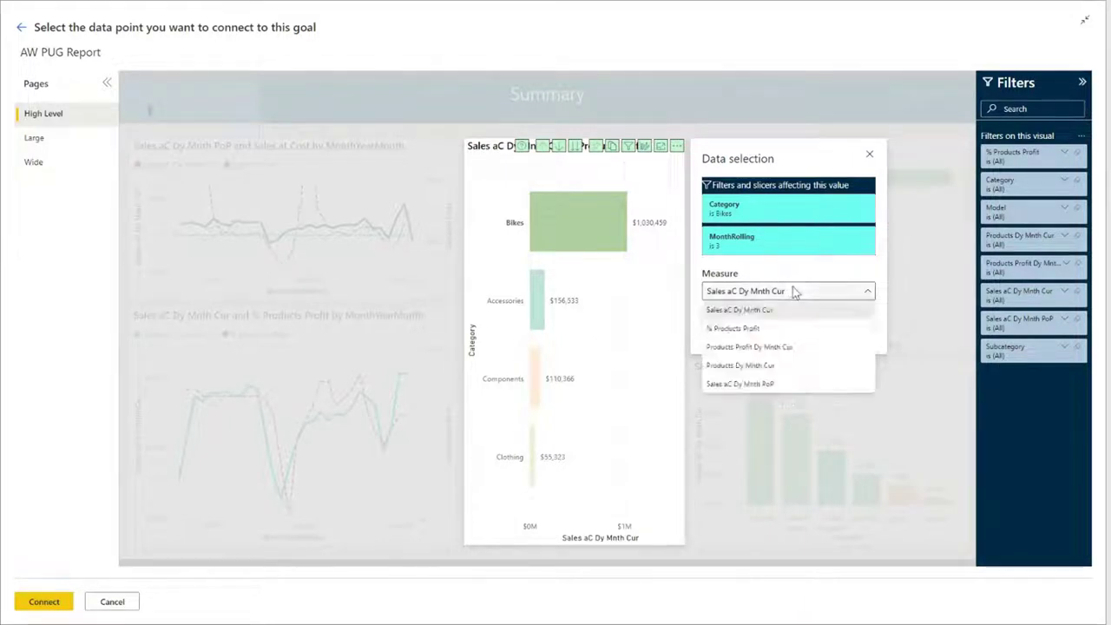
{"action": "left_click", "coordinate": [756, 329]}
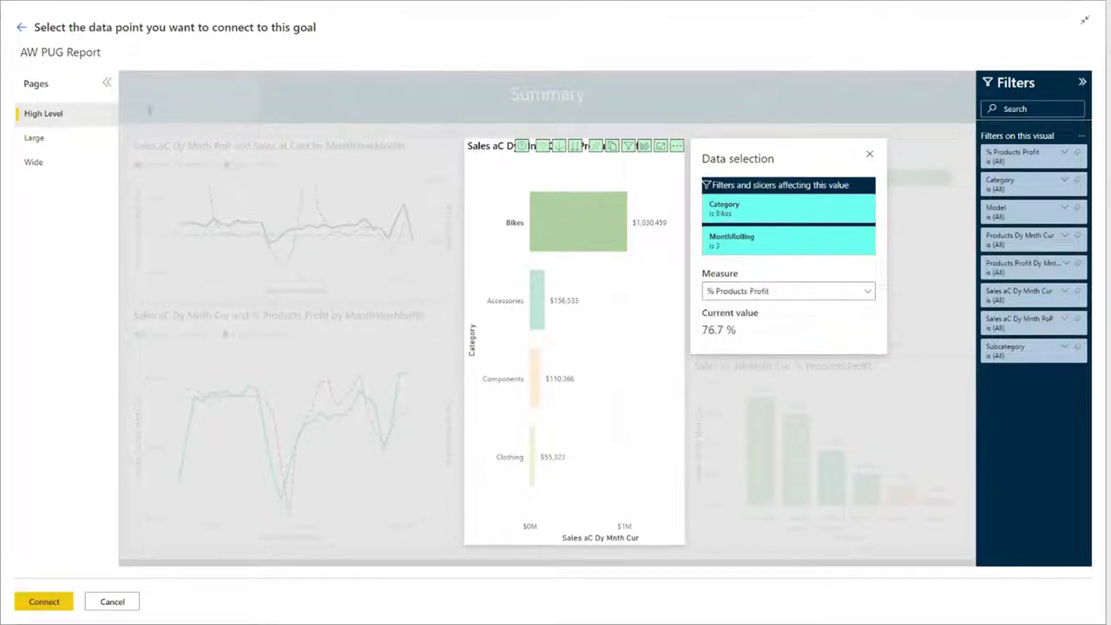
{"action": "left_click", "coordinate": [46, 602]}
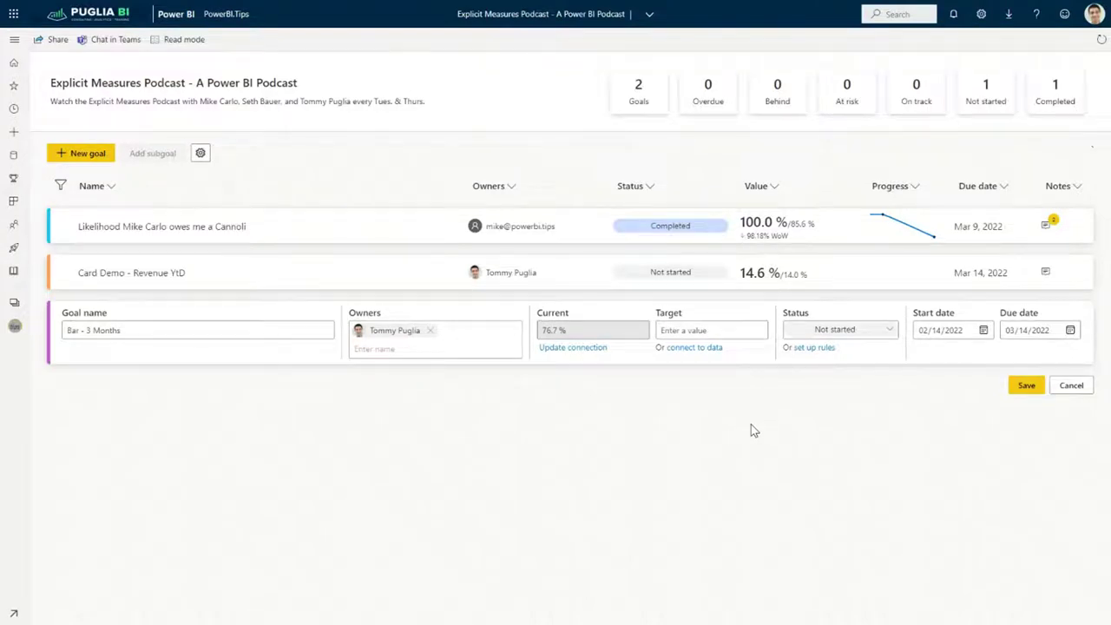
- Begin connecting the goal's target to the recent AW PUG Report and set the report's rolling-month slicer to 6
{"action": "left_click", "coordinate": [685, 348]}
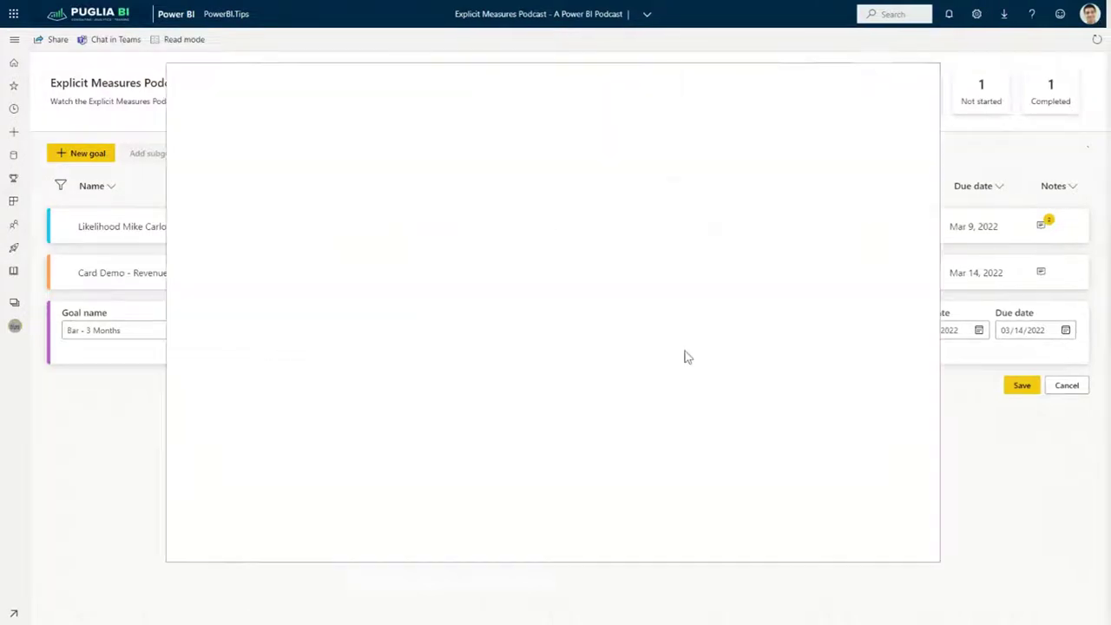
{"action": "left_click", "coordinate": [248, 179]}
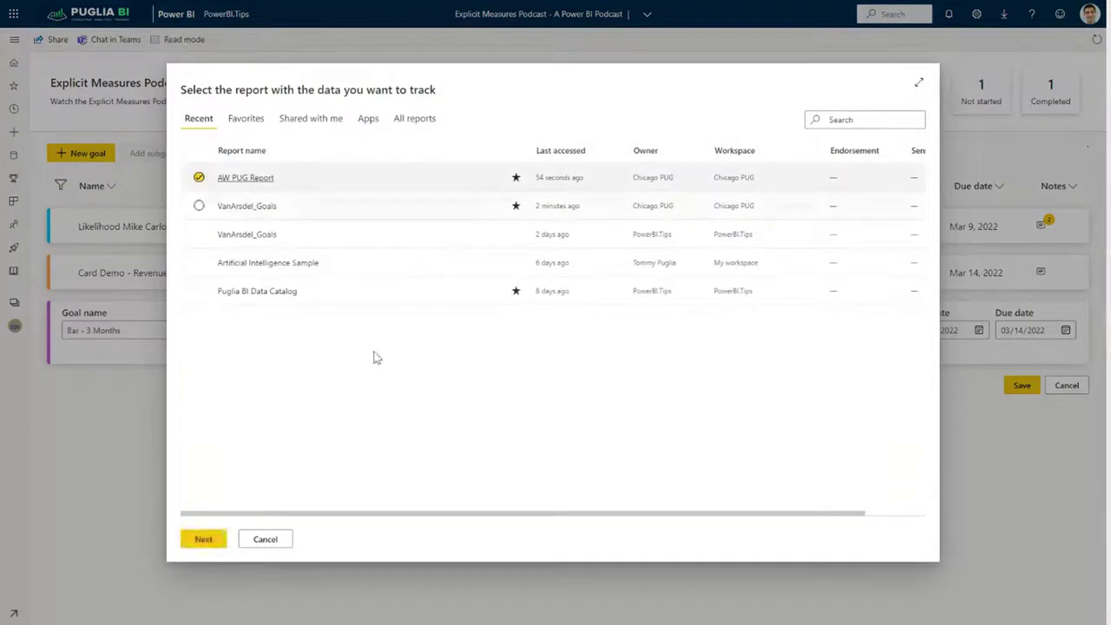
{"action": "left_click", "coordinate": [205, 539]}
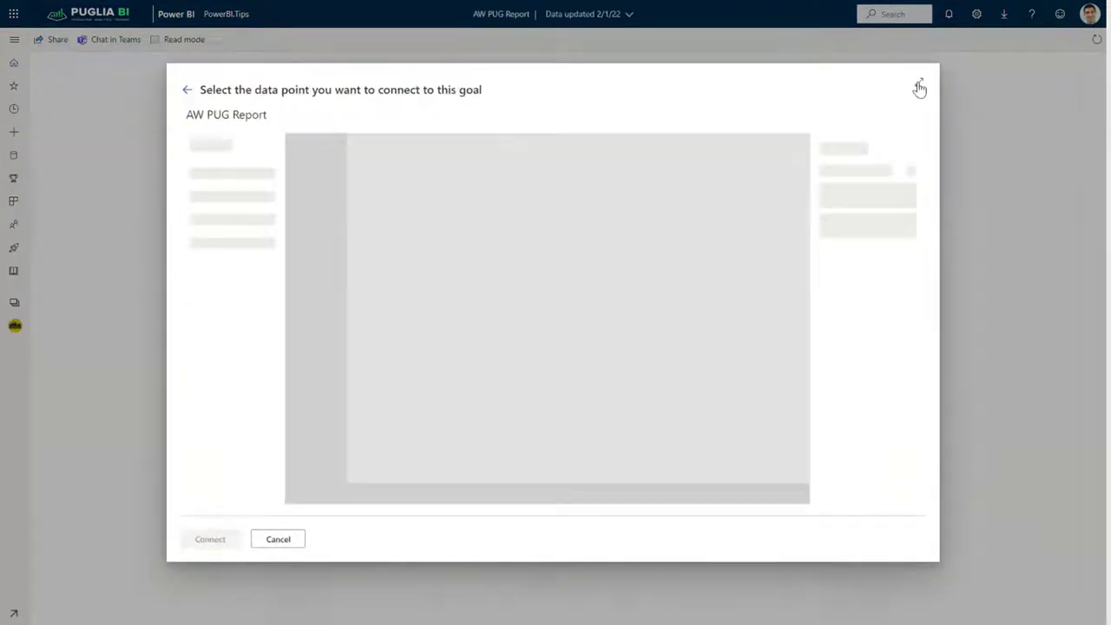
{"action": "left_click", "coordinate": [920, 87]}
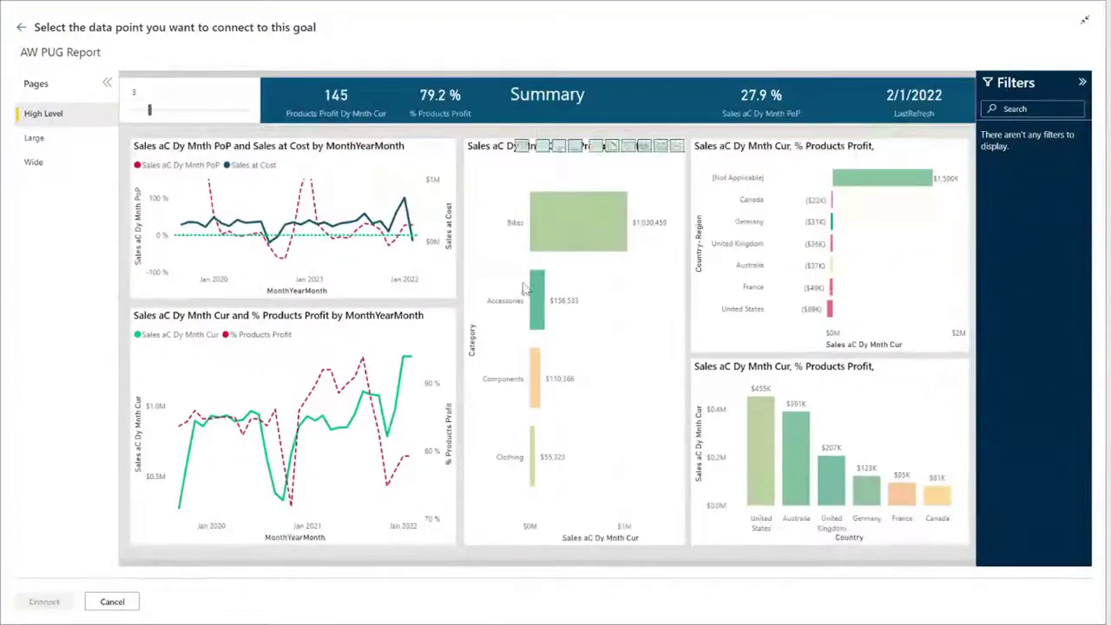
{"action": "left_click", "coordinate": [184, 111]}
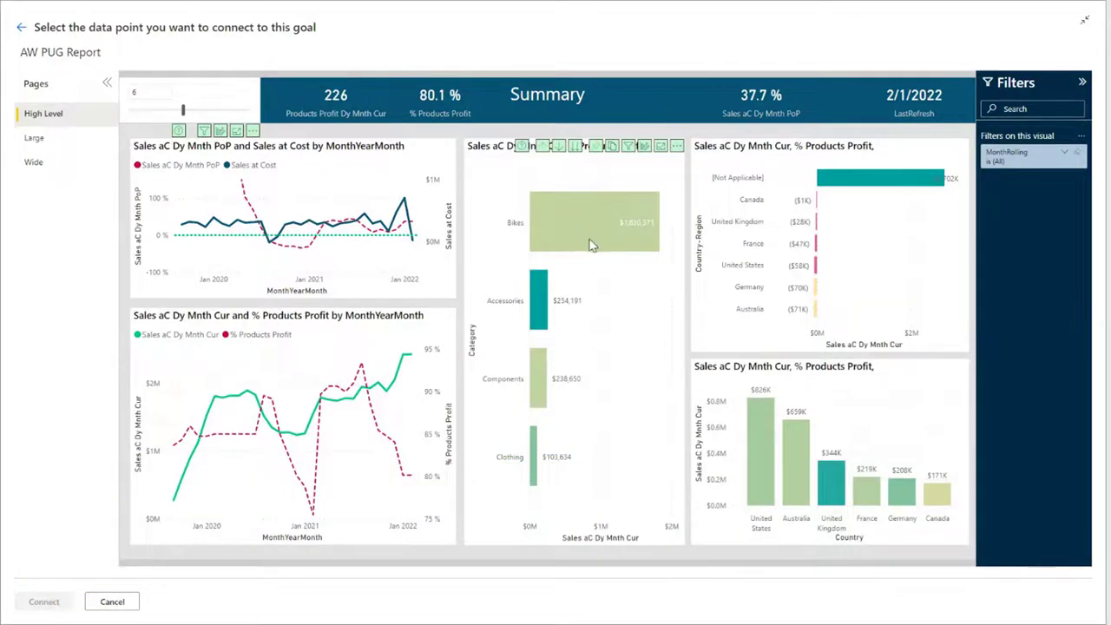
- Connect the target to the Bikes bar in the category chart, using the % Products Profit measure
{"action": "left_click", "coordinate": [585, 237]}
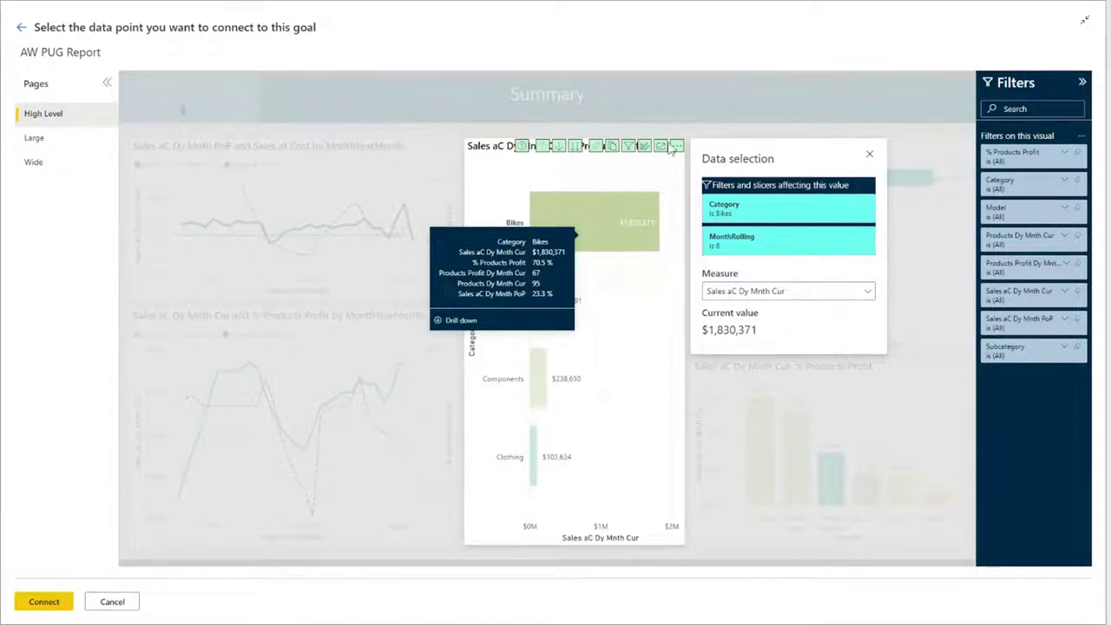
{"action": "left_click", "coordinate": [766, 296]}
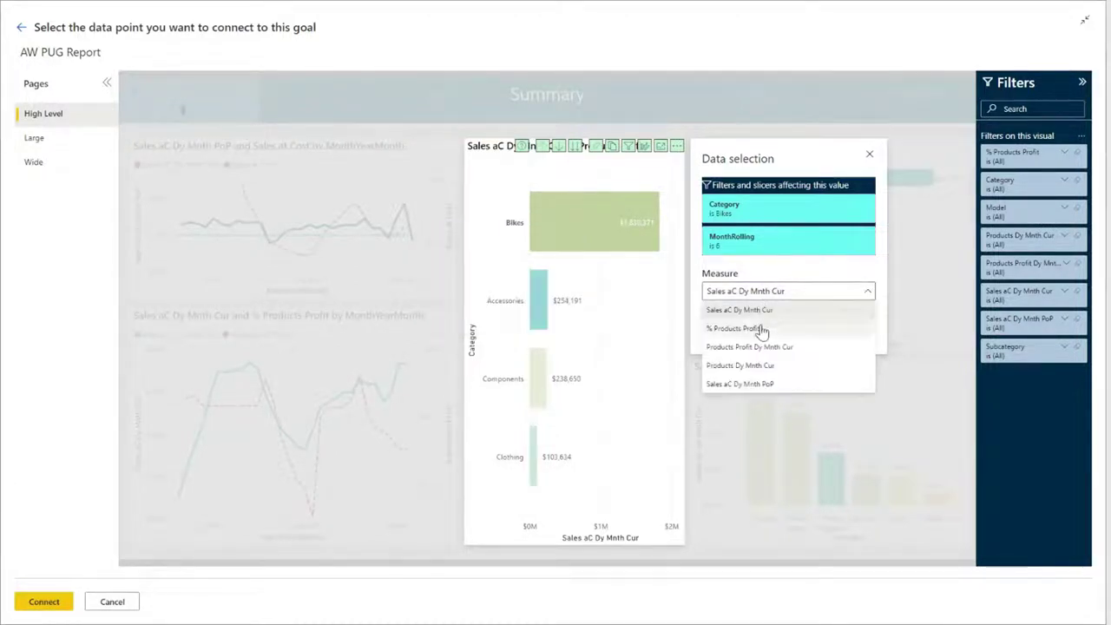
{"action": "left_click", "coordinate": [761, 327]}
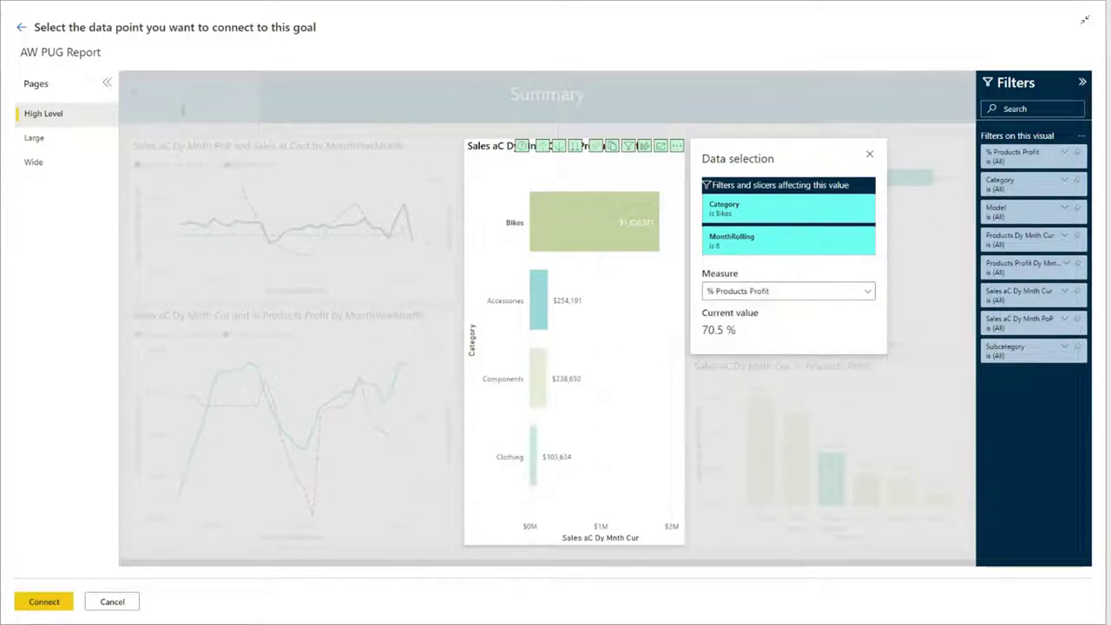
{"action": "left_click", "coordinate": [41, 602]}
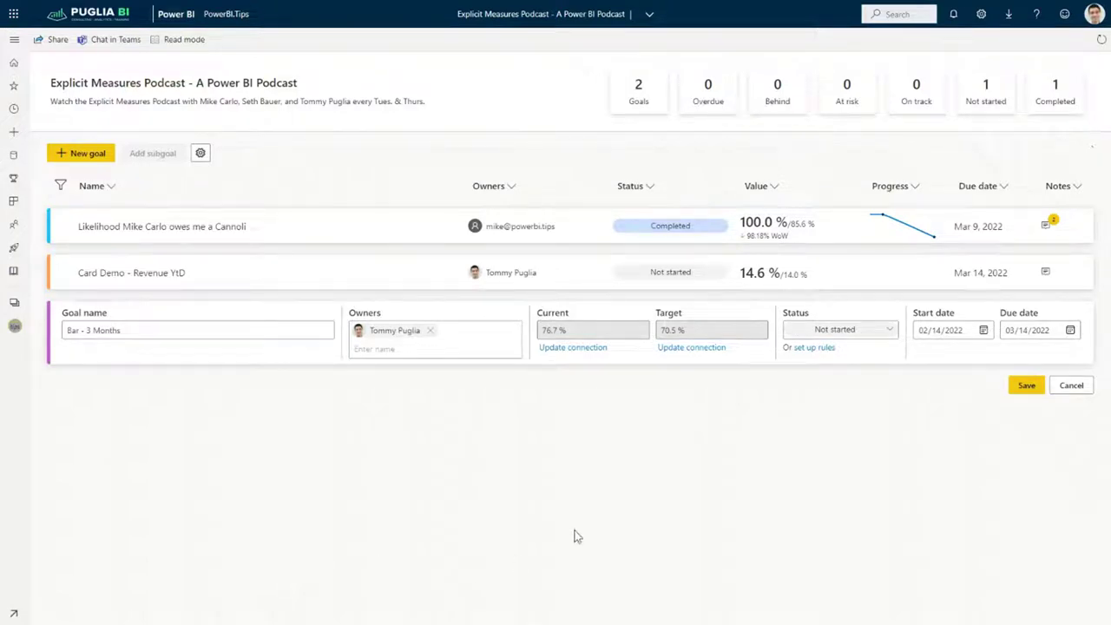
- Save the Bar - 3 Months goal, then open its details and close them again
{"action": "left_click", "coordinate": [1024, 386]}
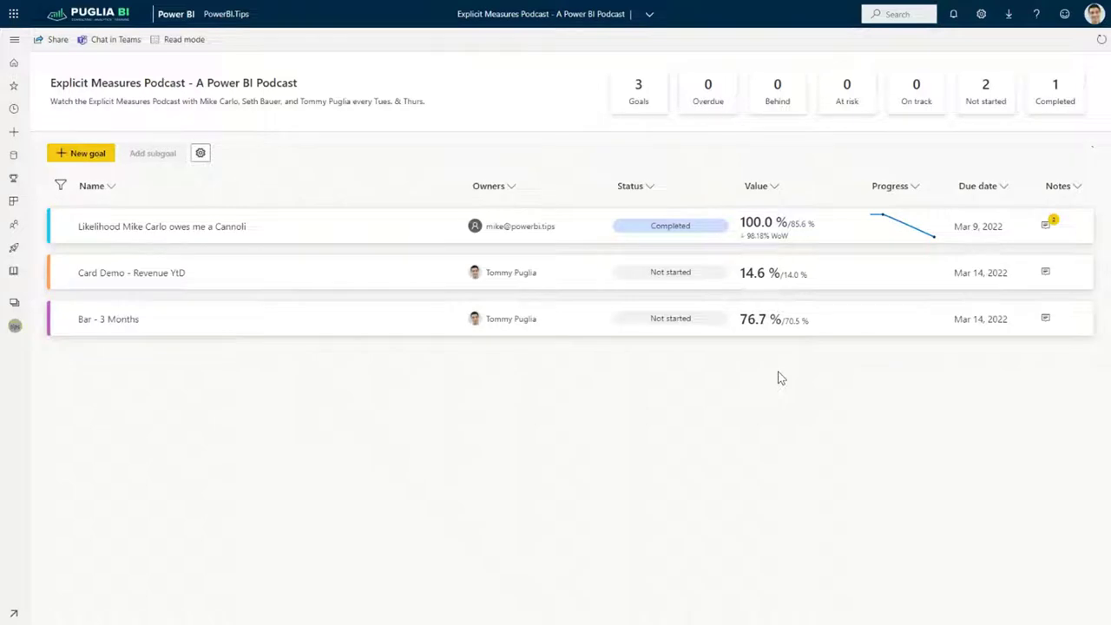
{"action": "left_click", "coordinate": [142, 325]}
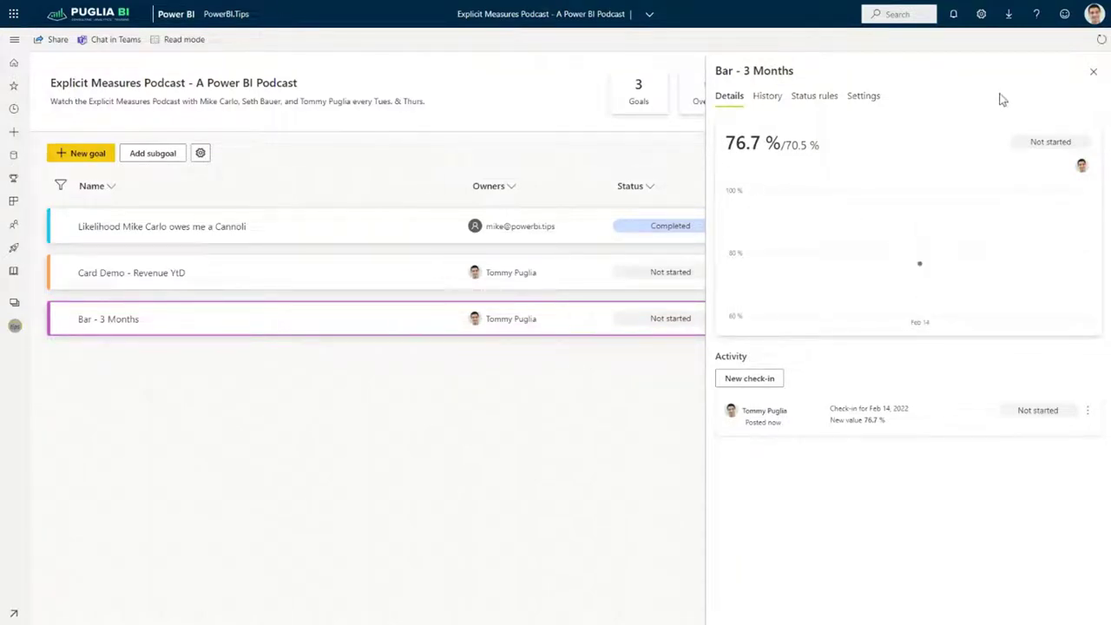
{"action": "left_click", "coordinate": [1093, 72]}
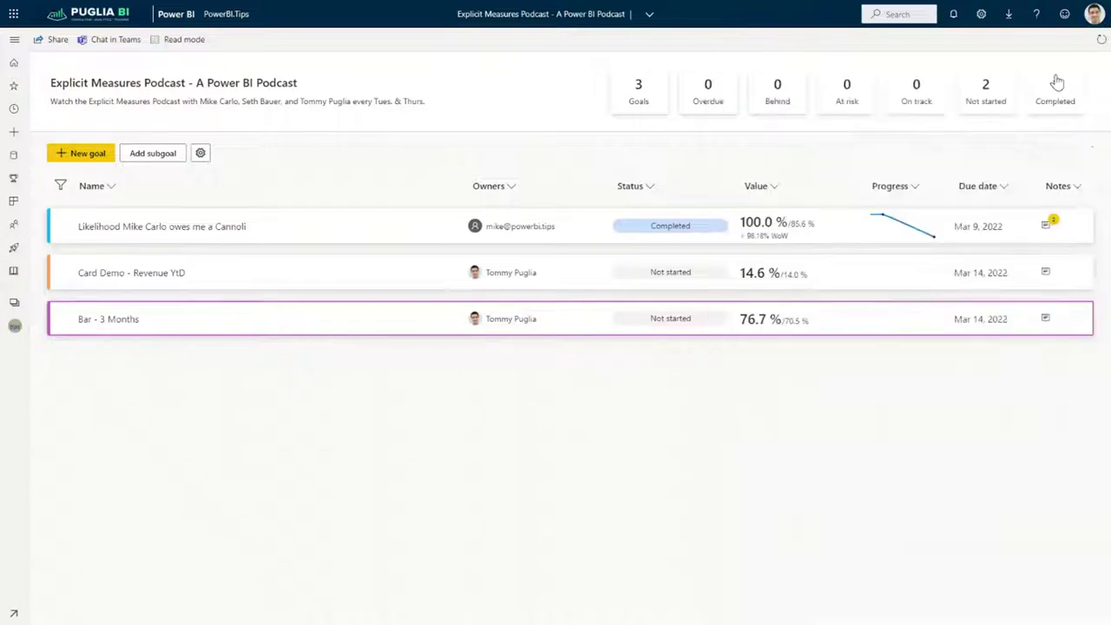
- Start a new goal named "Line" and open the favorite VanArsdel_Goals report, enlarged, as the data source for its current value
{"action": "left_click", "coordinate": [92, 153]}
{"action": "type", "text": "Line"}
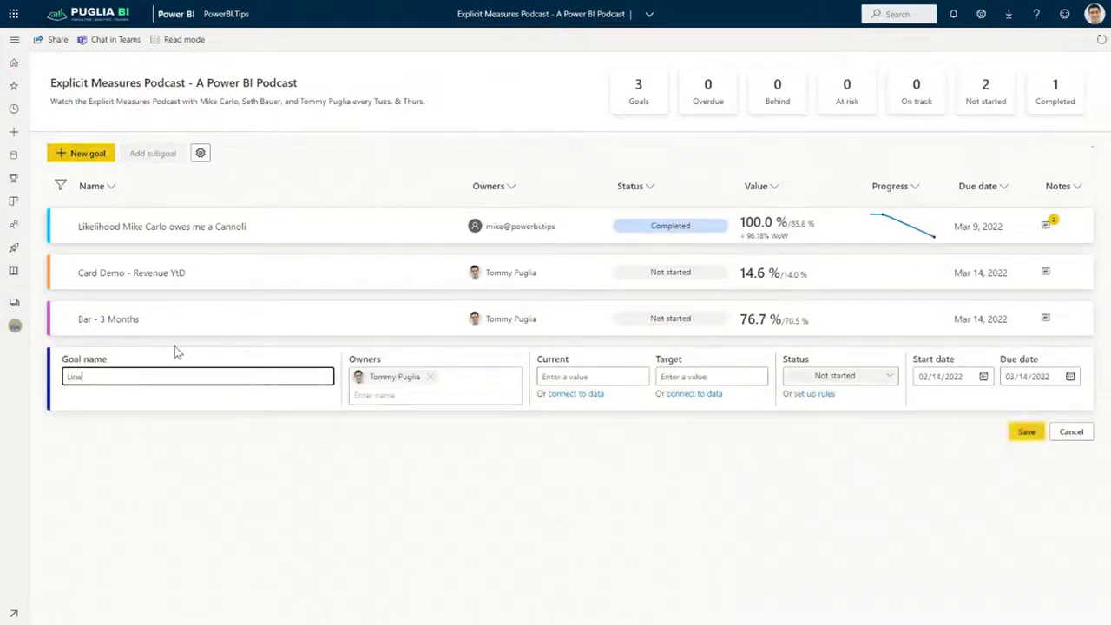
{"action": "left_click", "coordinate": [564, 393]}
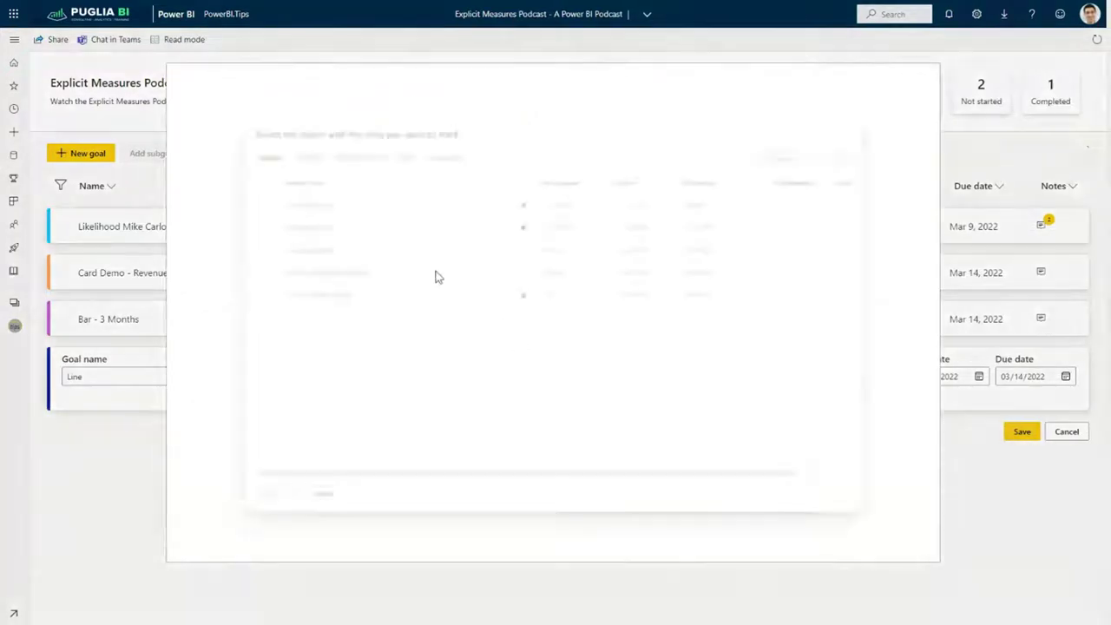
{"action": "left_click", "coordinate": [263, 123]}
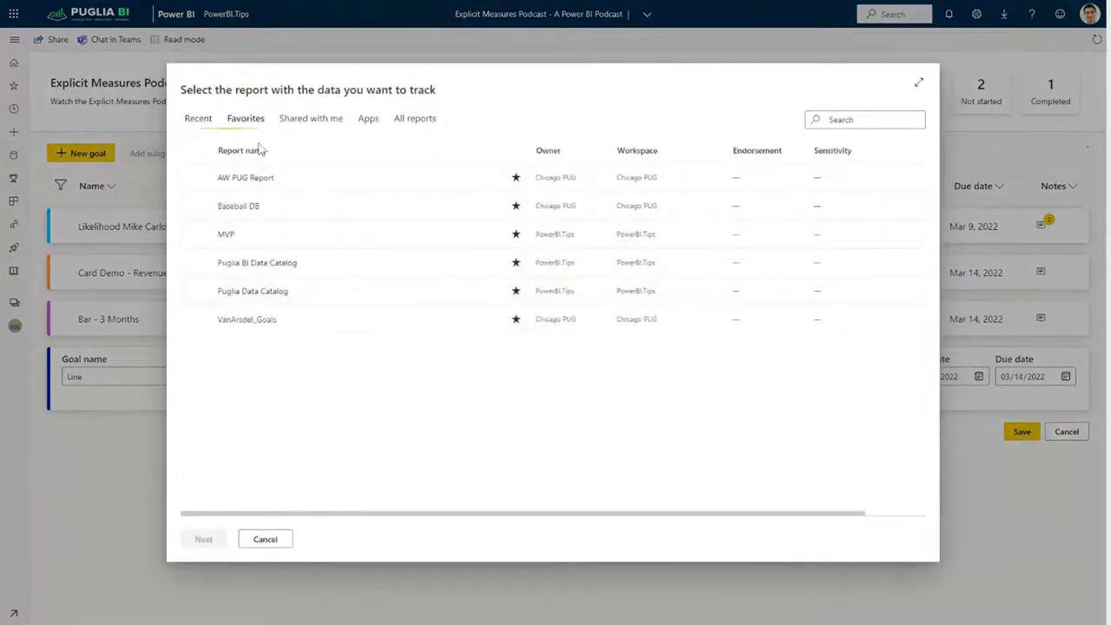
{"action": "left_click", "coordinate": [253, 320]}
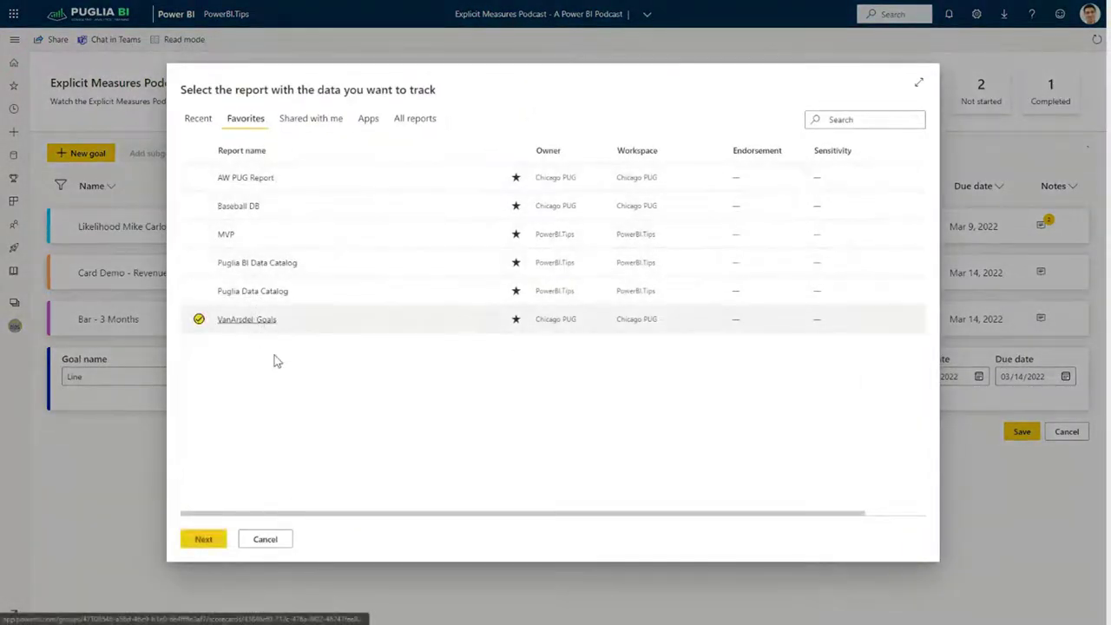
{"action": "left_click", "coordinate": [208, 539]}
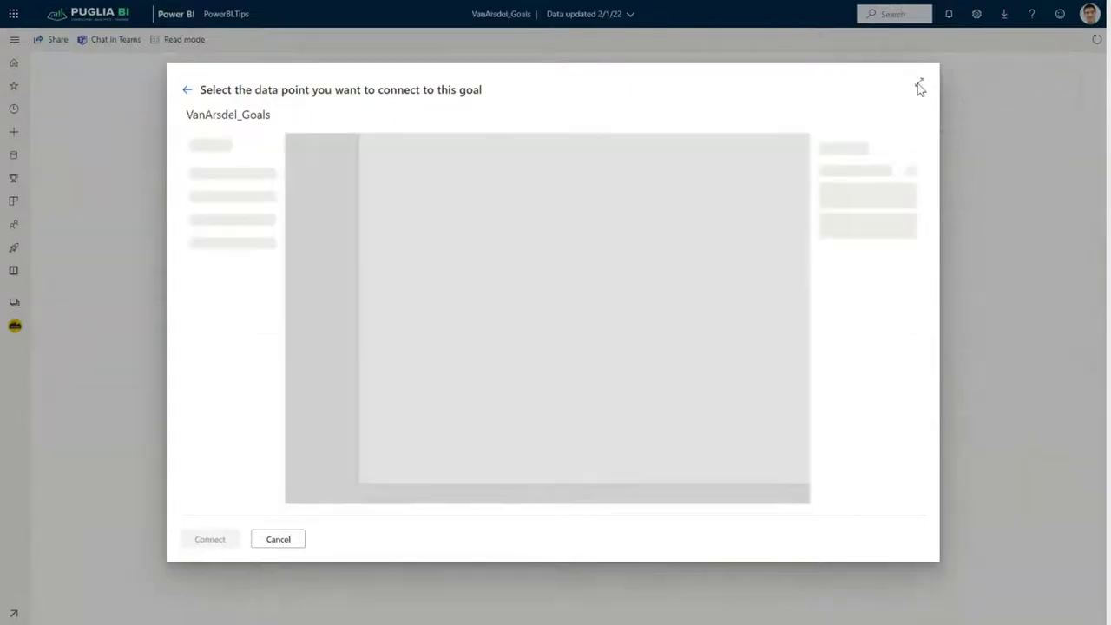
{"action": "left_click", "coordinate": [919, 82]}
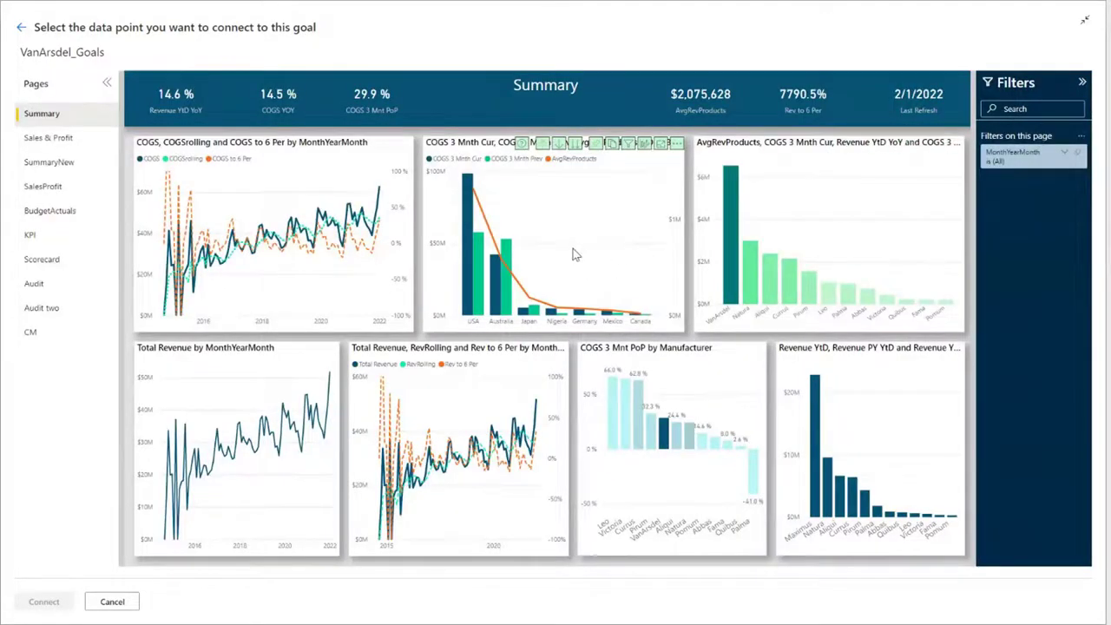
- Connect the current value to the COGS to 6 Per measure of the COGS line chart on the Summary page
{"action": "left_click", "coordinate": [383, 223]}
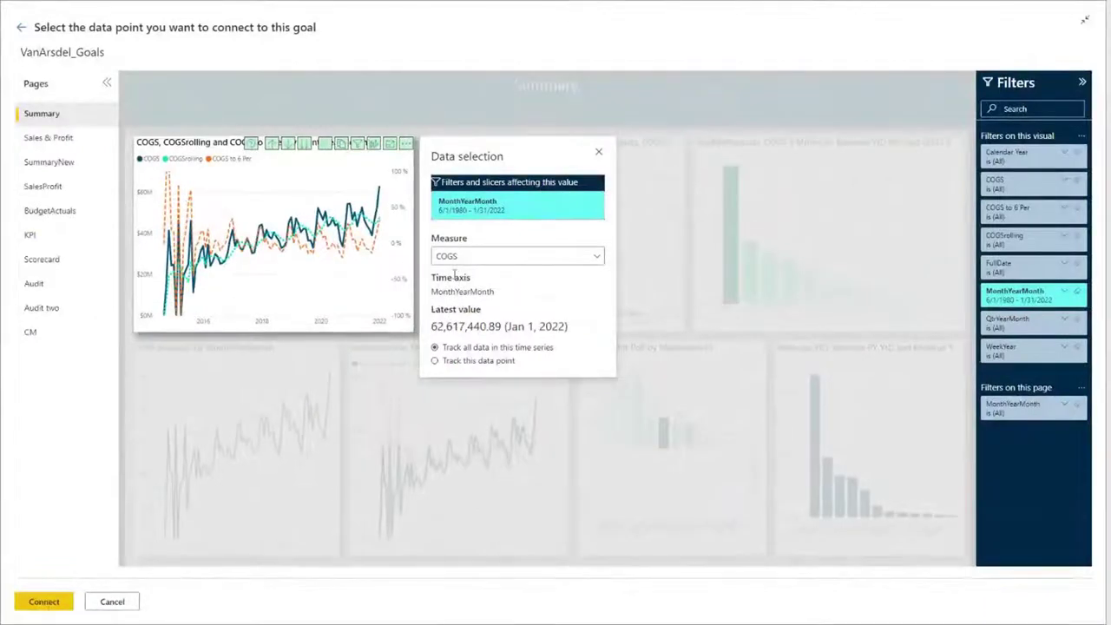
{"action": "left_click", "coordinate": [463, 259]}
{"action": "left_click", "coordinate": [461, 310]}
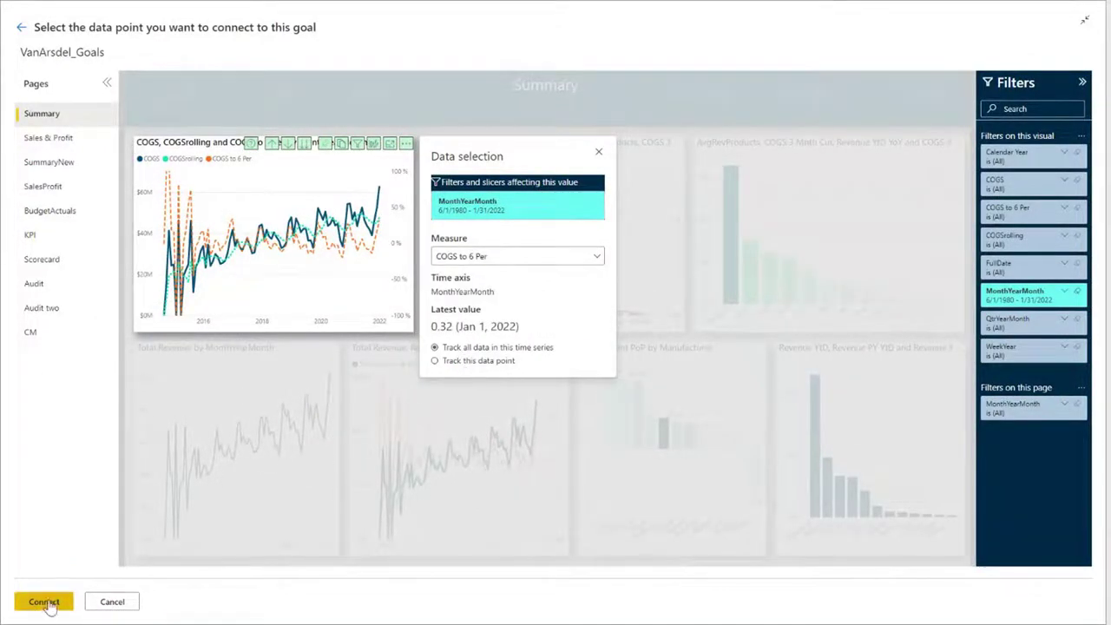
{"action": "left_click", "coordinate": [45, 602]}
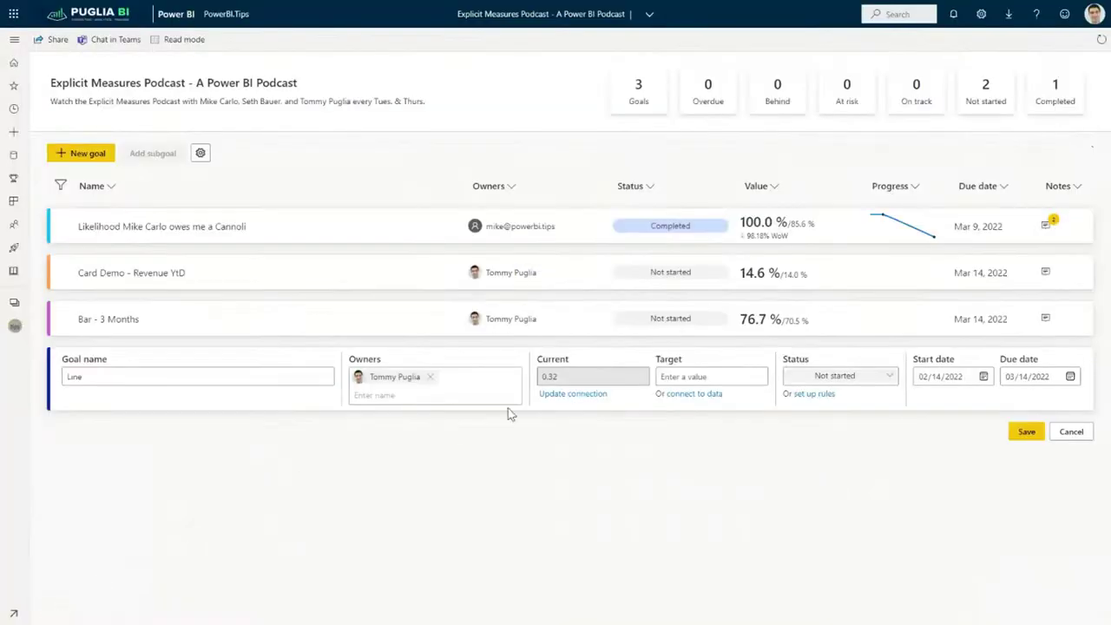
- Format the Line goal's current value as a percentage with 1 decimal place
{"action": "left_click", "coordinate": [608, 375]}
{"action": "left_click", "coordinate": [677, 328]}
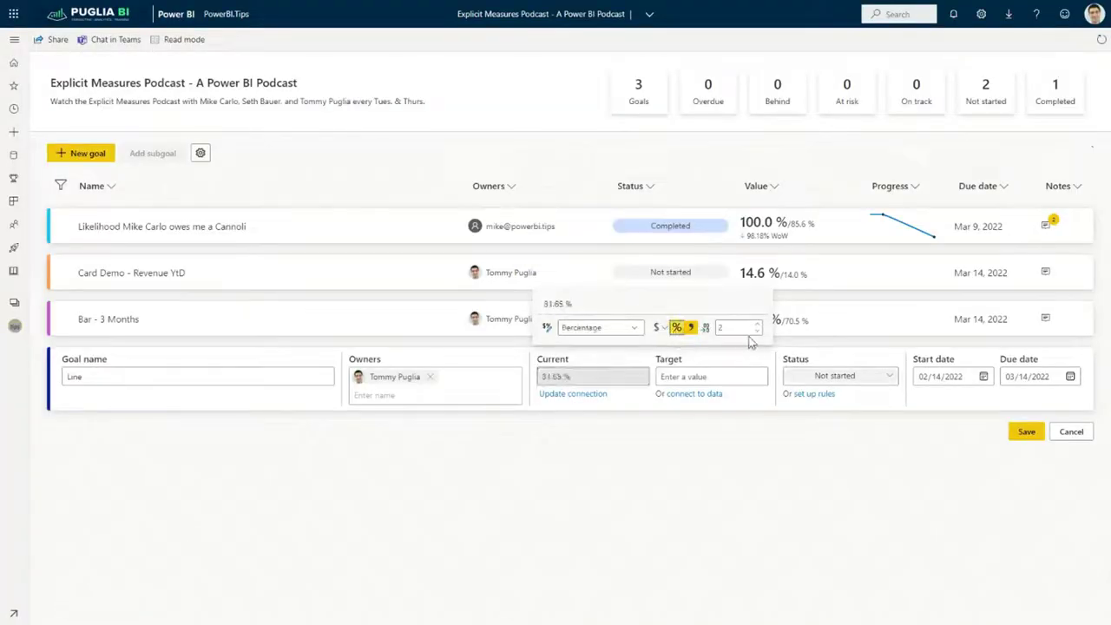
{"action": "left_click", "coordinate": [757, 331]}
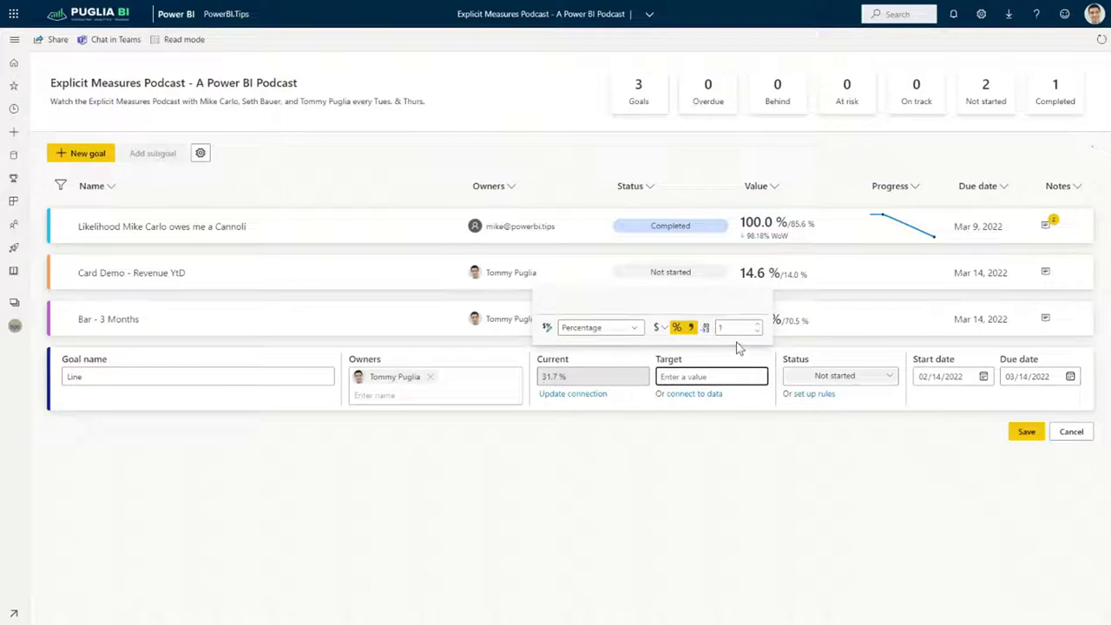
- Give the Line goal a target of 30.0 % and the On track status, and save the goal
{"action": "type", "text": ".30"}
{"action": "left_click", "coordinate": [825, 385]}
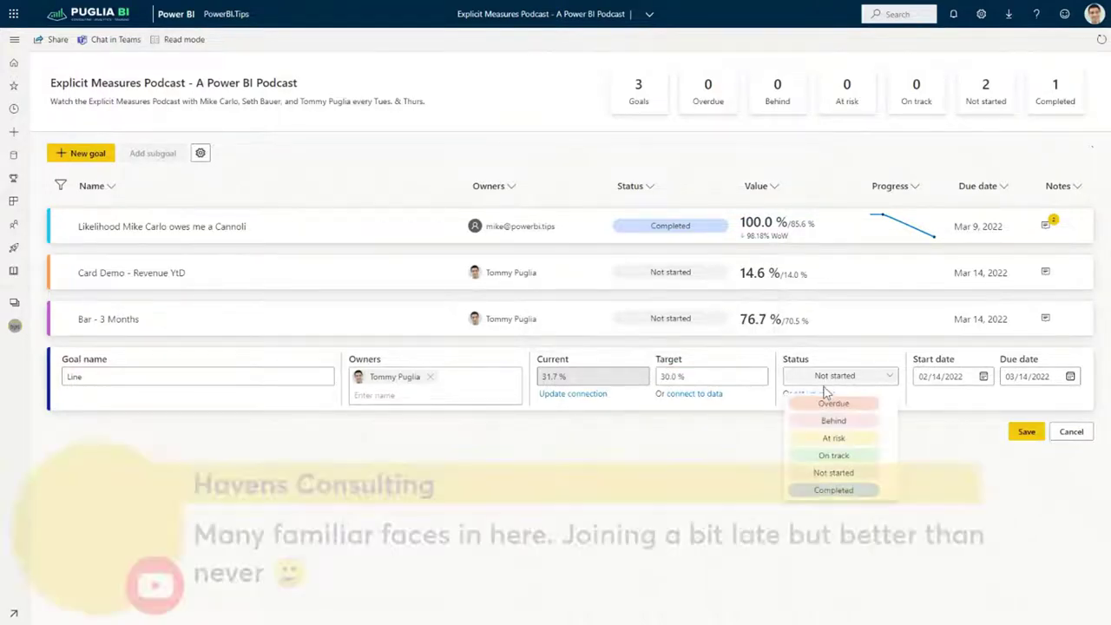
{"action": "left_click", "coordinate": [826, 452]}
{"action": "left_click", "coordinate": [1039, 435]}
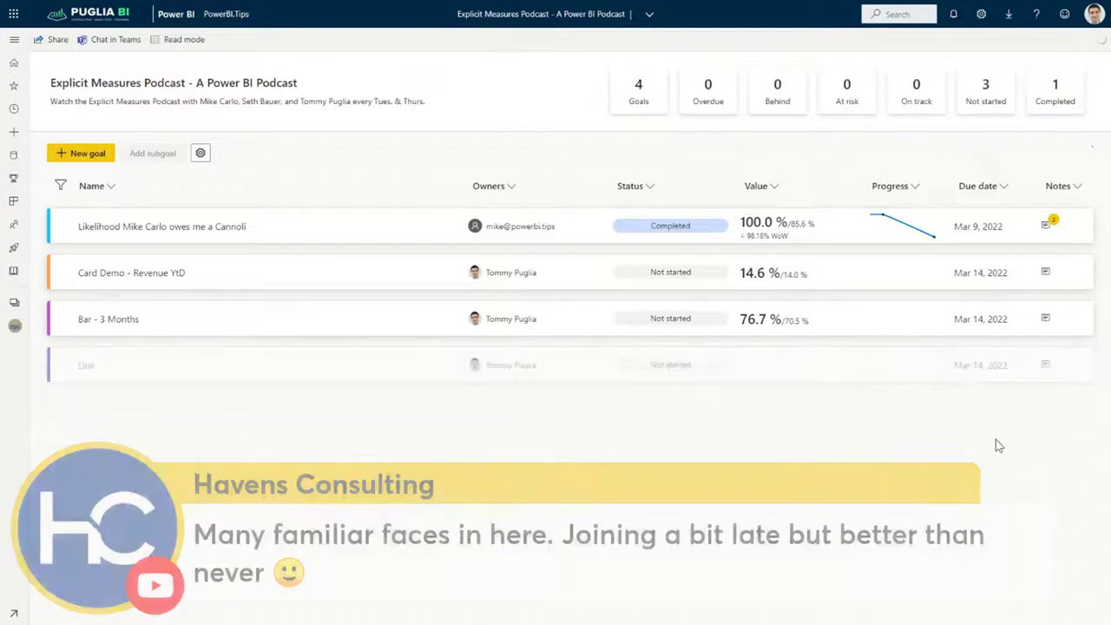
- Review the Line goal's details, change history and trend chart, including the value at December 2016, and close its details
{"action": "left_click", "coordinate": [263, 371]}
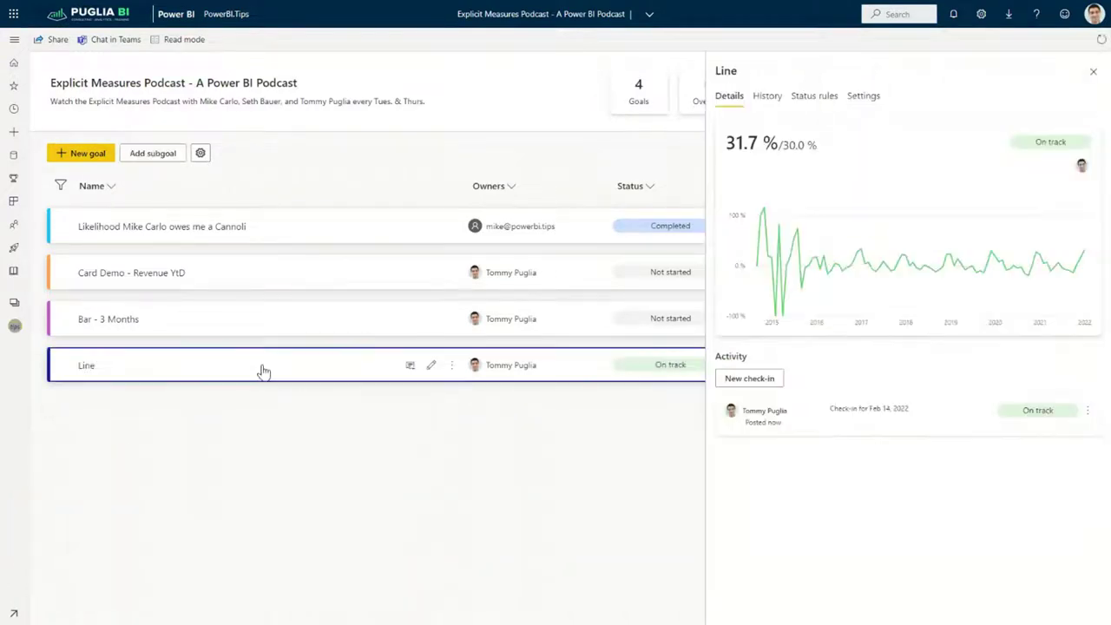
{"action": "left_click", "coordinate": [769, 100]}
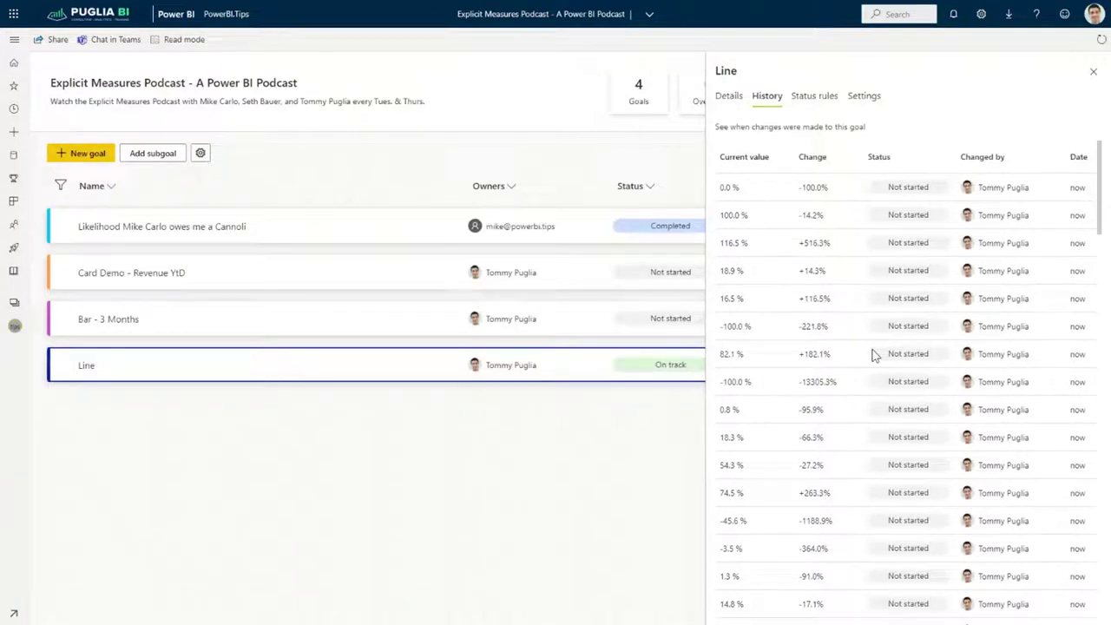
{"action": "left_click", "coordinate": [738, 97]}
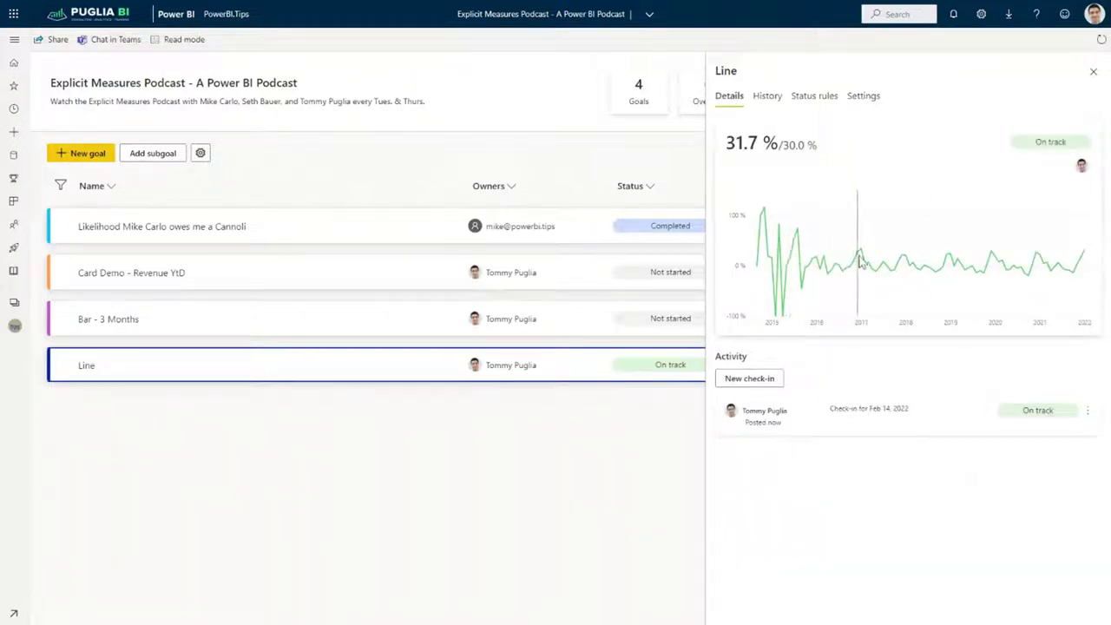
{"action": "mouse_move", "coordinate": [862, 262]}
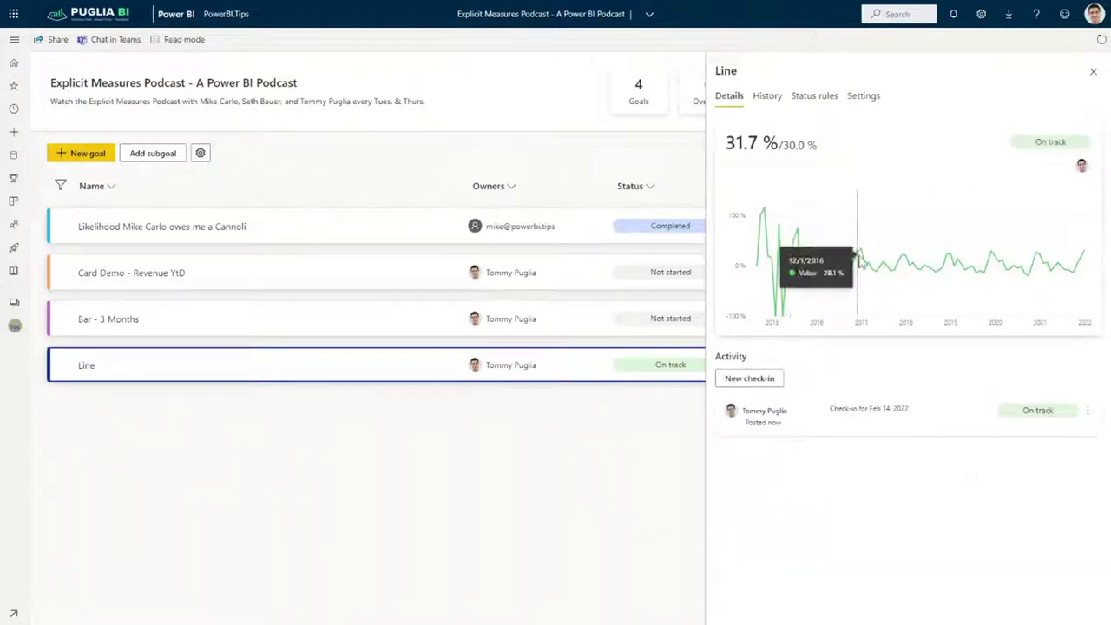
{"action": "left_click", "coordinate": [1093, 72]}
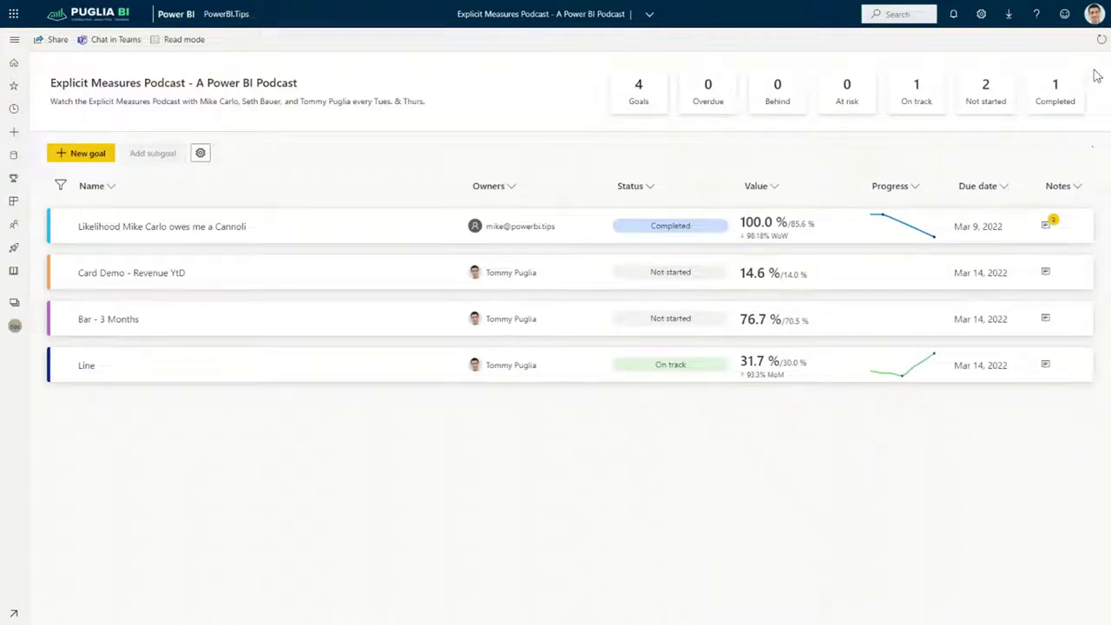